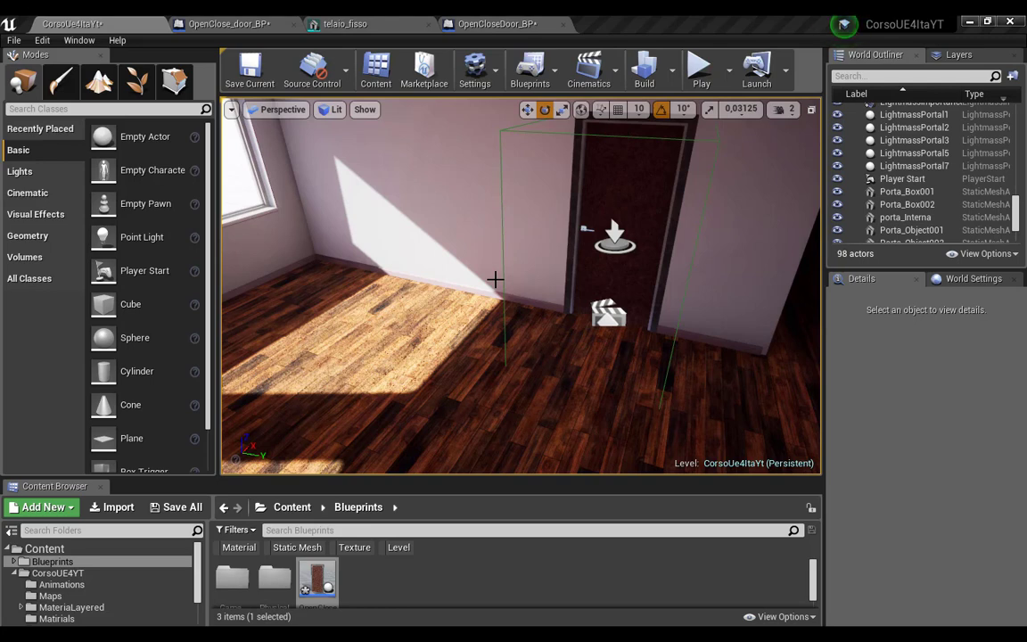
Frame the door in the doorway in the viewport and select the TriggerBox around it
{"action": "right_click_drag", "start_coordinate": [513, 276], "coordinate": [616, 278]}
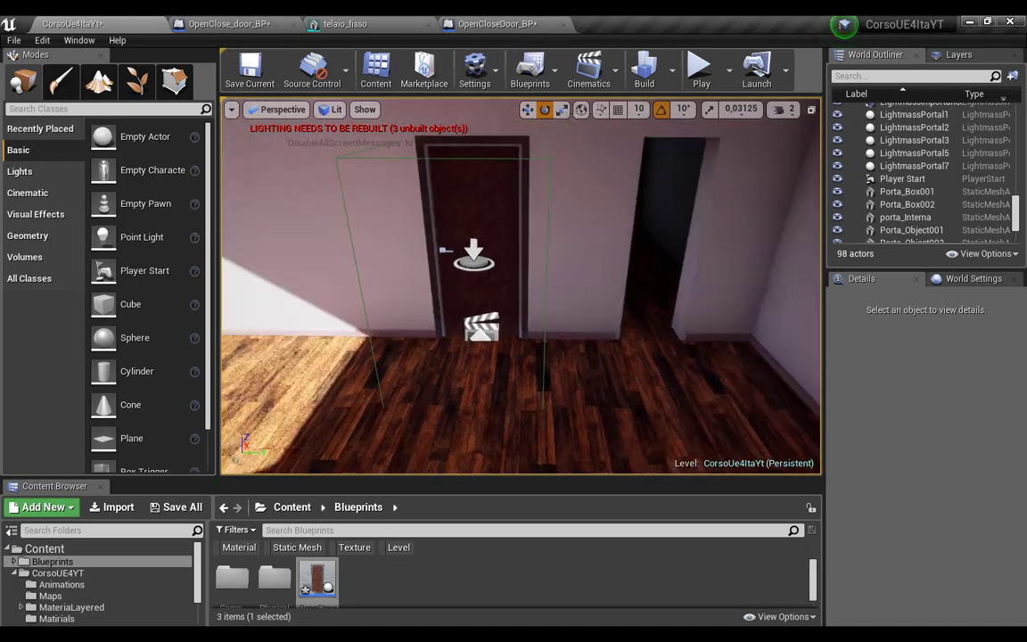
{"action": "scroll", "coordinate": [534, 319], "scroll_direction": "down", "scroll_amount": 3}
{"action": "scroll", "coordinate": [542, 303], "scroll_direction": "down", "scroll_amount": 3}
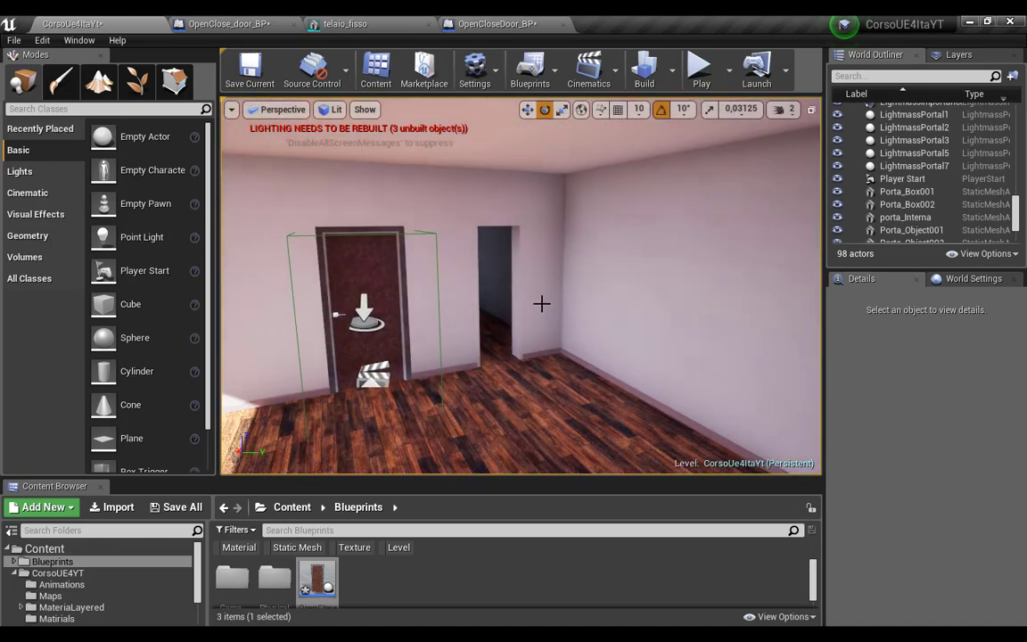
{"action": "scroll", "coordinate": [547, 225], "scroll_direction": "down", "scroll_amount": 4}
{"action": "mouse_move", "coordinate": [546, 225]}
{"action": "right_mouse_down"}
{"action": "mouse_move", "coordinate": [509, 227]}
{"action": "mouse_move", "coordinate": [316, 303]}
{"action": "right_mouse_up"}
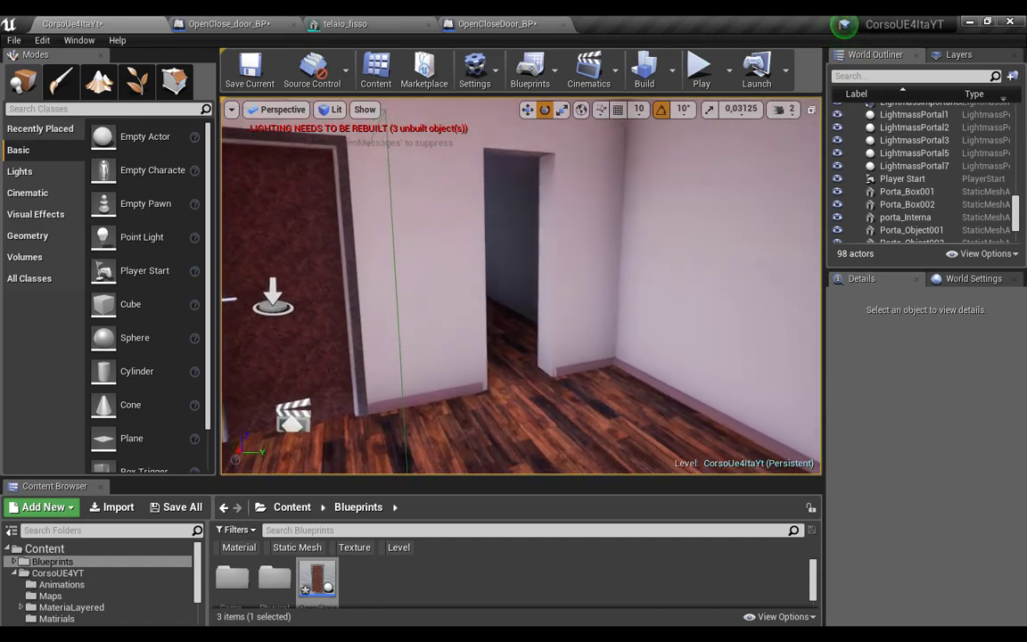
{"action": "right_click_drag", "start_coordinate": [653, 250], "coordinate": [430, 218]}
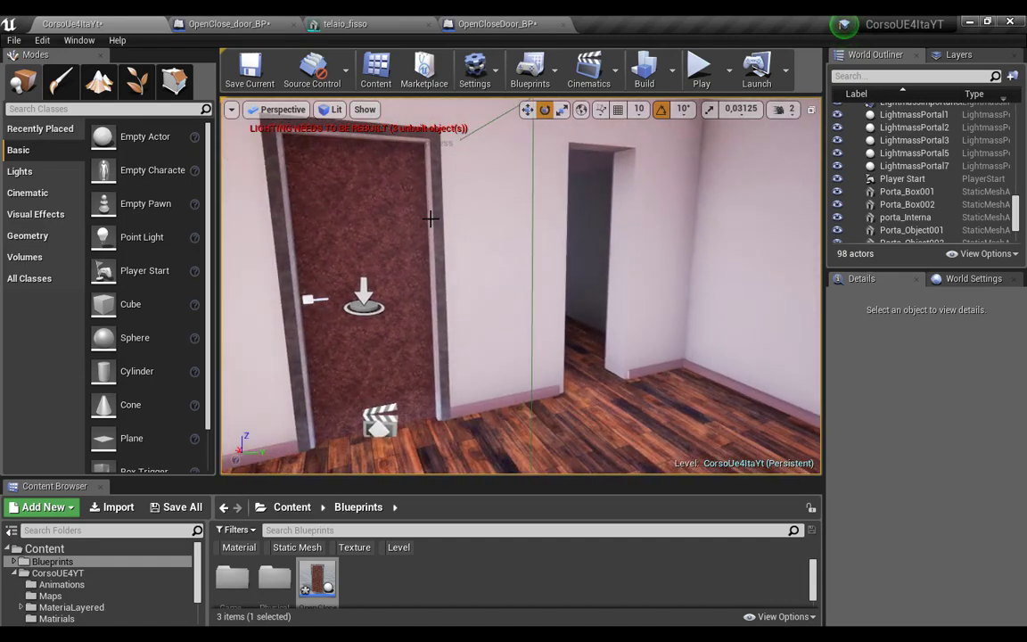
{"action": "left_click", "coordinate": [470, 339]}
{"action": "scroll", "coordinate": [470, 339], "scroll_direction": "down", "scroll_amount": 3}
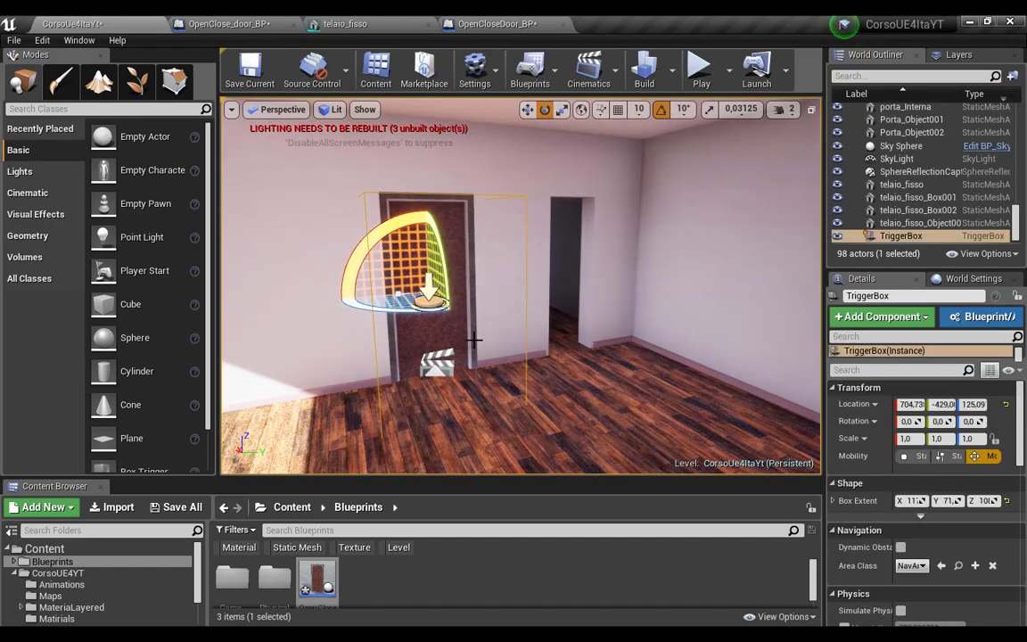
Play the level, walk through the door as it opens, watch it close, then stop playing
{"action": "left_click", "coordinate": [701, 71]}
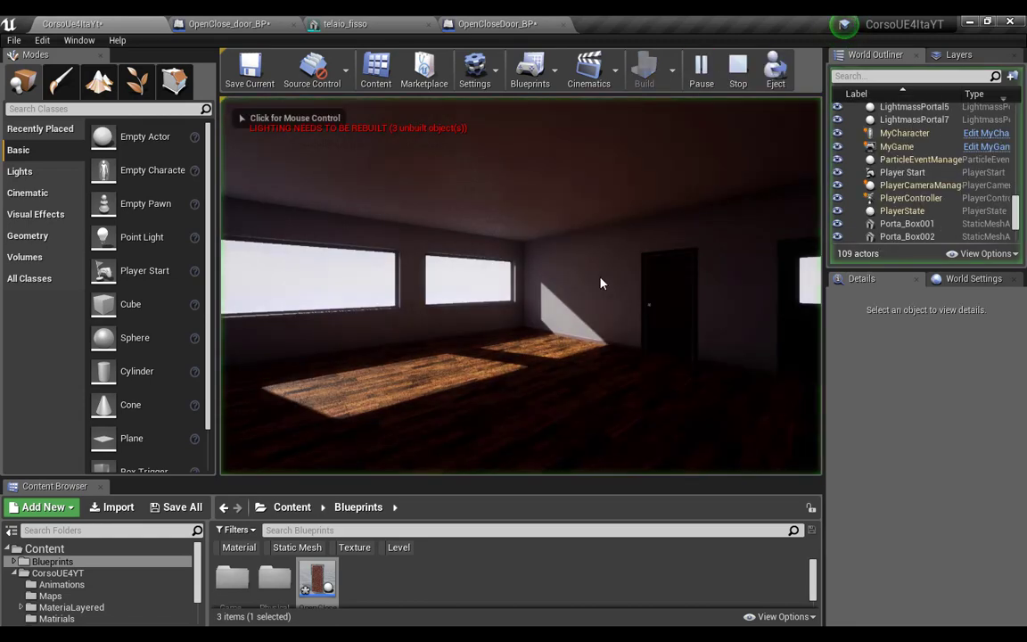
{"action": "key", "text": "w"}
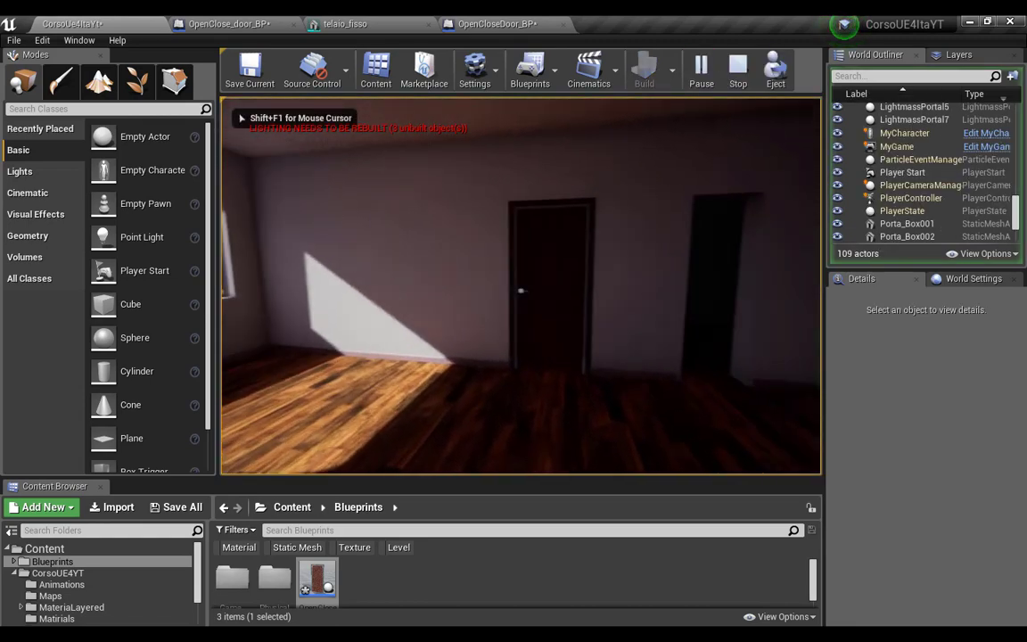
{"action": "key", "text": "w"}
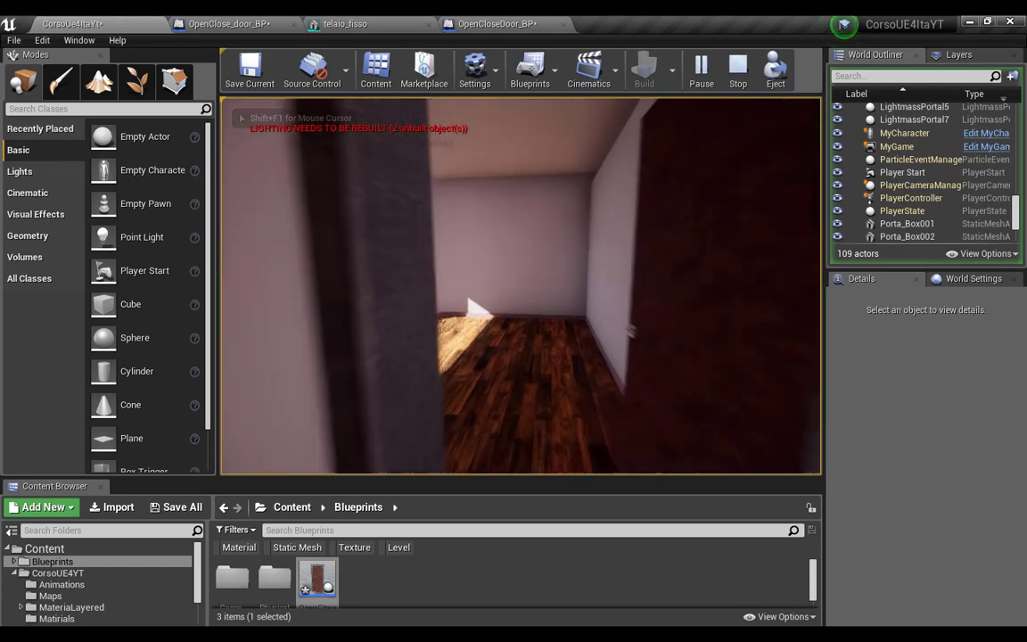
{"action": "key", "text": "s"}
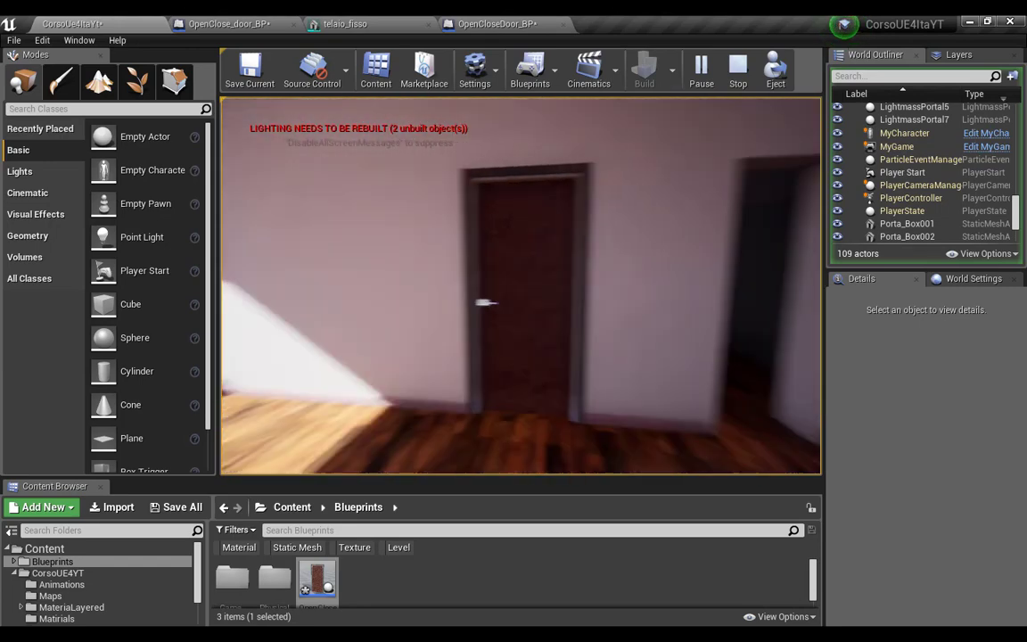
{"action": "key", "text": "w"}
{"action": "key", "text": "Escape"}
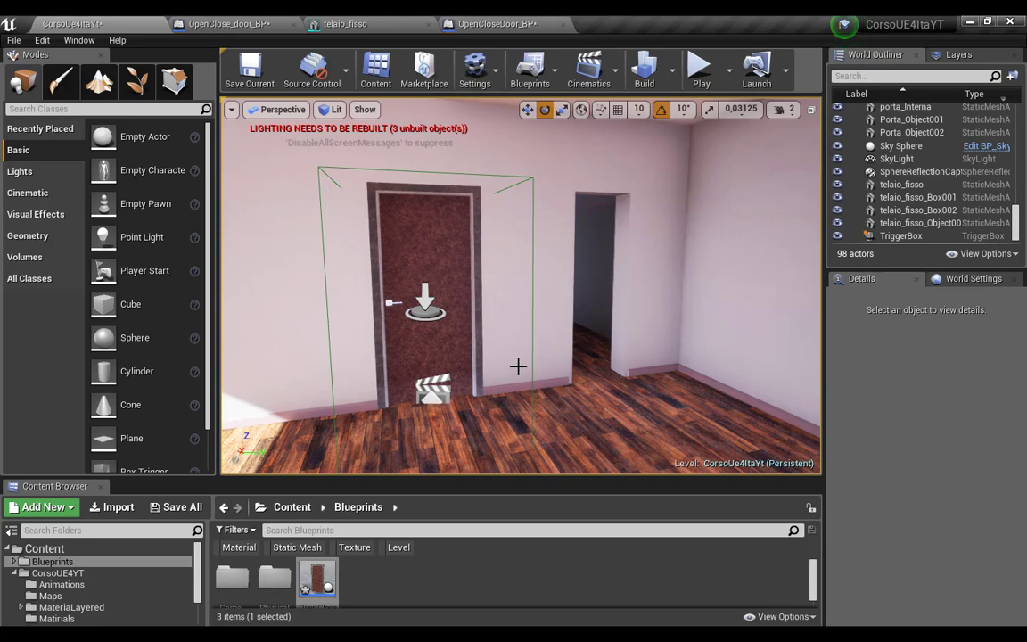
Go to CorsoUE4YT > Meshes > Porta_Interna and add a new folder named Blueprints
{"action": "left_click", "coordinate": [57, 573]}
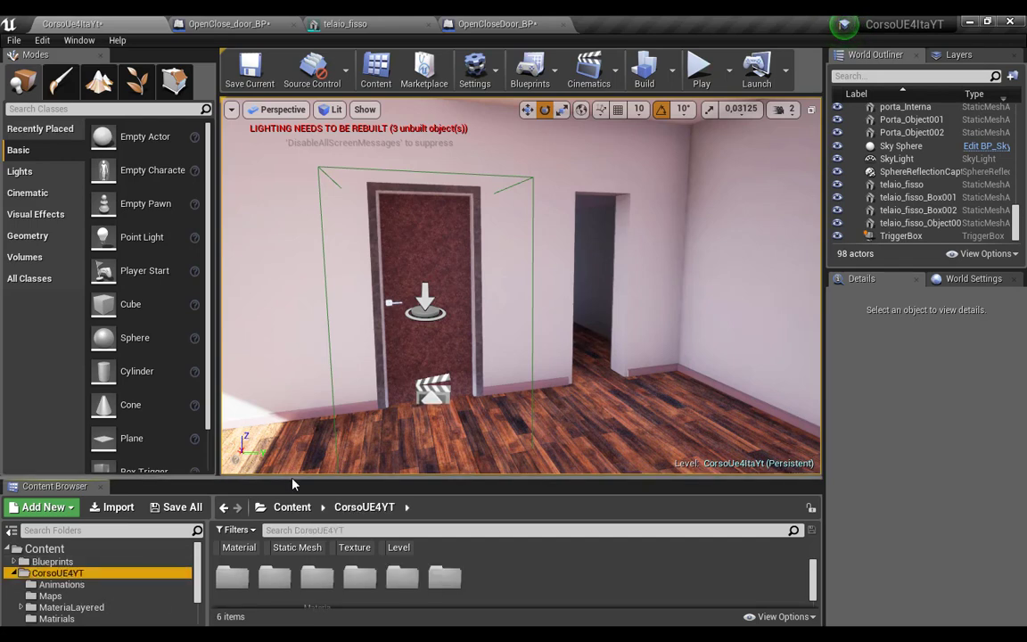
{"action": "left_click_drag", "start_coordinate": [292, 480], "coordinate": [299, 361]}
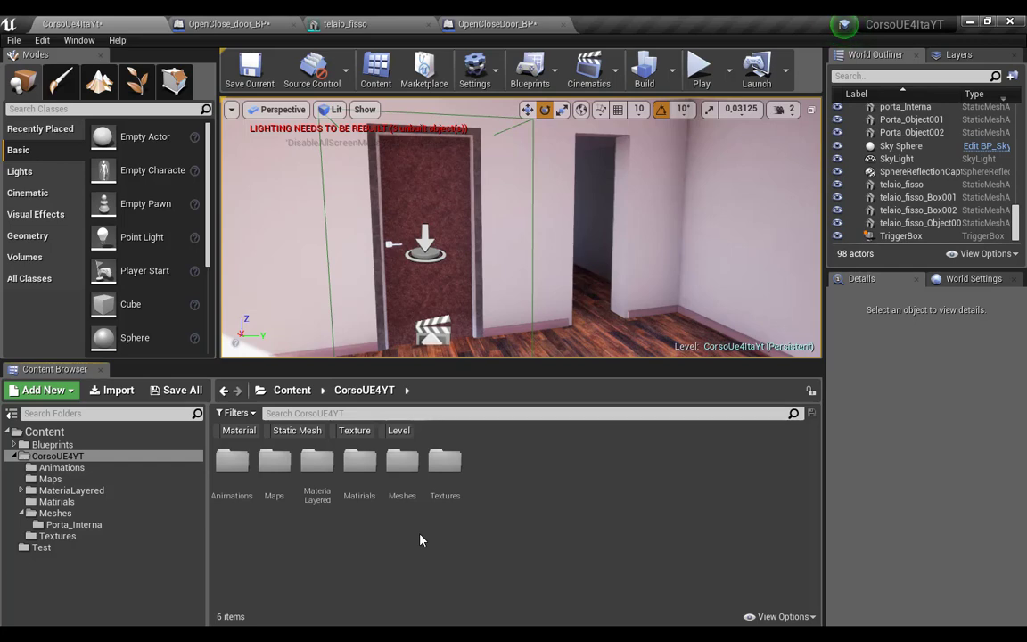
{"action": "left_click", "coordinate": [92, 525]}
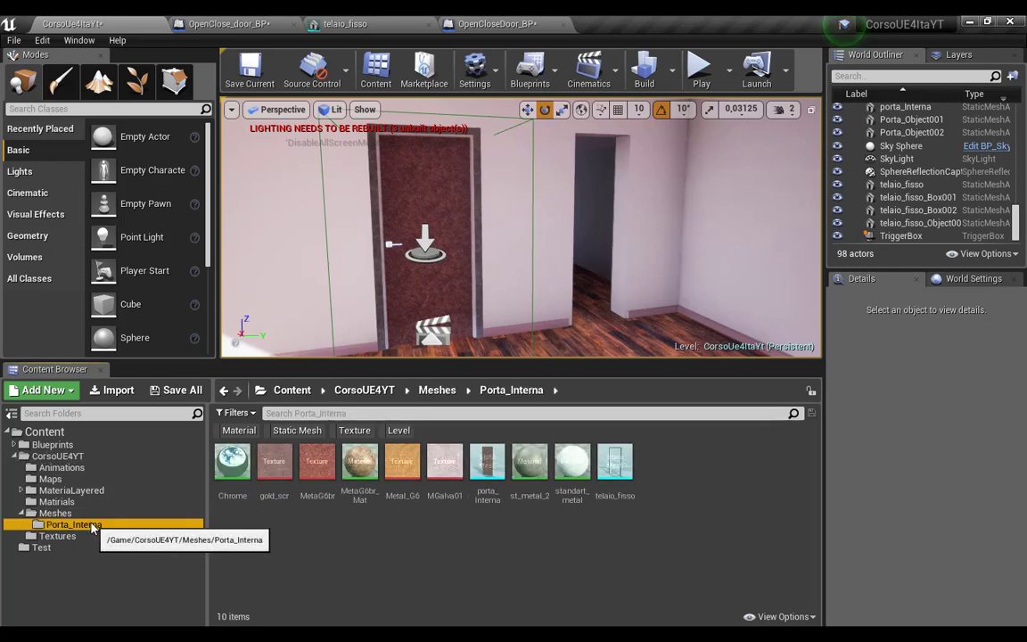
{"action": "right_click", "coordinate": [301, 542]}
{"action": "left_click", "coordinate": [401, 140]}
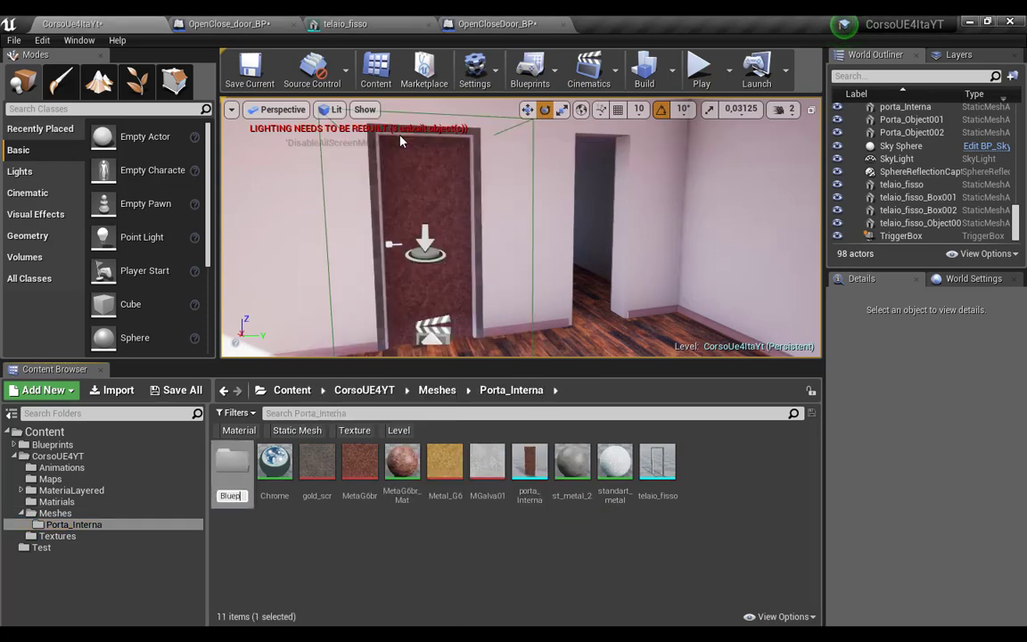
{"action": "key", "text": "Return"}
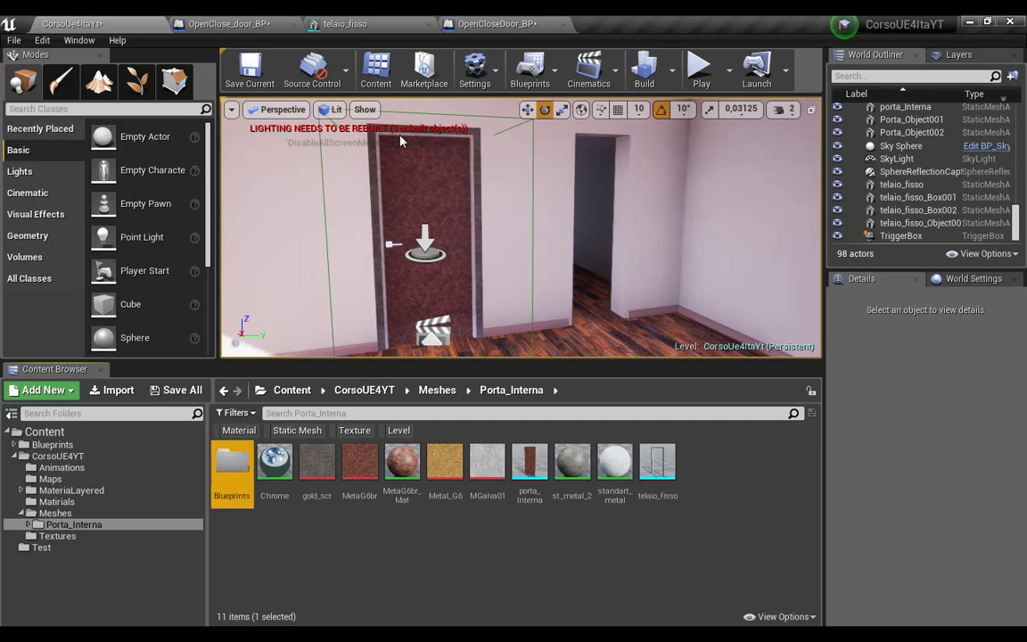
Inside Blueprints, create an Actor blueprint named OpenCloseDoor_BP and open it
{"action": "double_click", "coordinate": [229, 469]}
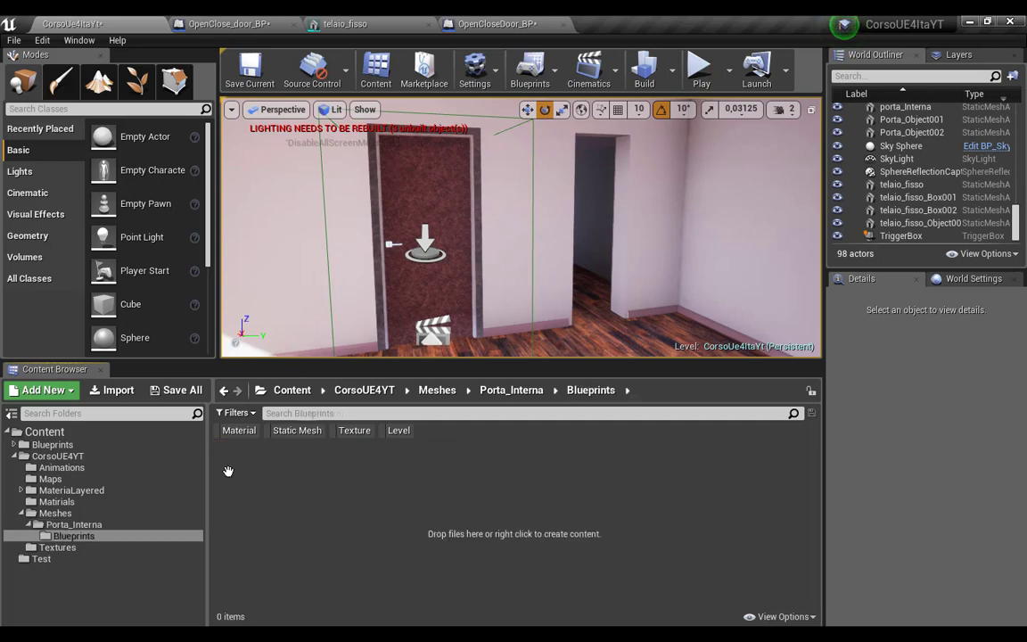
{"action": "right_click", "coordinate": [381, 486]}
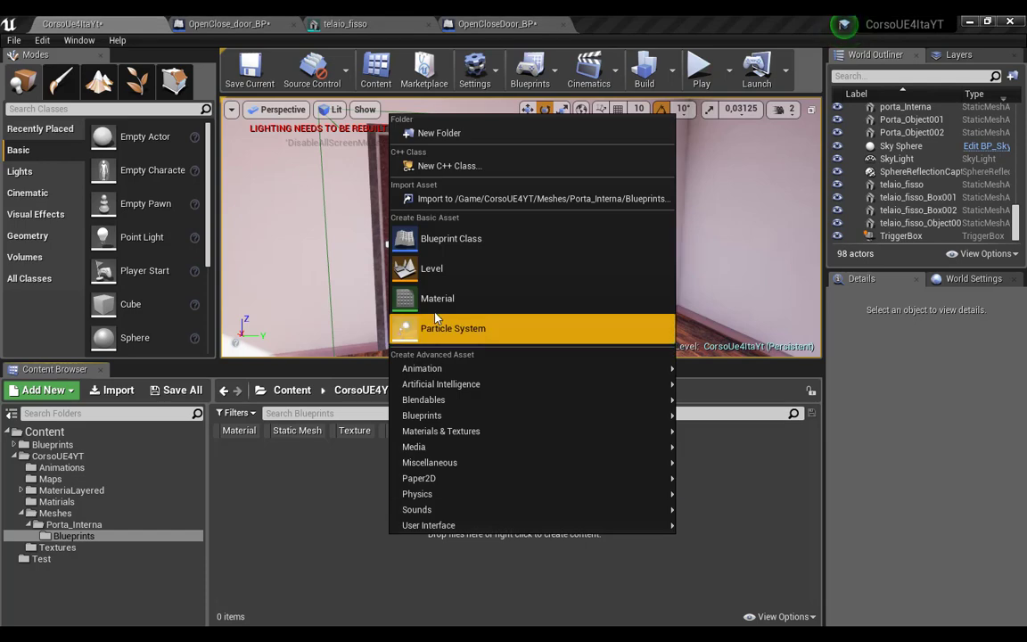
{"action": "left_click", "coordinate": [411, 204]}
{"action": "left_click", "coordinate": [372, 204]}
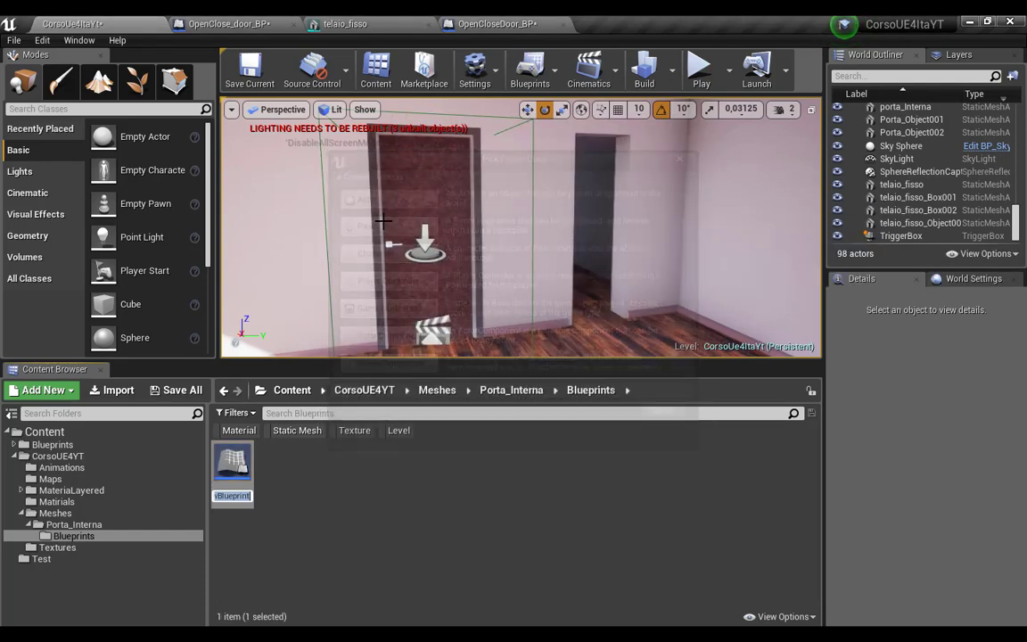
{"action": "type", "text": "Ope"}
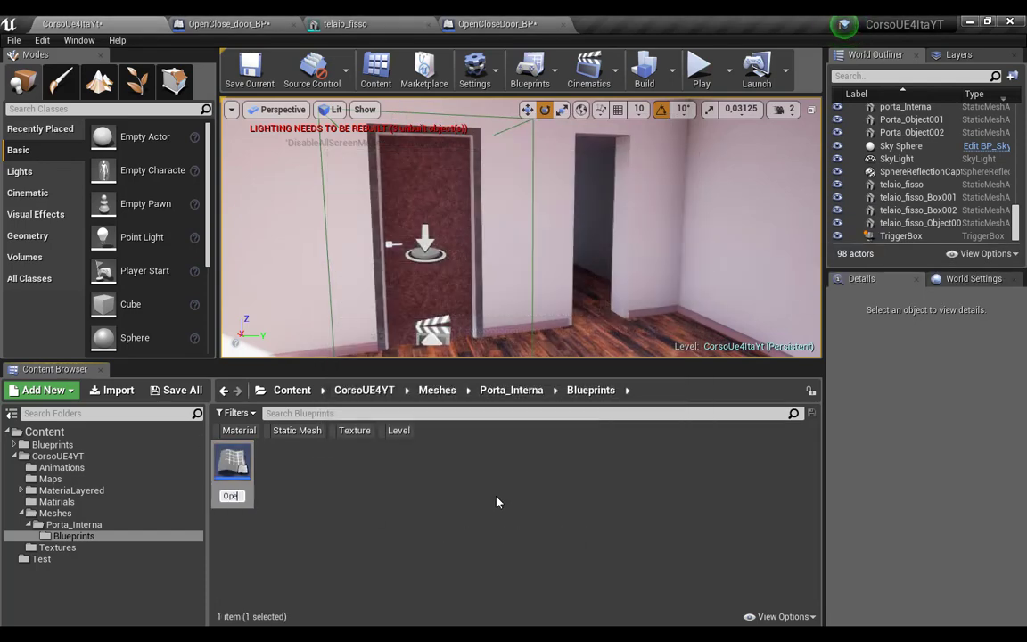
{"action": "type", "text": "nClose"}
{"action": "type", "text": "Doo"}
{"action": "type", "text": "r_BP"}
{"action": "key", "text": "Return"}
{"action": "left_click", "coordinate": [310, 490]}
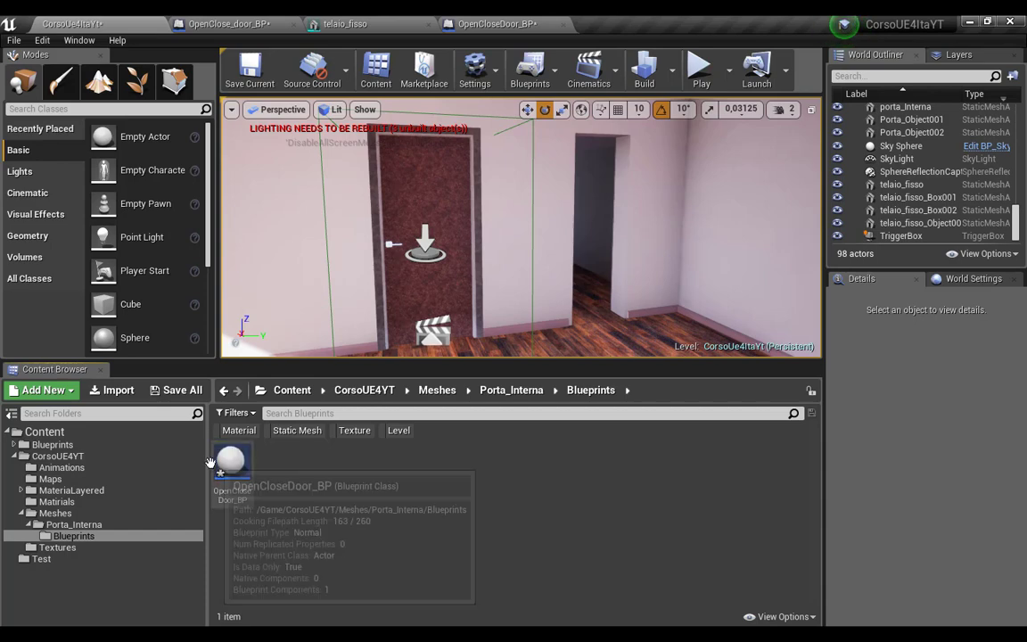
{"action": "double_click", "coordinate": [230, 462]}
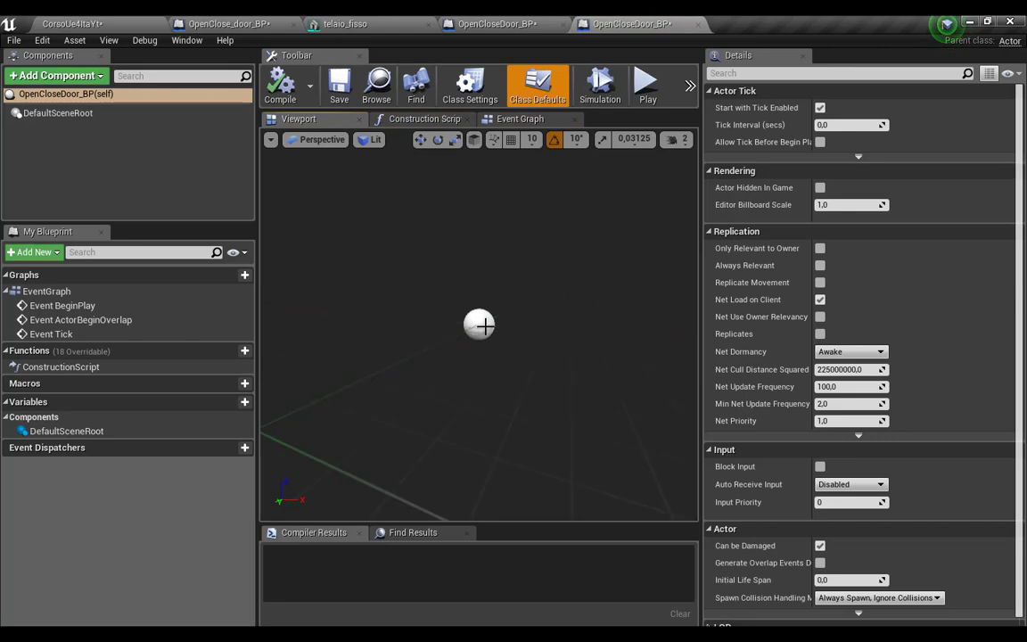
Close the other editor tabs and float the OpenCloseDoor_BP editor in its own window
{"action": "left_click", "coordinate": [565, 25]}
{"action": "left_click", "coordinate": [429, 25]}
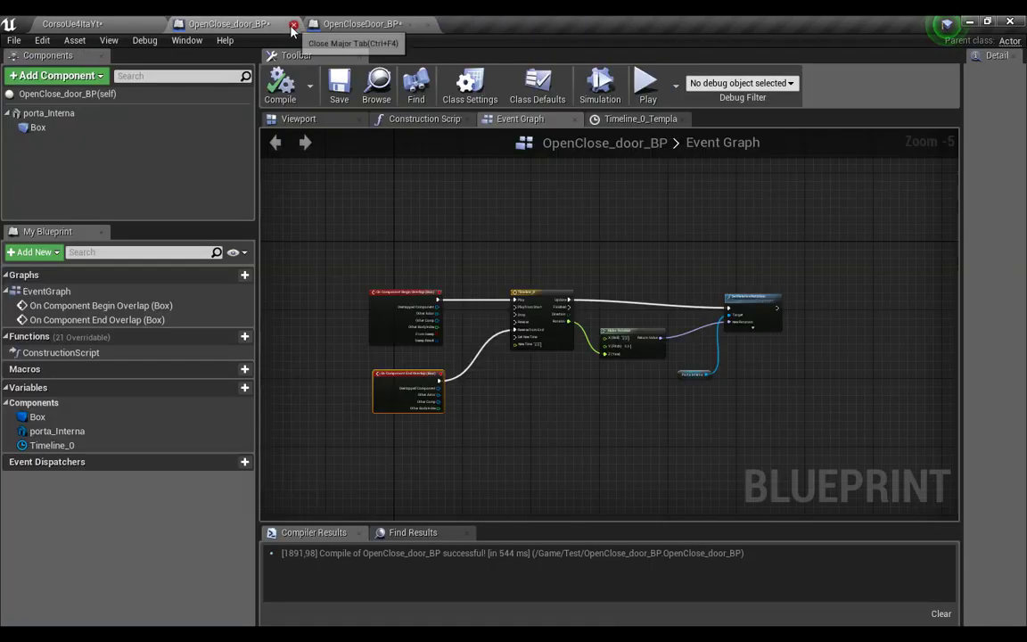
{"action": "left_click", "coordinate": [295, 25]}
{"action": "left_click", "coordinate": [228, 25]}
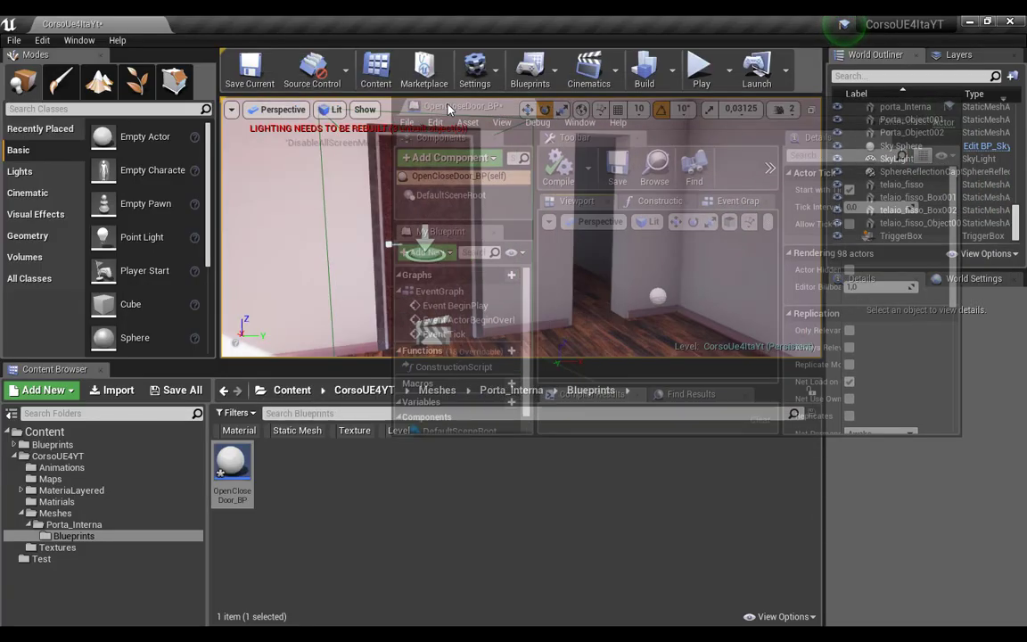
{"action": "left_click_drag", "start_coordinate": [179, 22], "coordinate": [442, 114]}
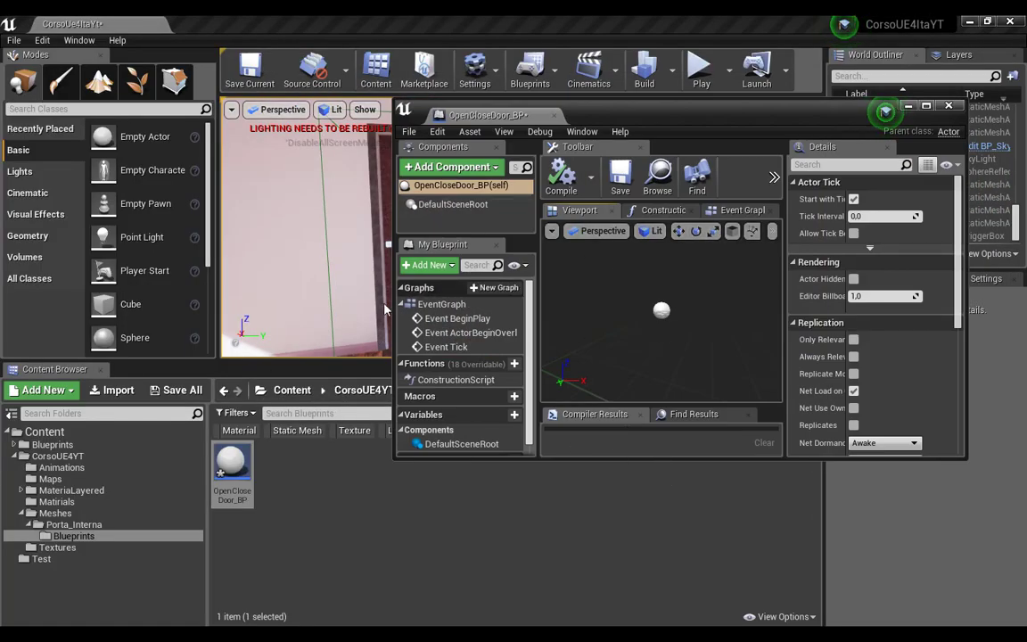
Add the porta_Interna door and telaio_fisso frame meshes as components of OpenCloseDoor_BP
{"action": "left_click", "coordinate": [74, 525]}
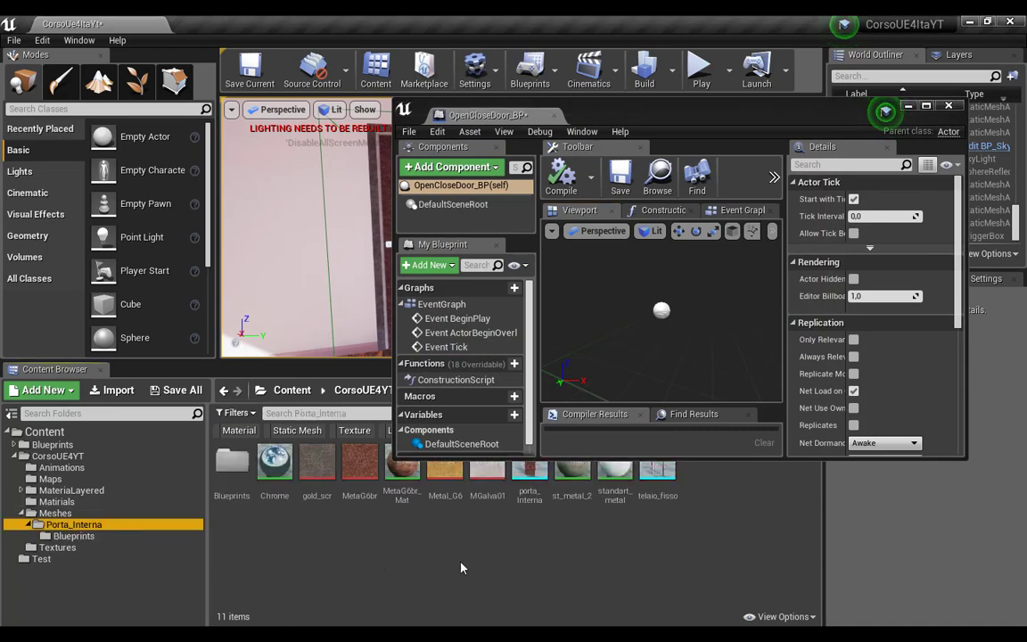
{"action": "left_click", "coordinate": [531, 483]}
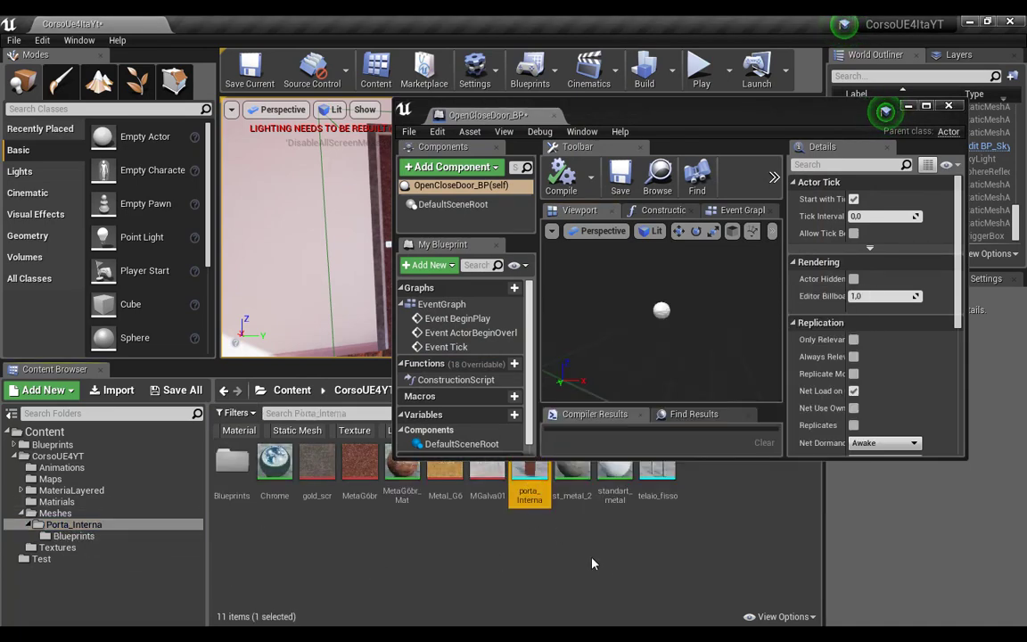
{"action": "left_click", "coordinate": [650, 500], "text": "ctrl"}
{"action": "left_click_drag", "start_coordinate": [650, 121], "coordinate": [716, 58]}
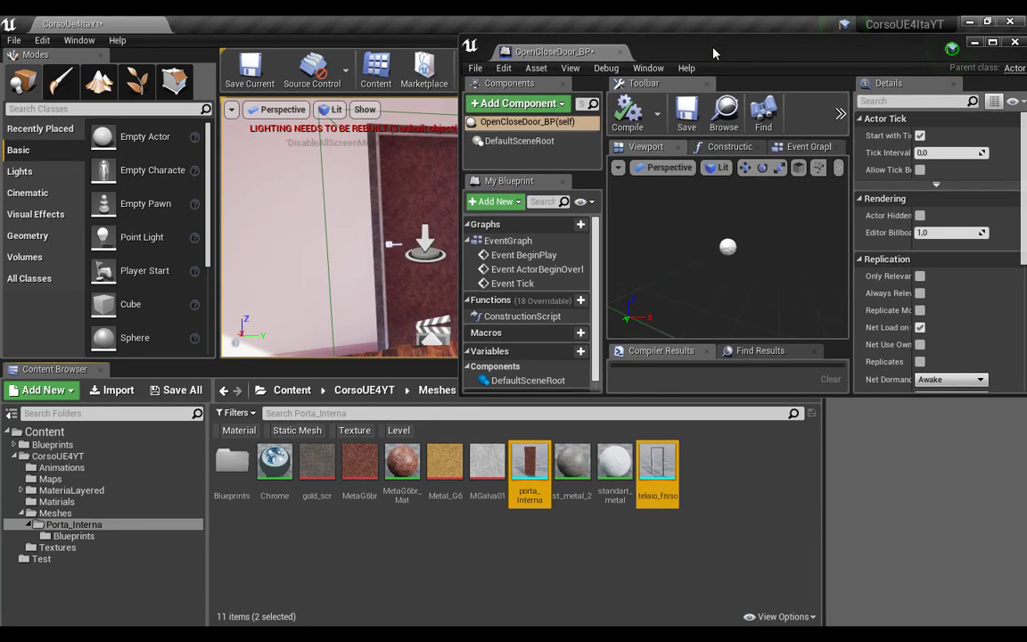
{"action": "mouse_move", "coordinate": [659, 480]}
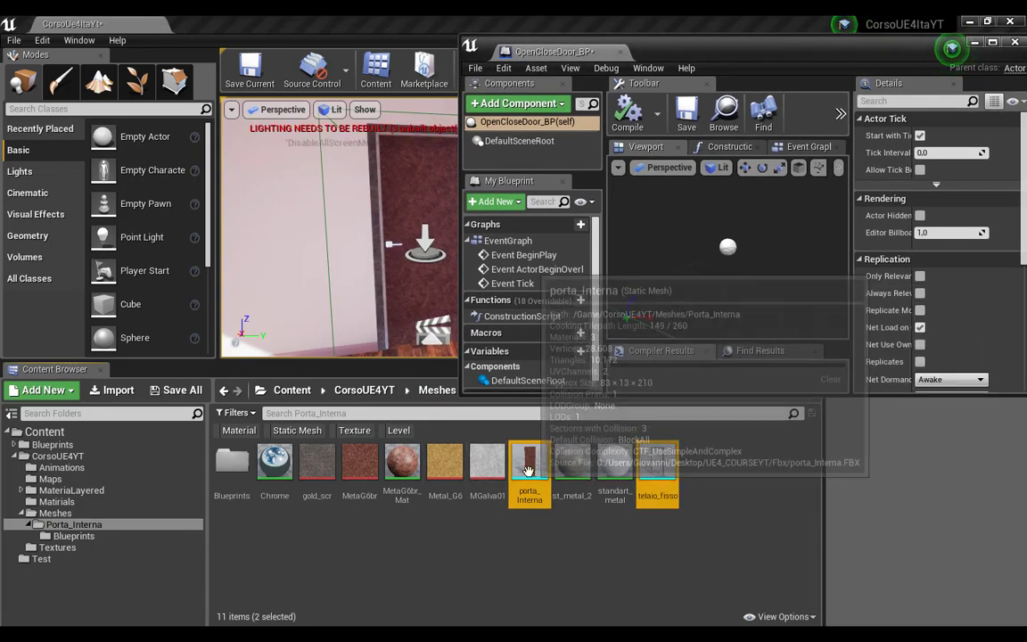
{"action": "left_click_drag", "start_coordinate": [531, 468], "coordinate": [499, 129]}
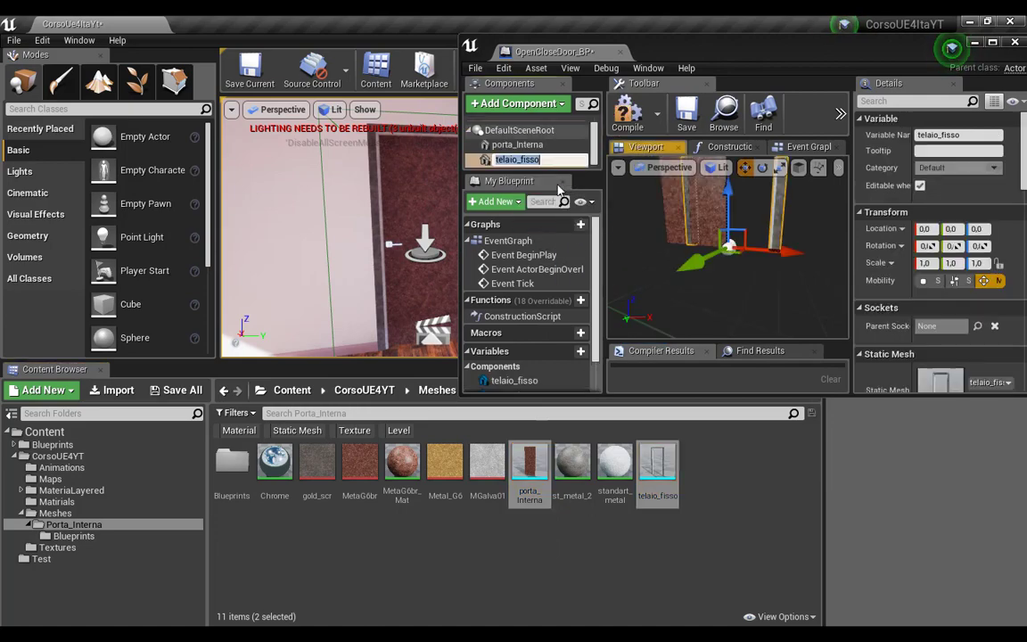
Maximize the editor and slide porta_Interna along X to 40.437412 into the frame
{"action": "double_click", "coordinate": [696, 52]}
{"action": "mouse_move", "coordinate": [463, 232]}
{"action": "left_mouse_down"}
{"action": "mouse_move", "coordinate": [492, 364]}
{"action": "mouse_move", "coordinate": [511, 336]}
{"action": "left_mouse_up"}
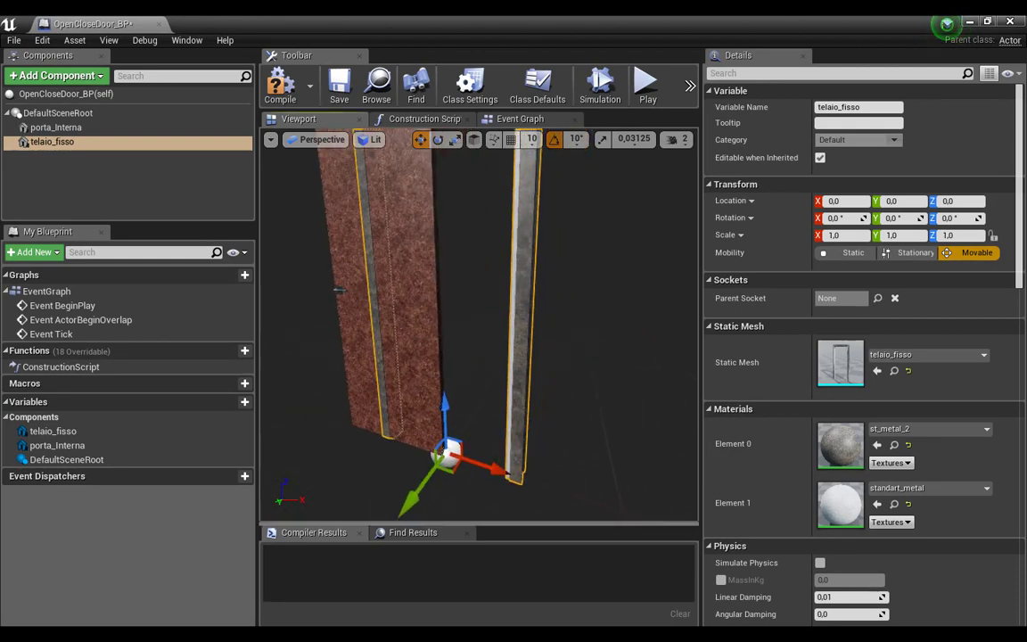
{"action": "left_click", "coordinate": [419, 428]}
{"action": "left_click_drag", "start_coordinate": [483, 468], "coordinate": [550, 497]}
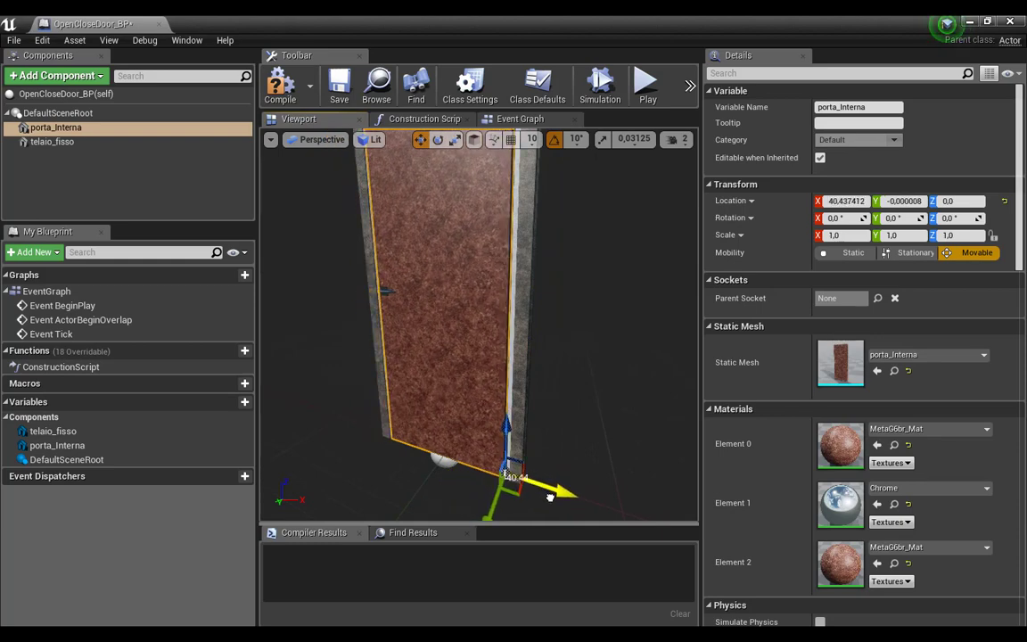
{"action": "mouse_move", "coordinate": [459, 297]}
{"action": "right_mouse_down"}
{"action": "mouse_move", "coordinate": [500, 321]}
{"action": "mouse_move", "coordinate": [461, 248]}
{"action": "right_mouse_up"}
{"action": "scroll", "coordinate": [478, 330], "scroll_direction": "down", "scroll_amount": 5}
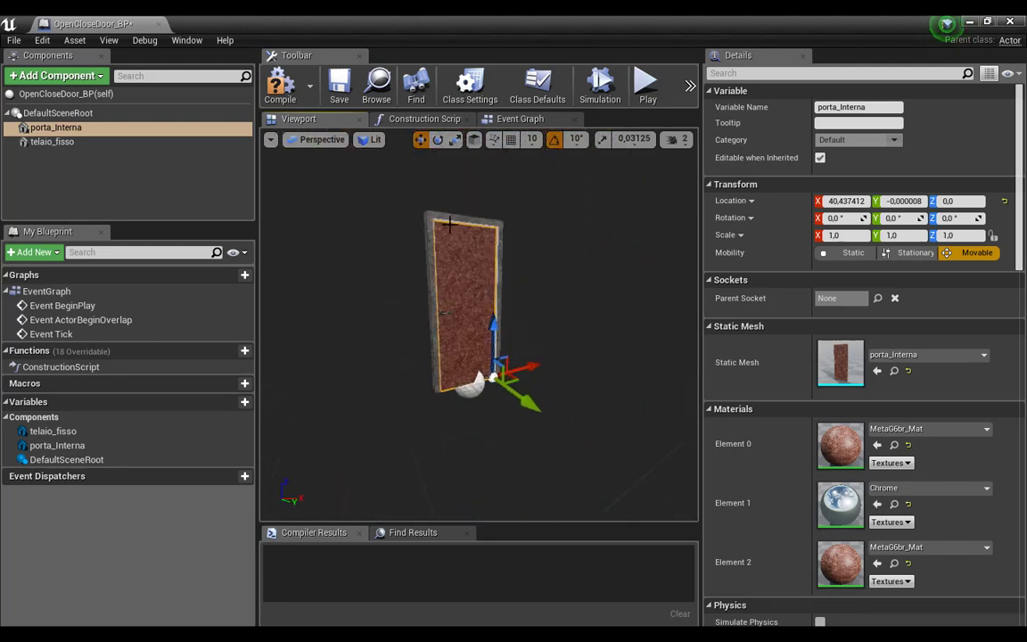
{"action": "scroll", "coordinate": [486, 357], "scroll_direction": "down", "scroll_amount": 3}
{"action": "right_click_drag", "start_coordinate": [486, 357], "coordinate": [446, 356]}
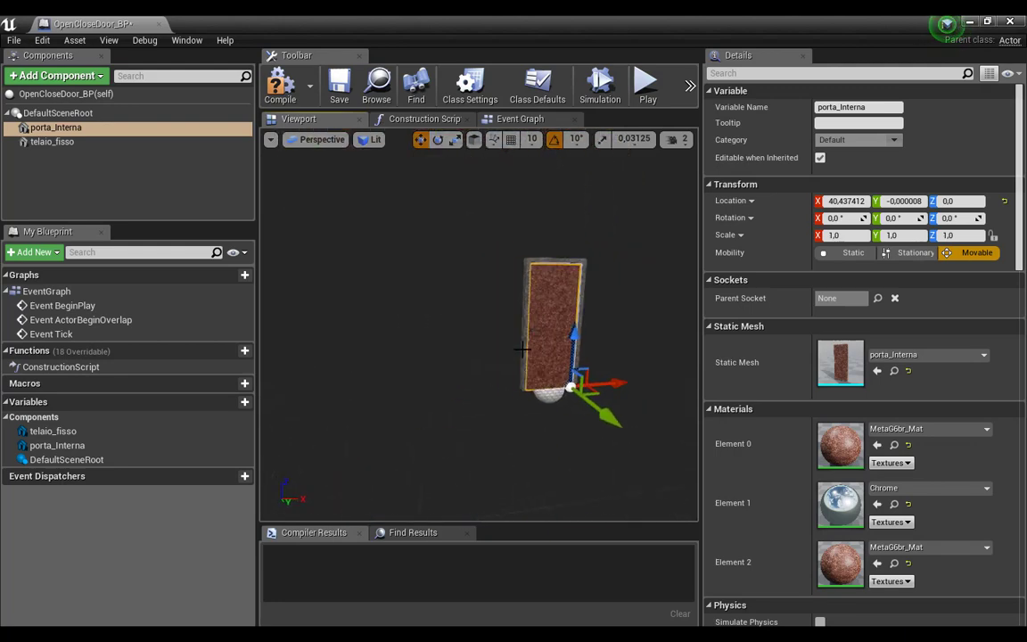
Add a Box Collision component and raise it to Z 108.738716
{"action": "left_click", "coordinate": [57, 113]}
{"action": "left_click", "coordinate": [56, 75]}
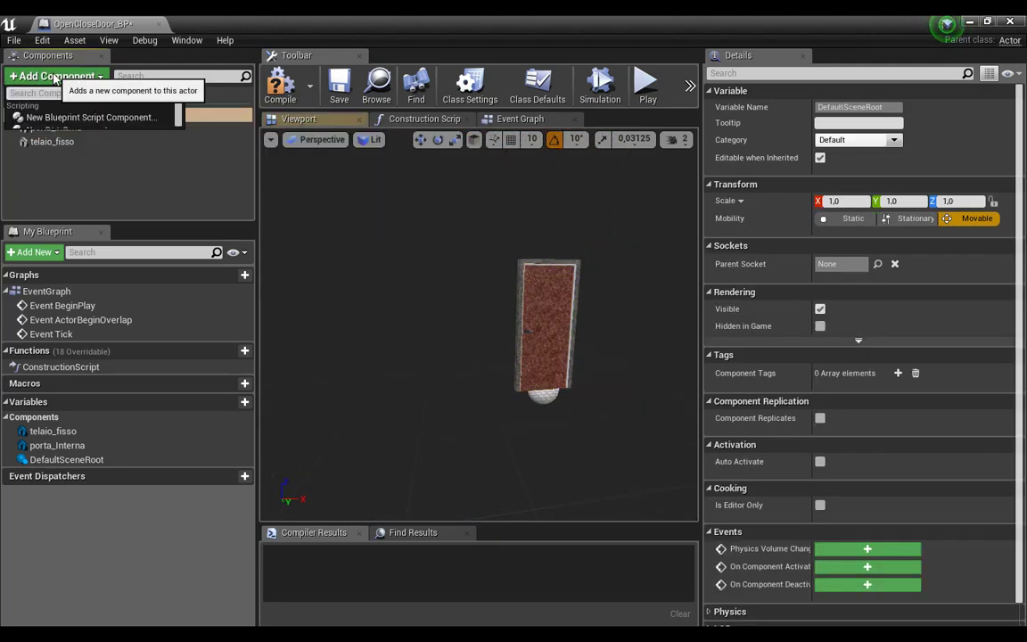
{"action": "type", "text": "box"}
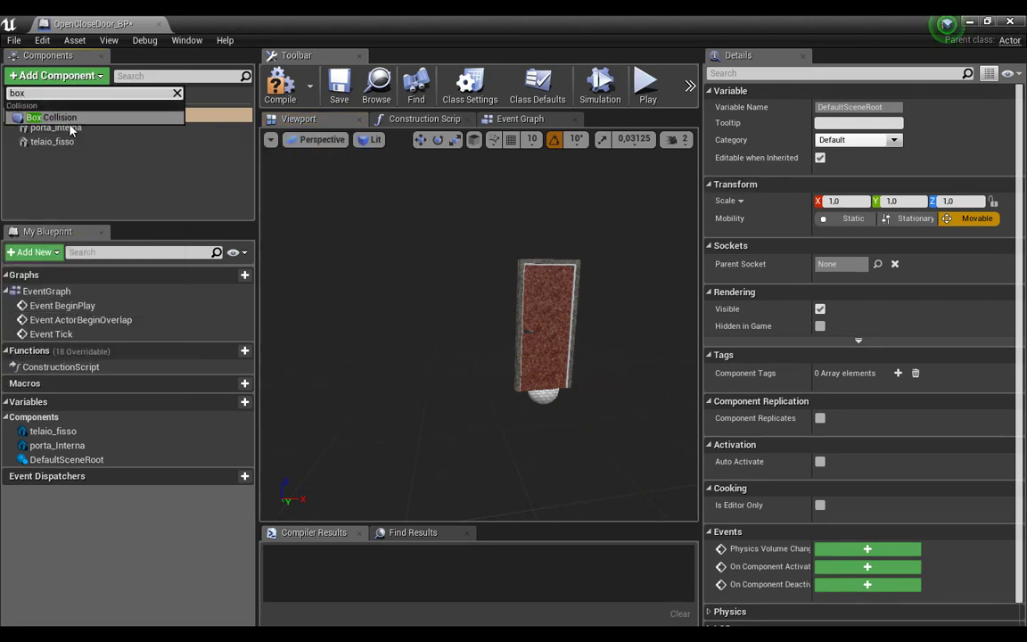
{"action": "key", "text": "Return"}
{"action": "left_click", "coordinate": [79, 183]}
{"action": "left_click", "coordinate": [39, 158]}
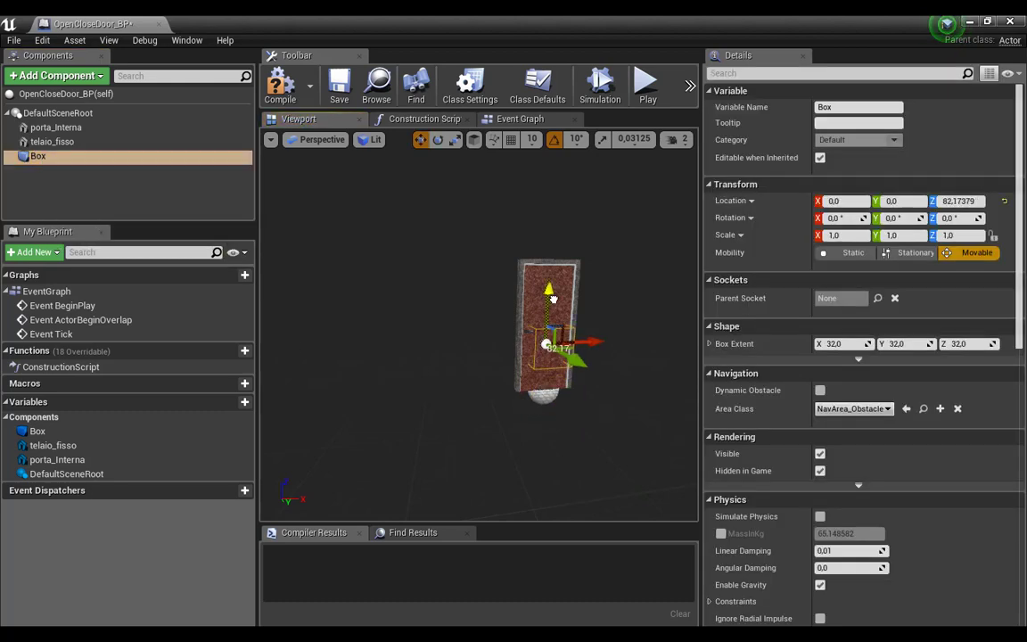
{"action": "left_click_drag", "start_coordinate": [541, 348], "coordinate": [544, 292]}
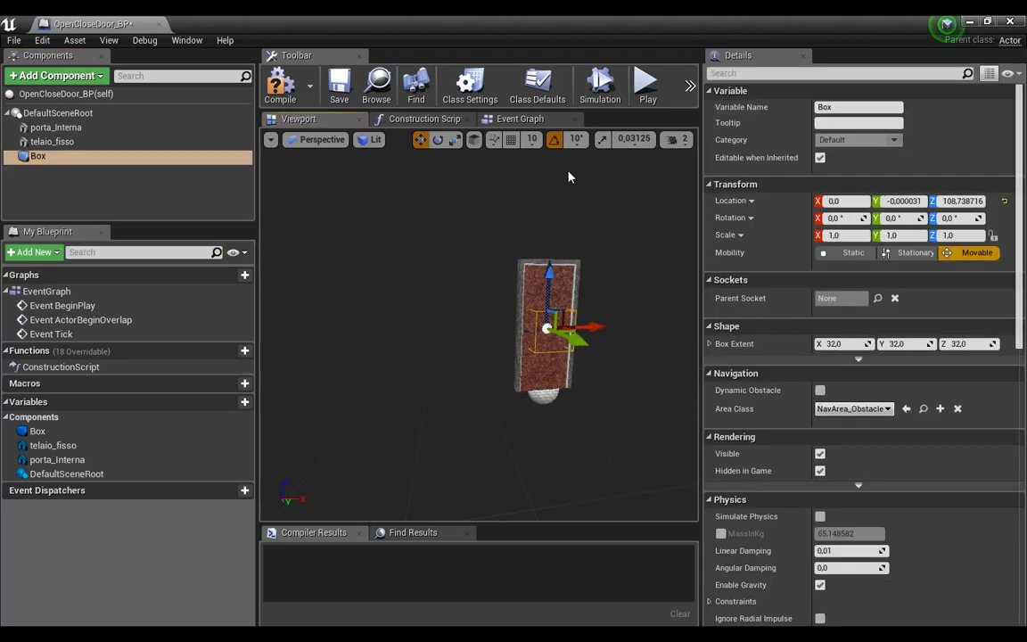
Scale the Box to 2.22909, 3.537037, 3.565374 so it encloses the door and frame
{"action": "left_click", "coordinate": [457, 141]}
{"action": "left_click_drag", "start_coordinate": [600, 323], "coordinate": [624, 324]}
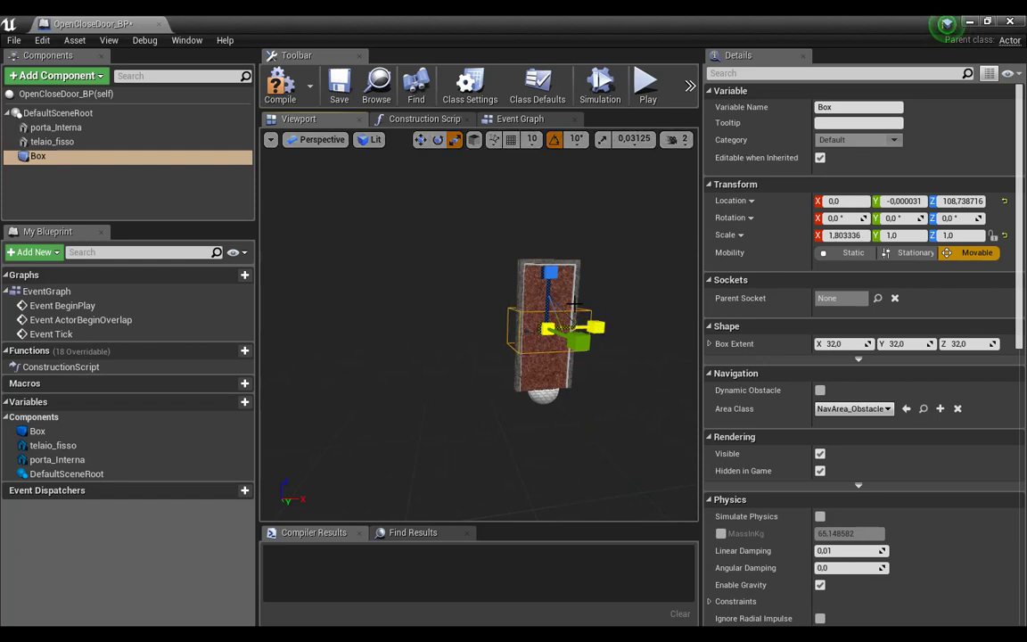
{"action": "left_click_drag", "start_coordinate": [550, 272], "coordinate": [550, 230]}
{"action": "right_click_drag", "start_coordinate": [536, 357], "coordinate": [589, 357]}
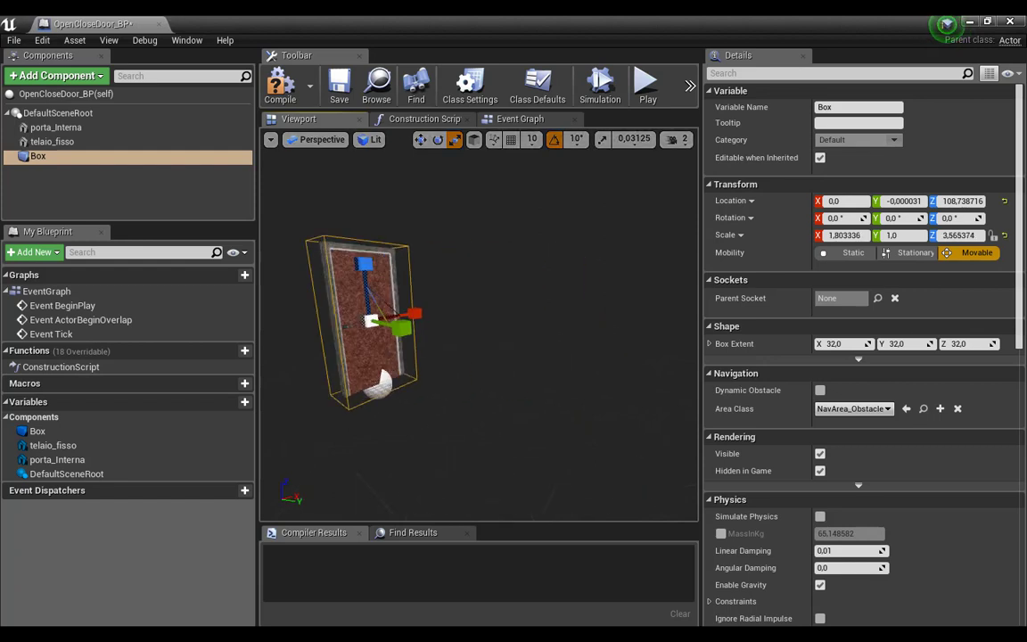
{"action": "right_click_drag", "start_coordinate": [469, 308], "coordinate": [513, 304]}
{"action": "left_click_drag", "start_coordinate": [487, 319], "coordinate": [526, 318]}
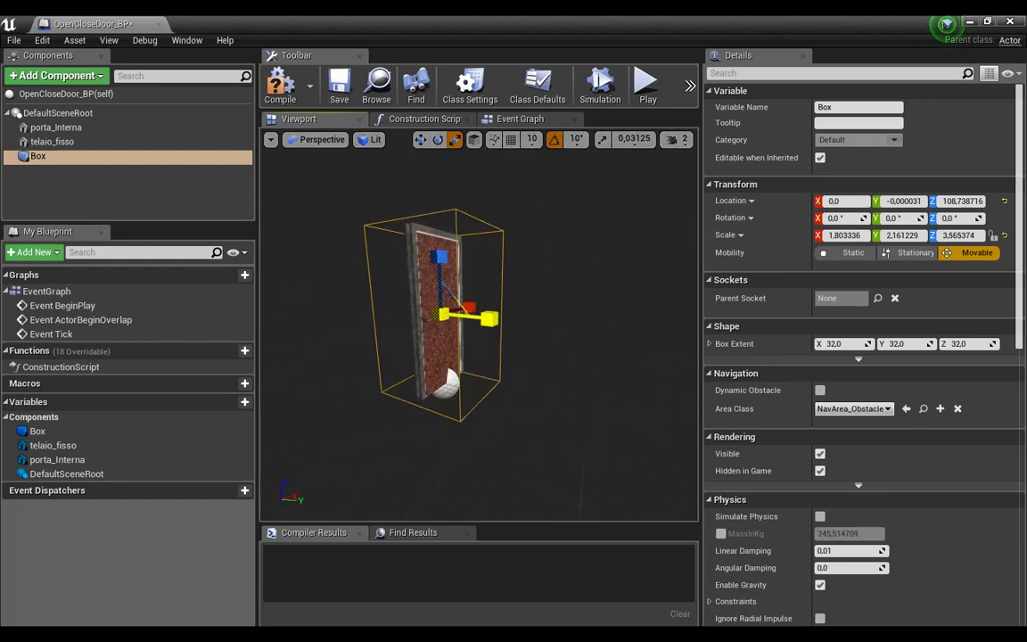
{"action": "mouse_move", "coordinate": [482, 356]}
{"action": "right_mouse_down"}
{"action": "mouse_move", "coordinate": [535, 357]}
{"action": "mouse_move", "coordinate": [499, 357]}
{"action": "mouse_move", "coordinate": [494, 333]}
{"action": "right_mouse_up"}
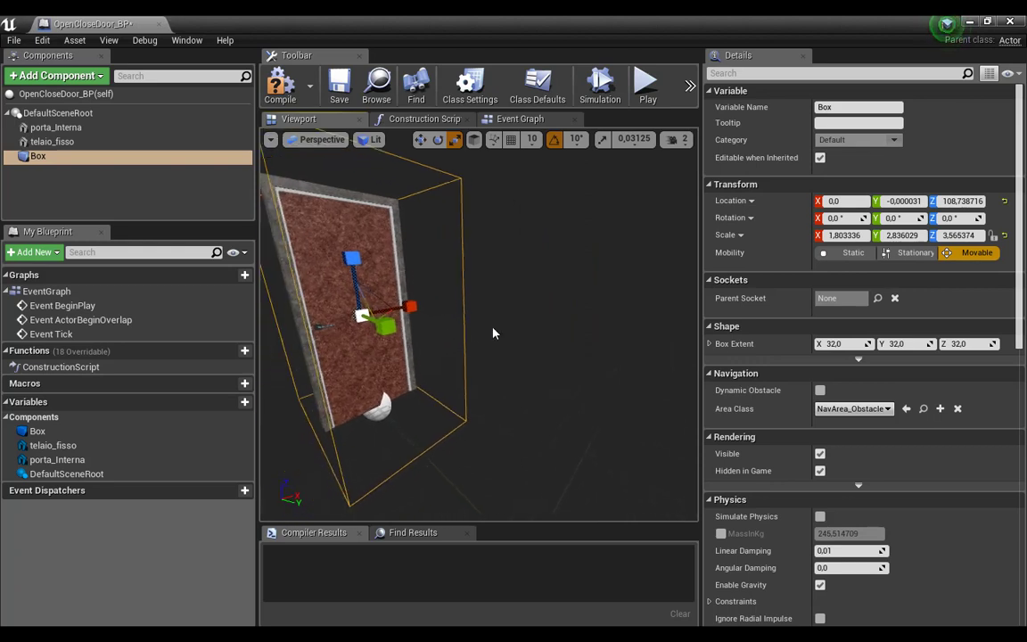
{"action": "mouse_move", "coordinate": [413, 305]}
{"action": "left_mouse_down"}
{"action": "mouse_move", "coordinate": [420, 307]}
{"action": "mouse_move", "coordinate": [395, 341]}
{"action": "mouse_move", "coordinate": [375, 343]}
{"action": "left_mouse_up"}
{"action": "mouse_move", "coordinate": [375, 343]}
{"action": "right_mouse_down"}
{"action": "mouse_move", "coordinate": [419, 343]}
{"action": "mouse_move", "coordinate": [470, 236]}
{"action": "right_mouse_up"}
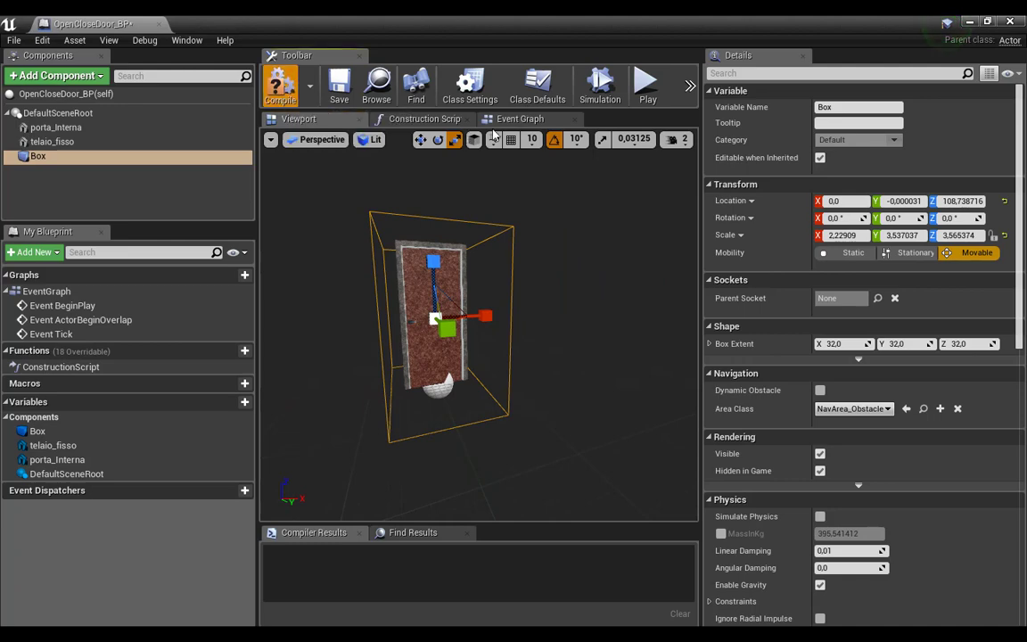
Compile the blueprint and delete the three default event nodes from the Event Graph
{"action": "left_click", "coordinate": [520, 118]}
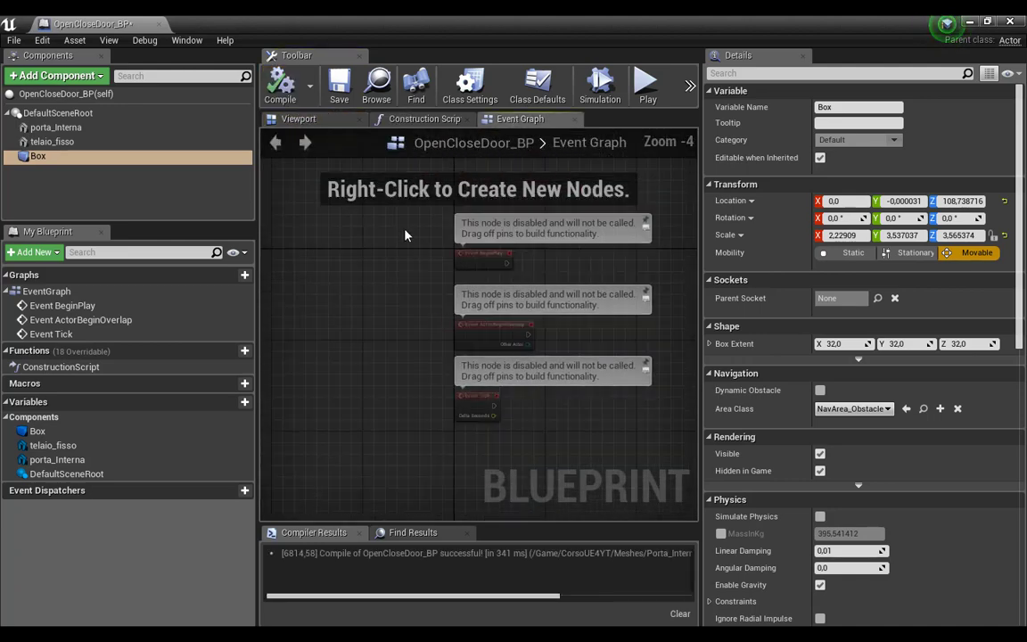
{"action": "left_click_drag", "start_coordinate": [405, 234], "coordinate": [602, 445]}
{"action": "key", "text": "Delete"}
{"action": "scroll", "coordinate": [463, 268], "scroll_direction": "up", "scroll_amount": 1}
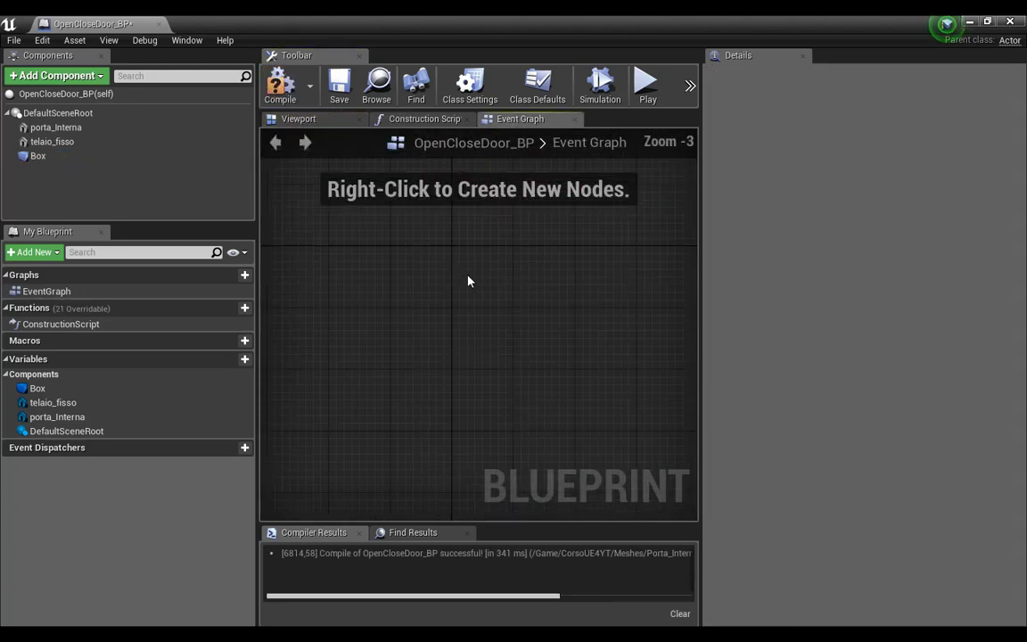
{"action": "scroll", "coordinate": [469, 281], "scroll_direction": "down", "scroll_amount": 2}
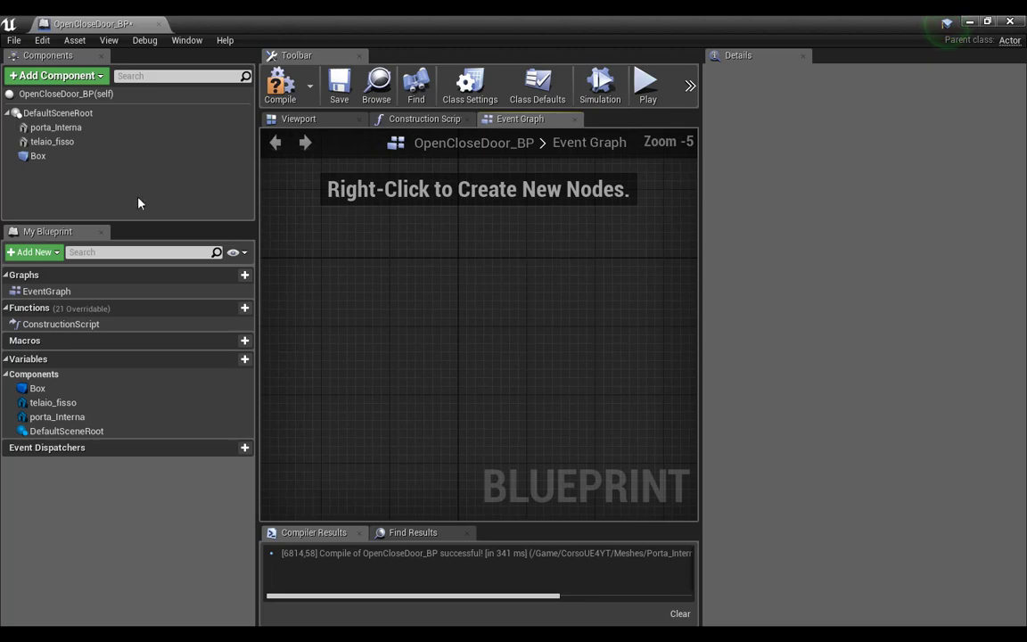
Add an On Component Begin Overlap event for the Box
{"action": "left_click", "coordinate": [37, 156]}
{"action": "right_click", "coordinate": [385, 295]}
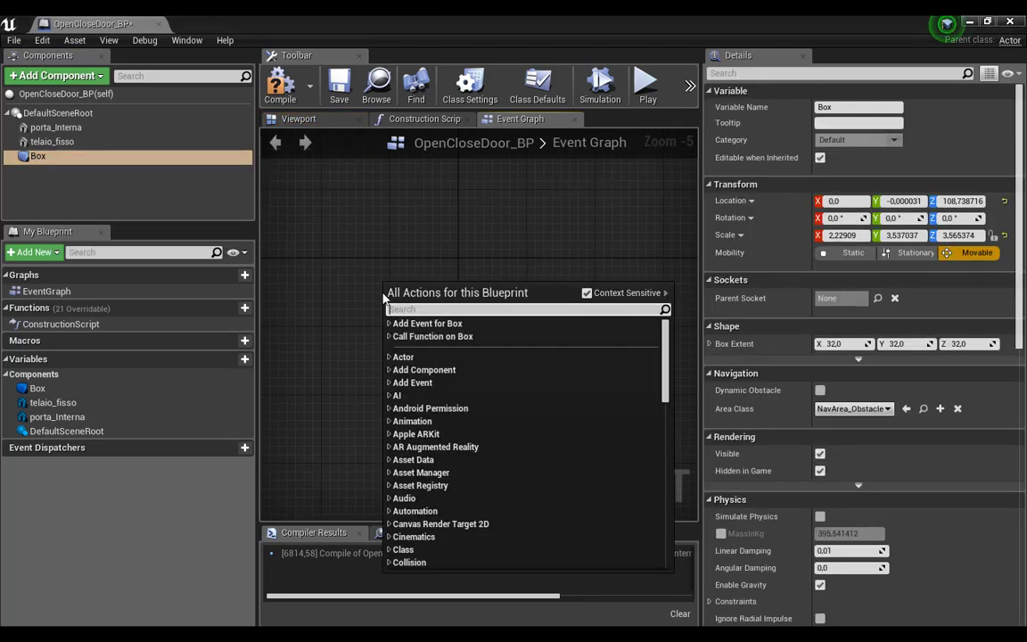
{"action": "left_click", "coordinate": [393, 323]}
{"action": "left_click", "coordinate": [412, 336]}
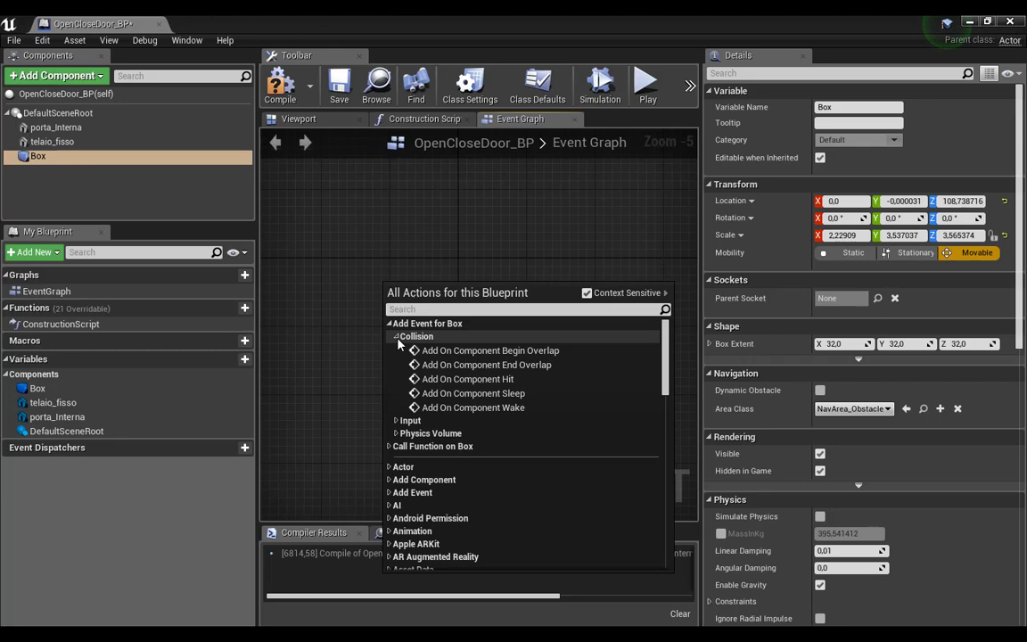
{"action": "left_click", "coordinate": [463, 350]}
{"action": "scroll", "coordinate": [470, 312], "scroll_direction": "up", "scroll_amount": 5}
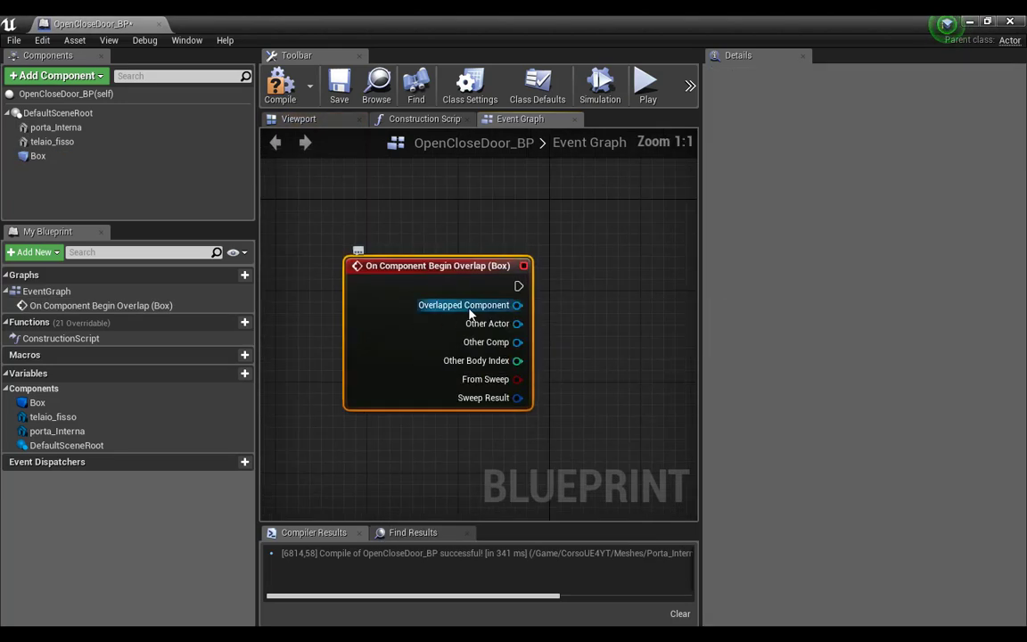
{"action": "scroll", "coordinate": [470, 313], "scroll_direction": "down", "scroll_amount": 1}
Add the Box's On Component End Overlap event below the Begin Overlap node
{"action": "right_click", "coordinate": [364, 204]}
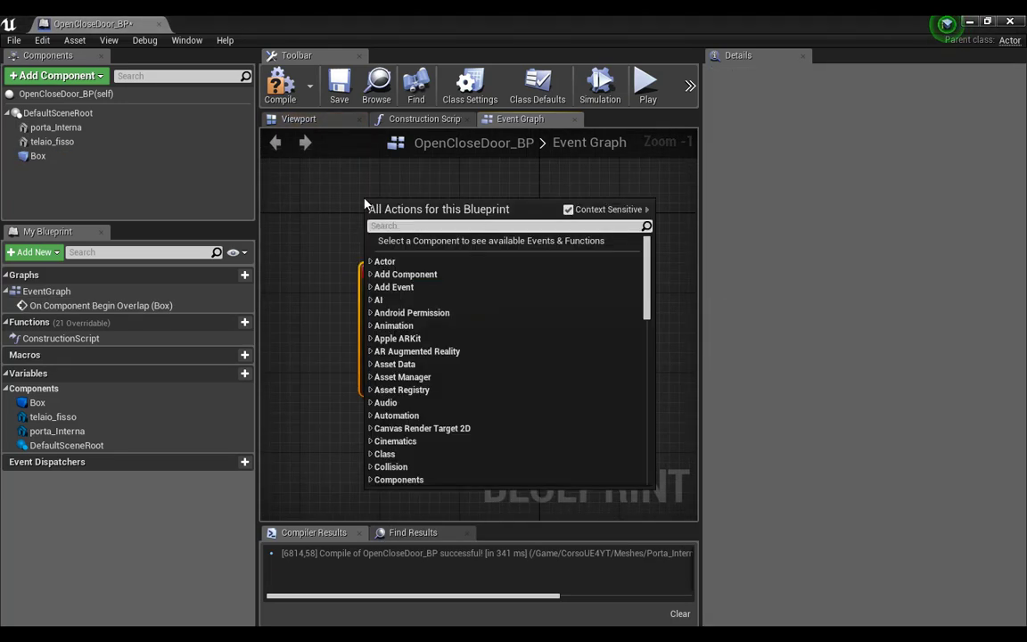
{"action": "left_click", "coordinate": [38, 156]}
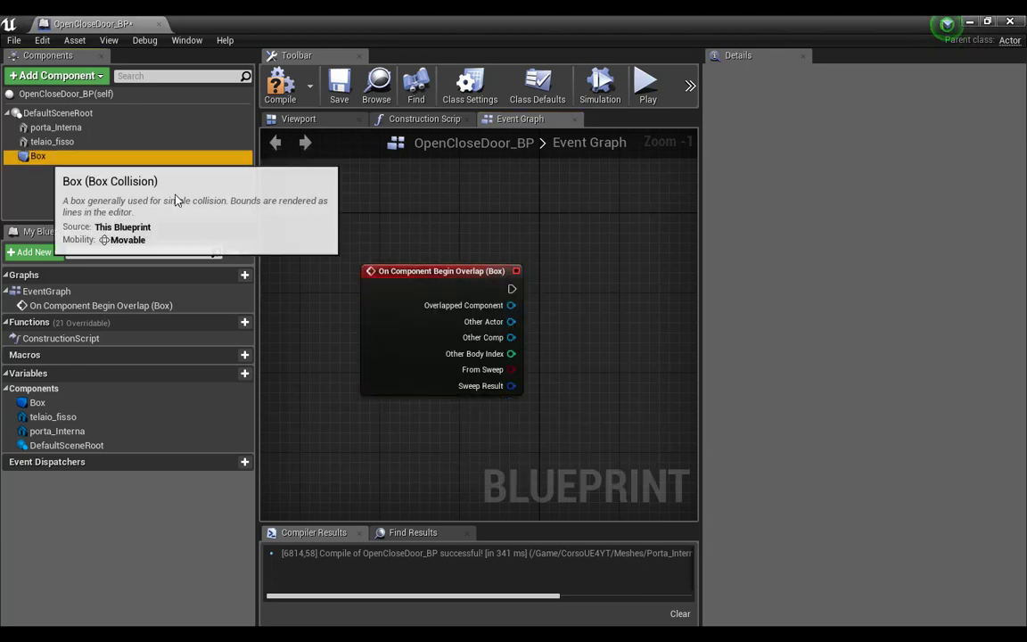
{"action": "right_click", "coordinate": [355, 200]}
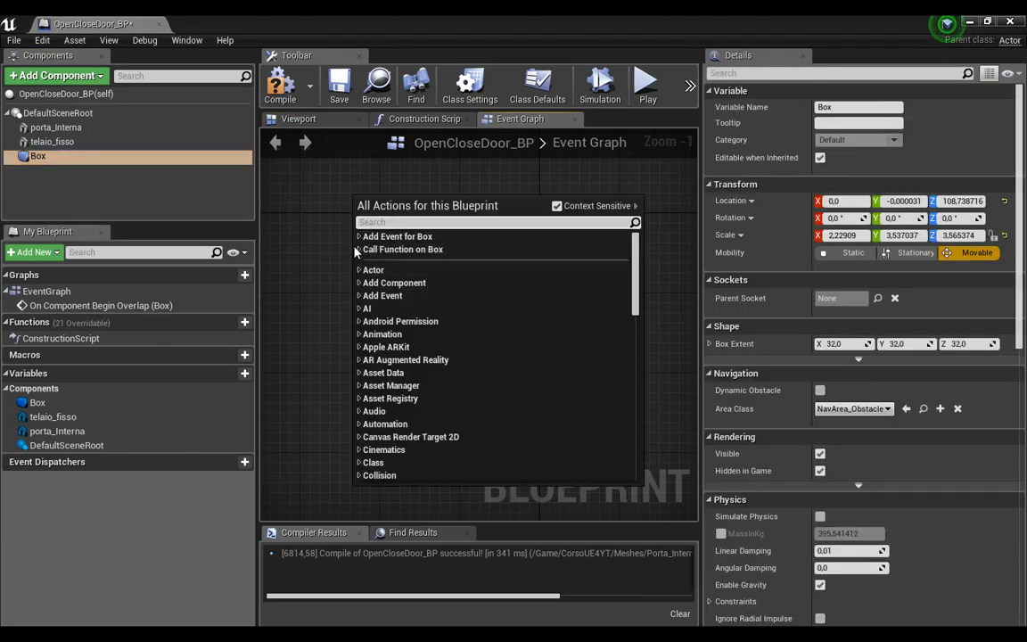
{"action": "left_click", "coordinate": [359, 237]}
{"action": "left_click", "coordinate": [367, 250]}
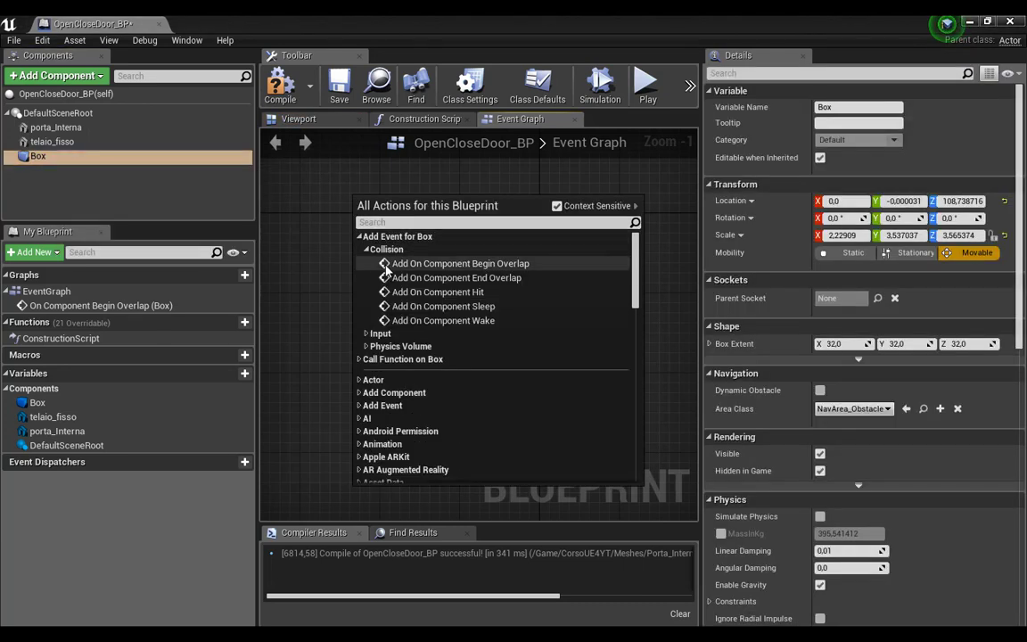
{"action": "left_click", "coordinate": [392, 279]}
{"action": "left_click_drag", "start_coordinate": [426, 203], "coordinate": [433, 419]}
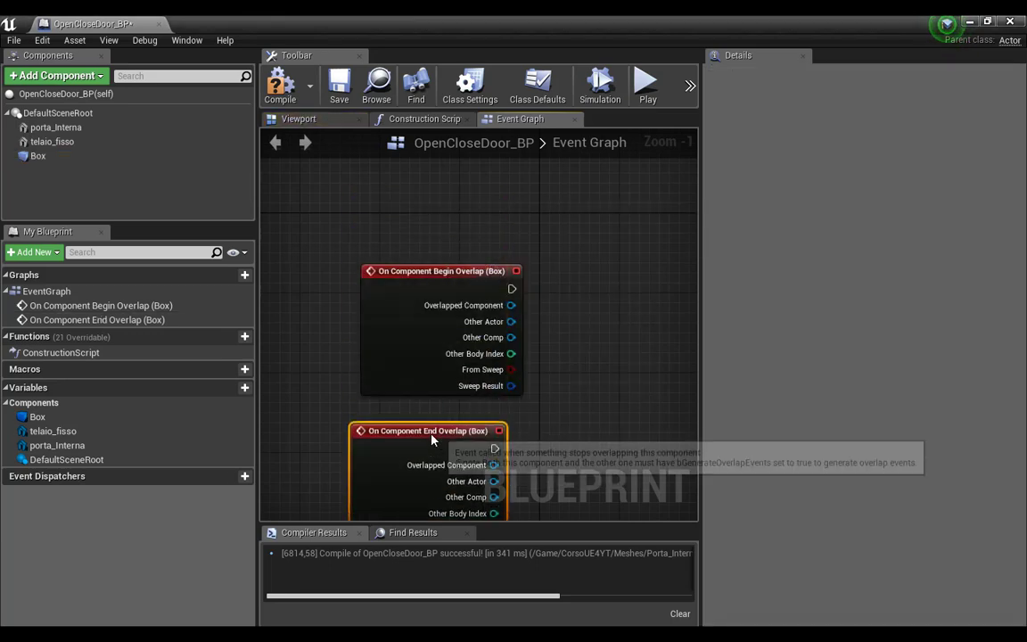
{"action": "scroll", "coordinate": [396, 249], "scroll_direction": "down", "scroll_amount": 3}
{"action": "scroll", "coordinate": [477, 272], "scroll_direction": "up", "scroll_amount": 3}
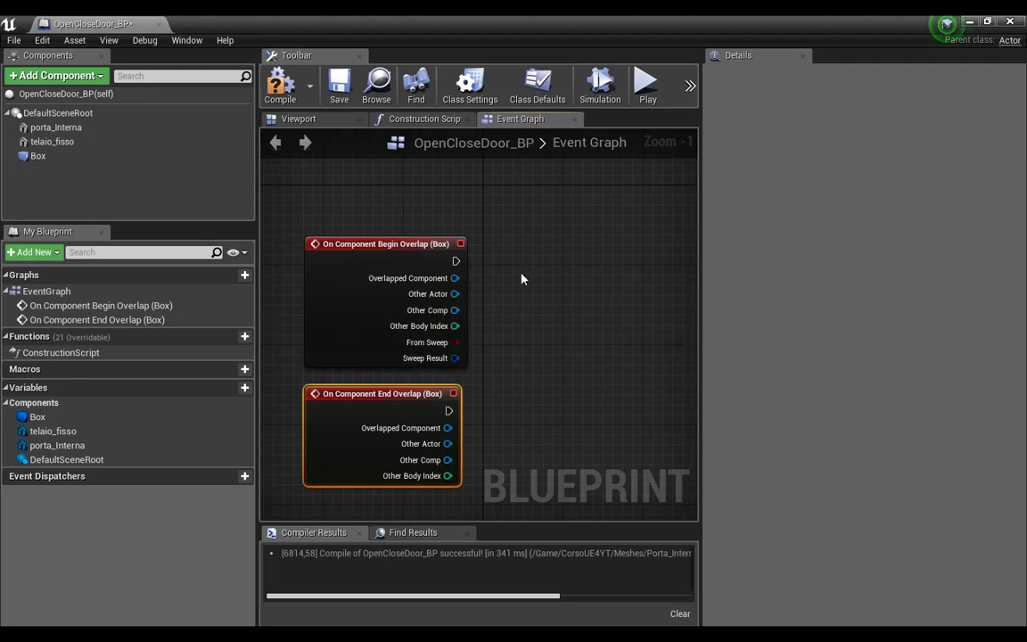
{"action": "scroll", "coordinate": [462, 239], "scroll_direction": "up", "scroll_amount": 1}
{"action": "left_click_drag", "start_coordinate": [449, 264], "coordinate": [560, 293]}
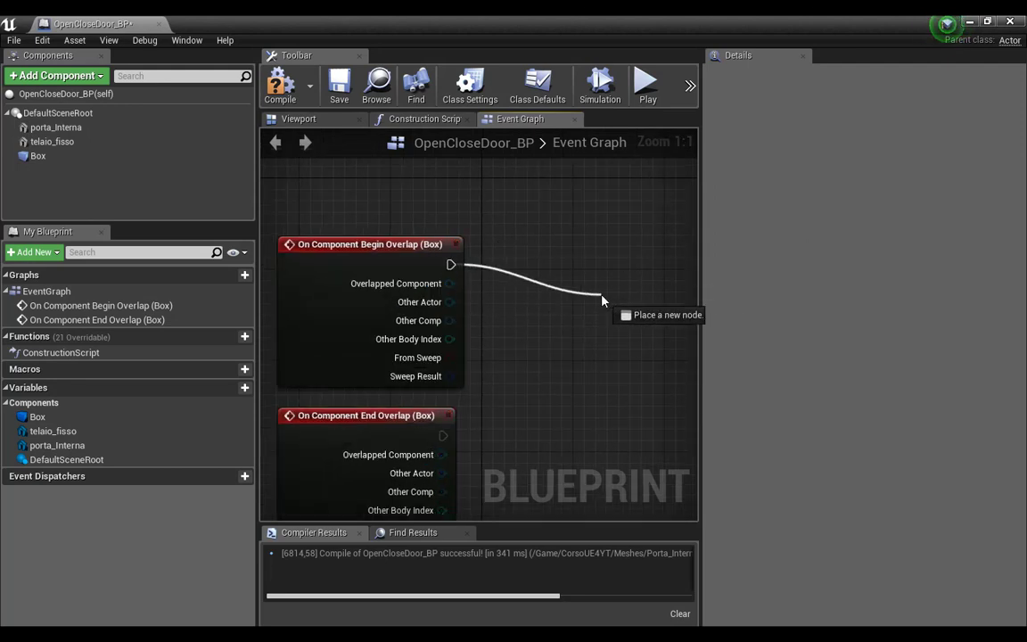
Create a Timeline node driven by the Begin Overlap exec output
{"action": "left_click_drag", "start_coordinate": [560, 293], "coordinate": [639, 295]}
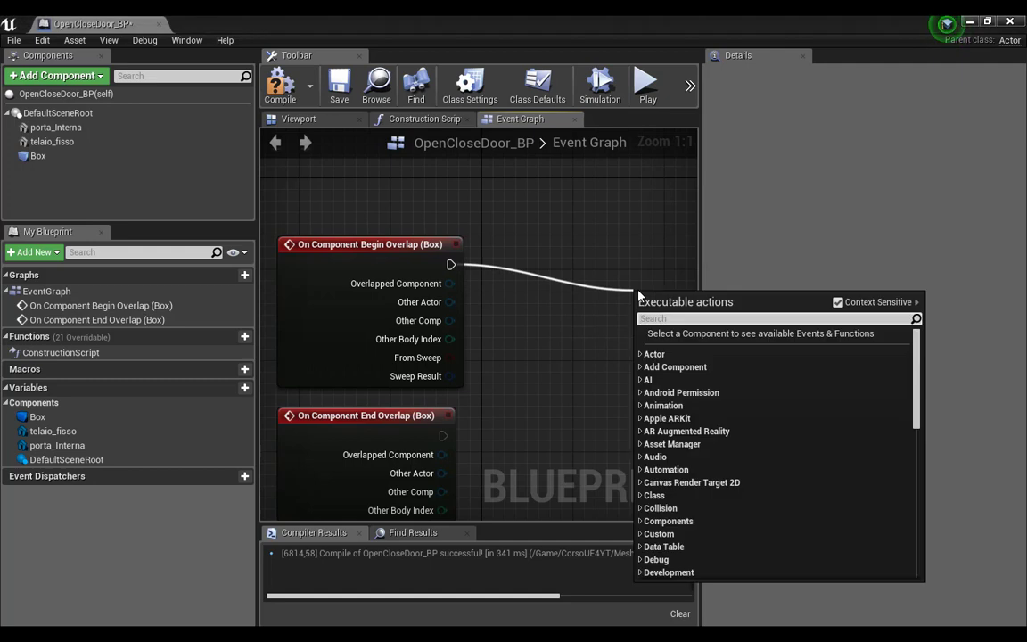
{"action": "type", "text": "addt"}
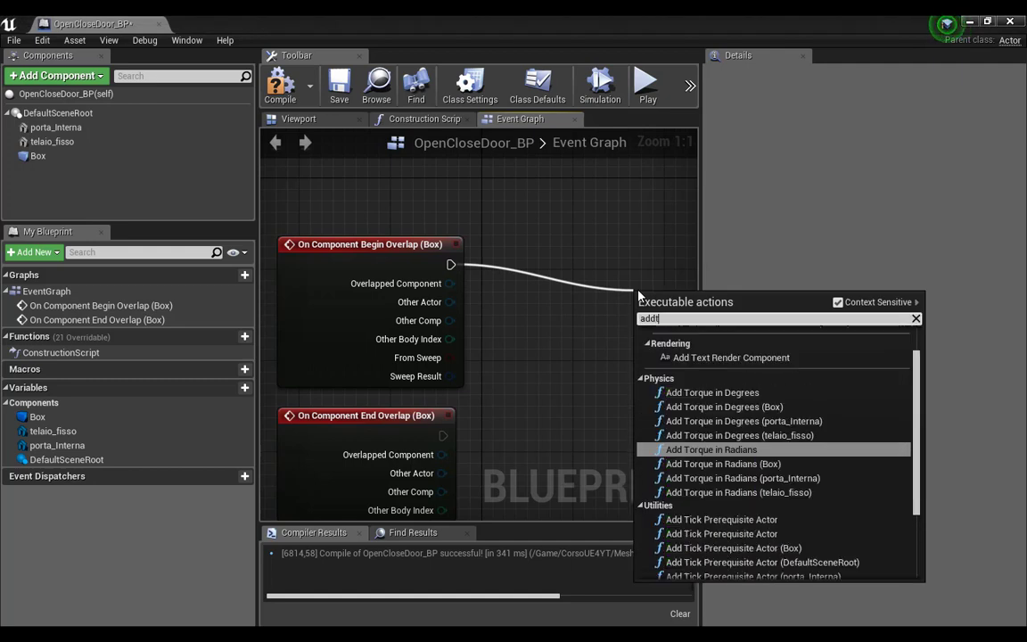
{"action": "type", "text": "i"}
{"action": "key", "text": "Down"}
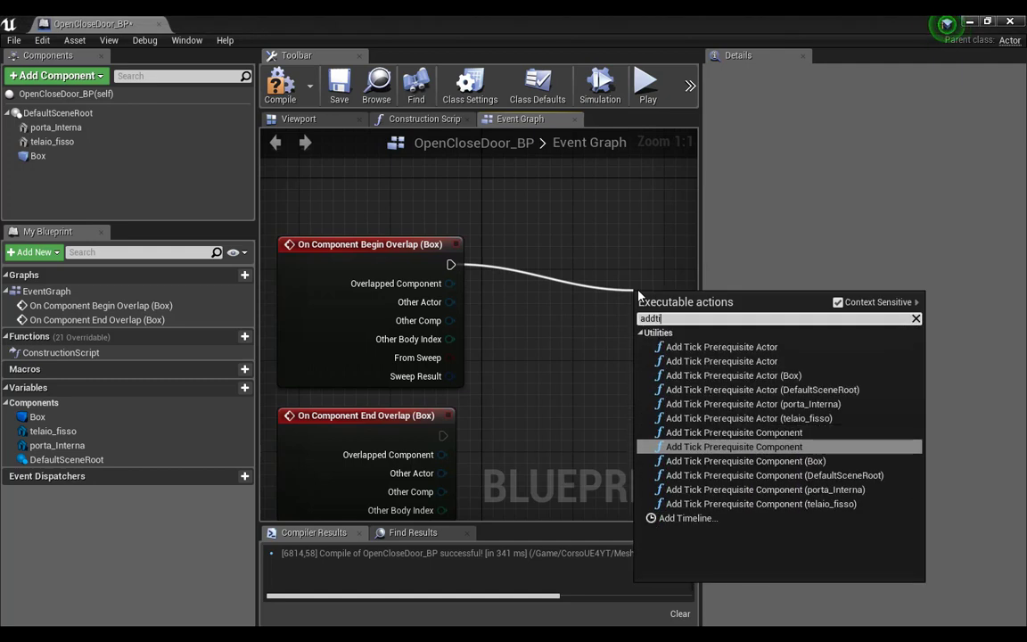
{"action": "key", "text": "Down"}
{"action": "key", "text": "Down"}
{"action": "key", "text": "Down"}
{"action": "key", "text": "Down"}
{"action": "key", "text": "Down"}
{"action": "key", "text": "Return"}
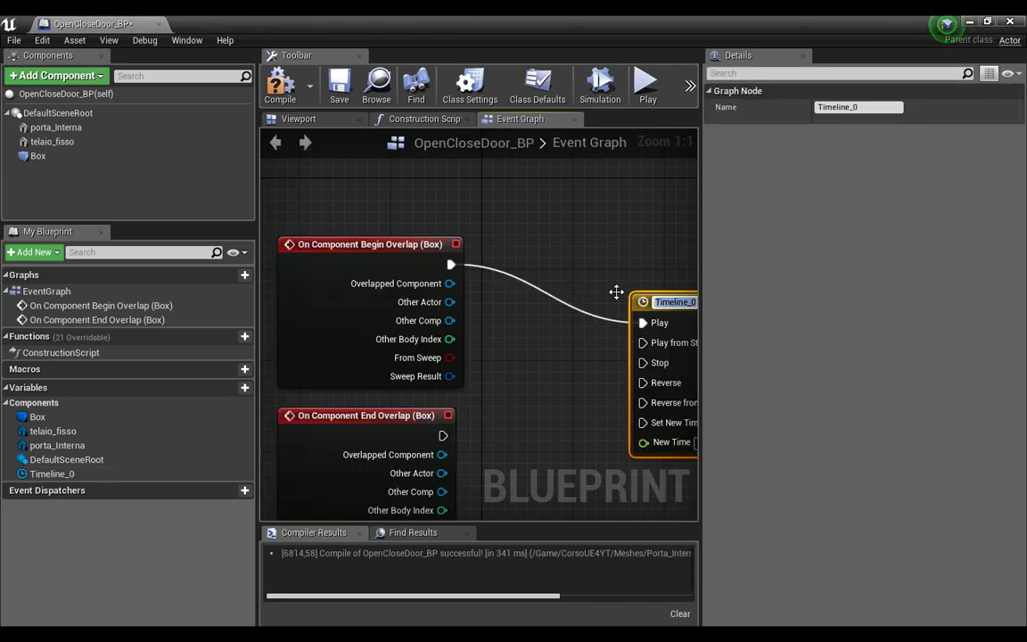
Rename the Timeline_0 node to OpenCloseDoor
{"action": "scroll", "coordinate": [449, 284], "scroll_direction": "down", "scroll_amount": 3}
{"action": "scroll", "coordinate": [520, 276], "scroll_direction": "up", "scroll_amount": 1}
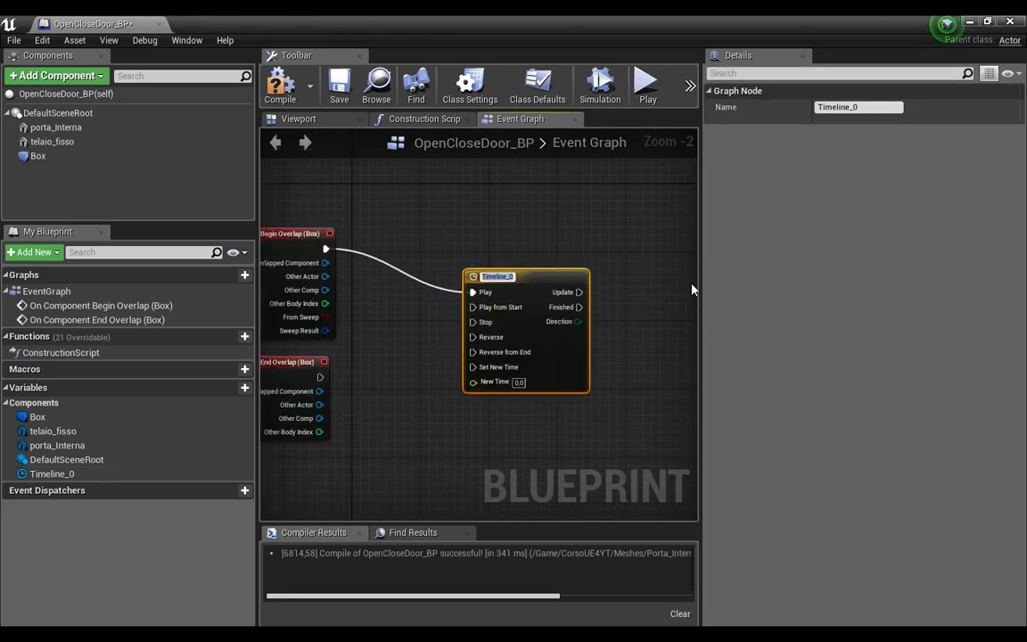
{"action": "type", "text": "Open"}
{"action": "type", "text": "CloseD"}
{"action": "type", "text": "oor"}
{"action": "key", "text": "Return"}
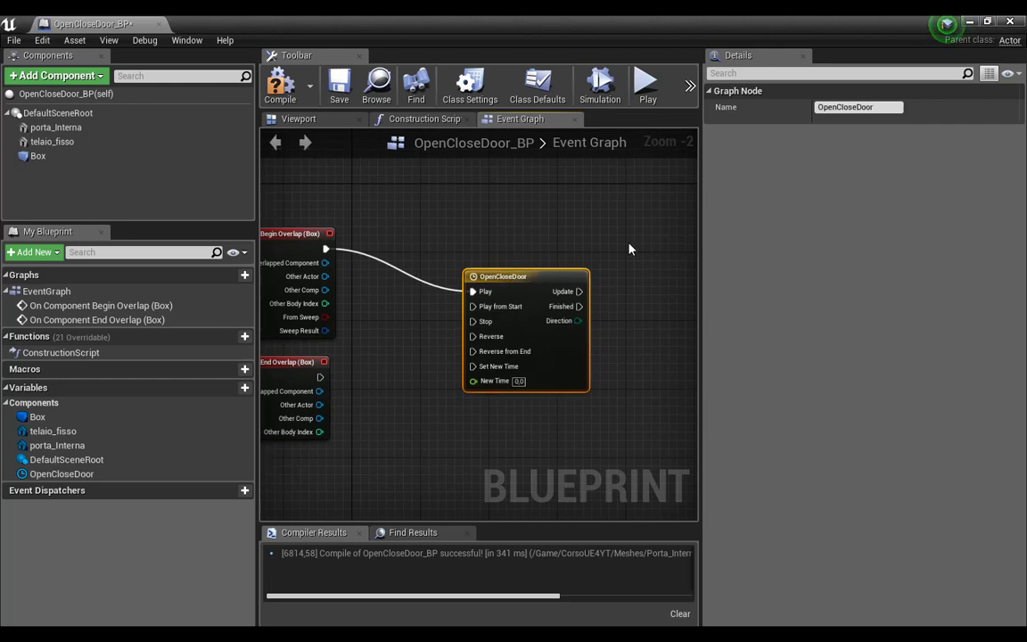
{"action": "scroll", "coordinate": [565, 285], "scroll_direction": "up", "scroll_amount": 2}
{"action": "scroll", "coordinate": [550, 305], "scroll_direction": "down", "scroll_amount": 2}
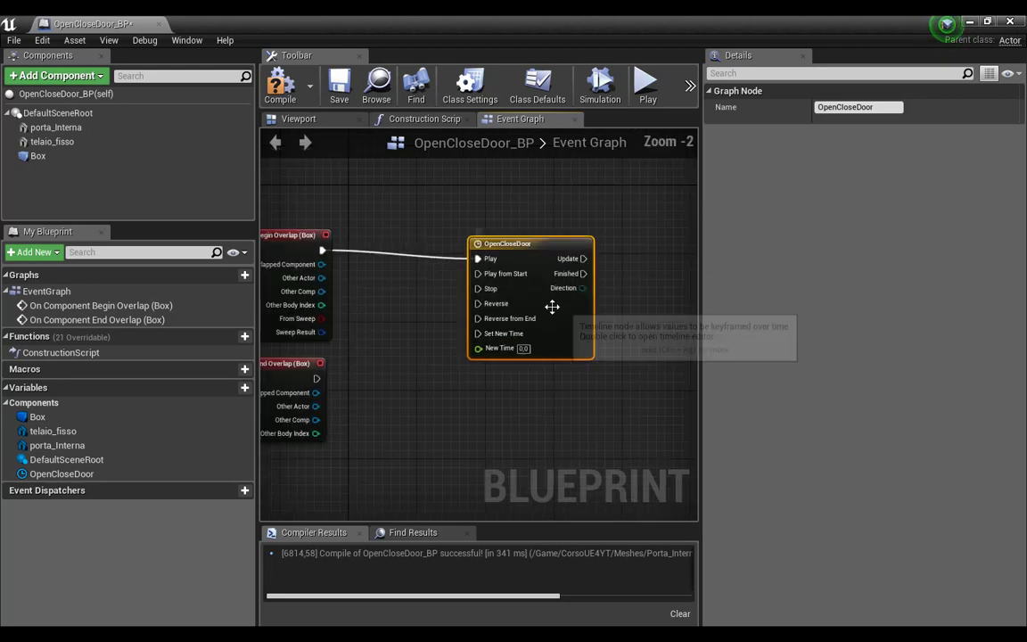
{"action": "scroll", "coordinate": [367, 270], "scroll_direction": "down", "scroll_amount": 2}
{"action": "scroll", "coordinate": [403, 326], "scroll_direction": "up", "scroll_amount": 1}
{"action": "scroll", "coordinate": [403, 325], "scroll_direction": "down", "scroll_amount": 1}
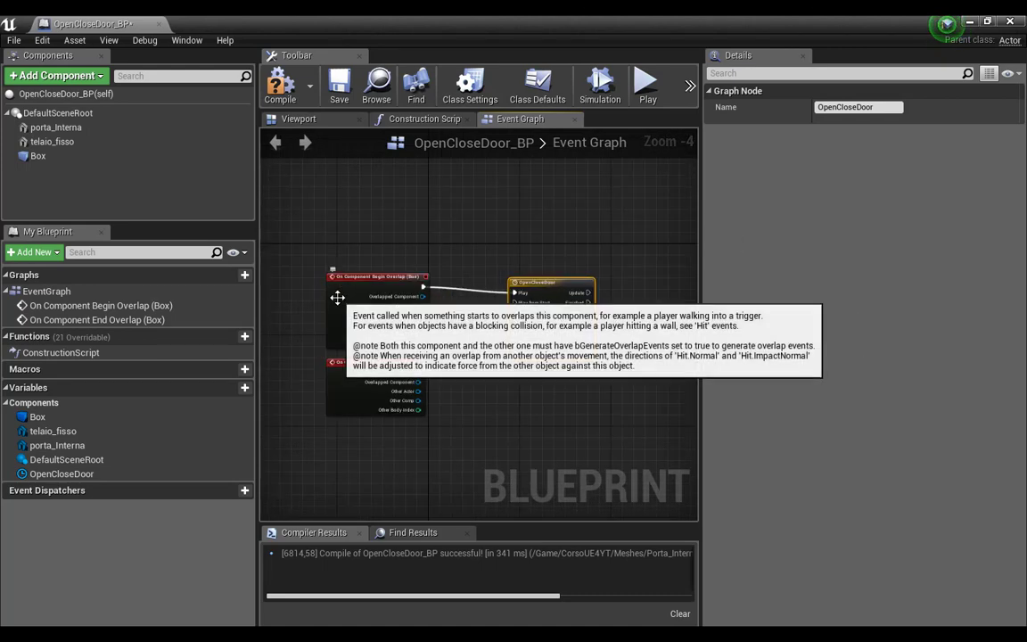
{"action": "scroll", "coordinate": [340, 298], "scroll_direction": "down", "scroll_amount": 1}
{"action": "scroll", "coordinate": [448, 358], "scroll_direction": "up", "scroll_amount": 1}
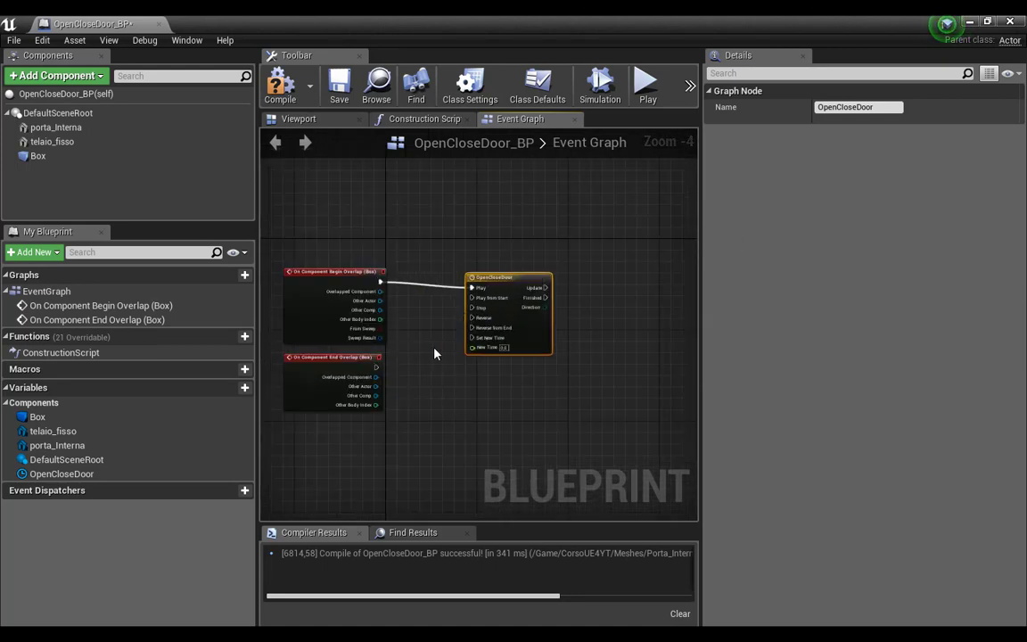
{"action": "right_click_drag", "start_coordinate": [433, 351], "coordinate": [335, 371]}
{"action": "scroll", "coordinate": [393, 321], "scroll_direction": "up", "scroll_amount": 2}
{"action": "scroll", "coordinate": [395, 326], "scroll_direction": "up", "scroll_amount": 2}
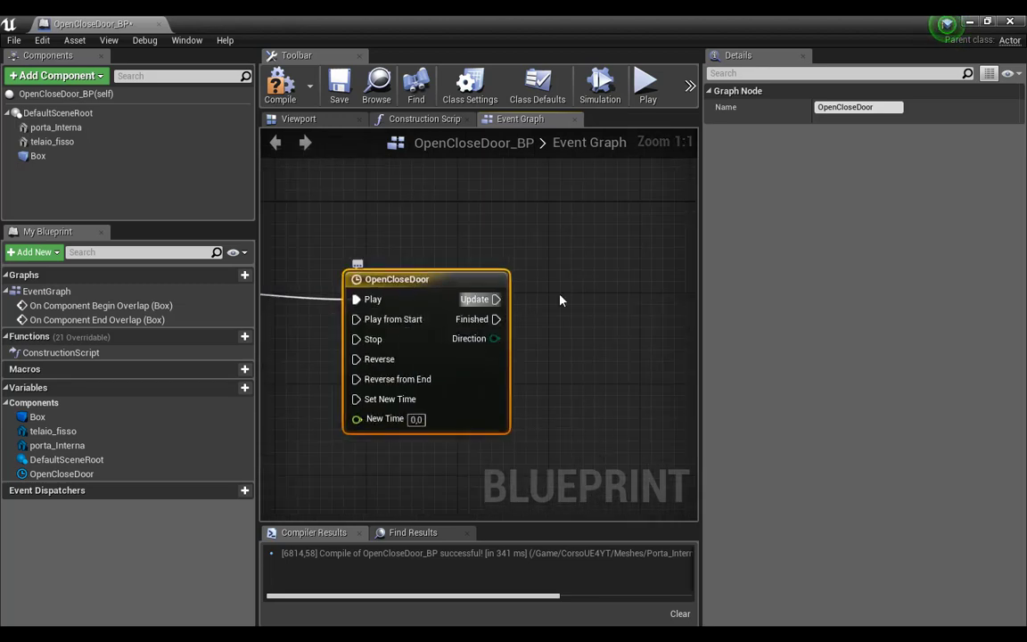
{"action": "scroll", "coordinate": [593, 314], "scroll_direction": "down", "scroll_amount": 3}
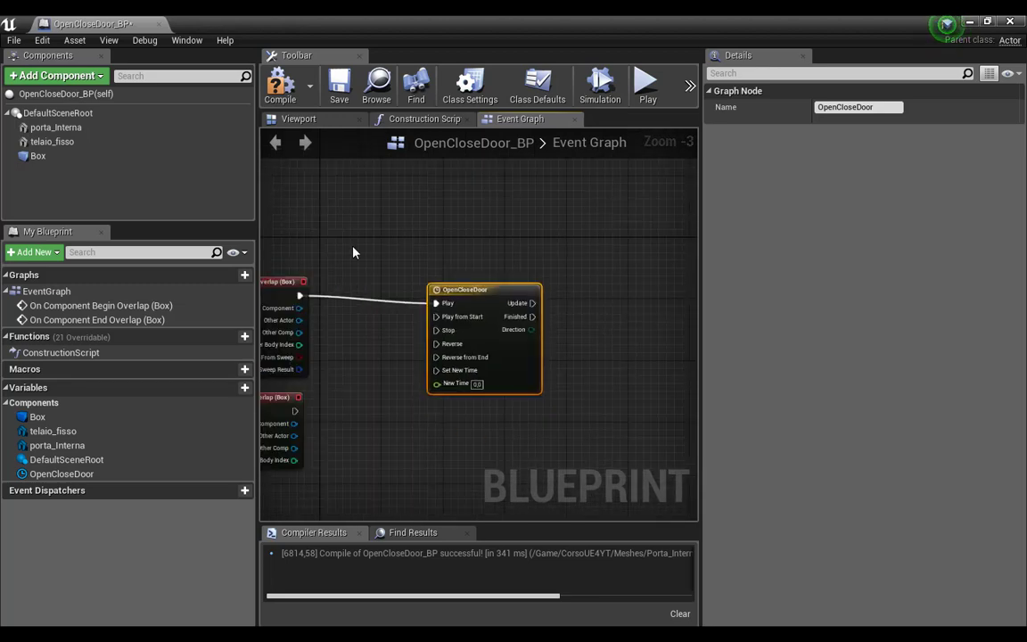
{"action": "scroll", "coordinate": [524, 351], "scroll_direction": "up", "scroll_amount": 3}
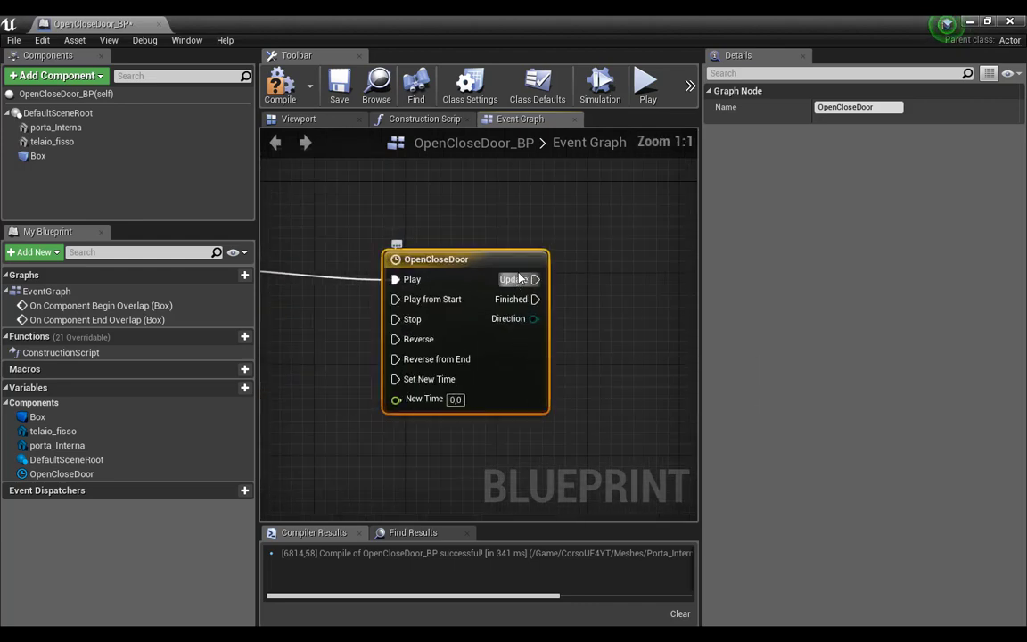
Add a float track named RotazionePorta to the OpenCloseDoor timeline and compile
{"action": "double_click", "coordinate": [441, 258]}
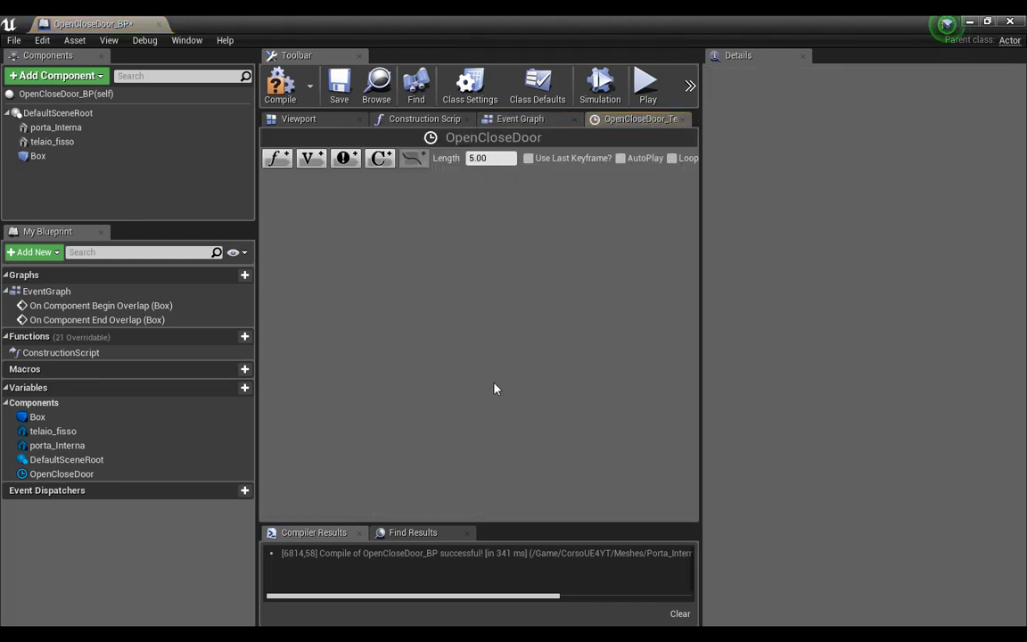
{"action": "left_click", "coordinate": [277, 161]}
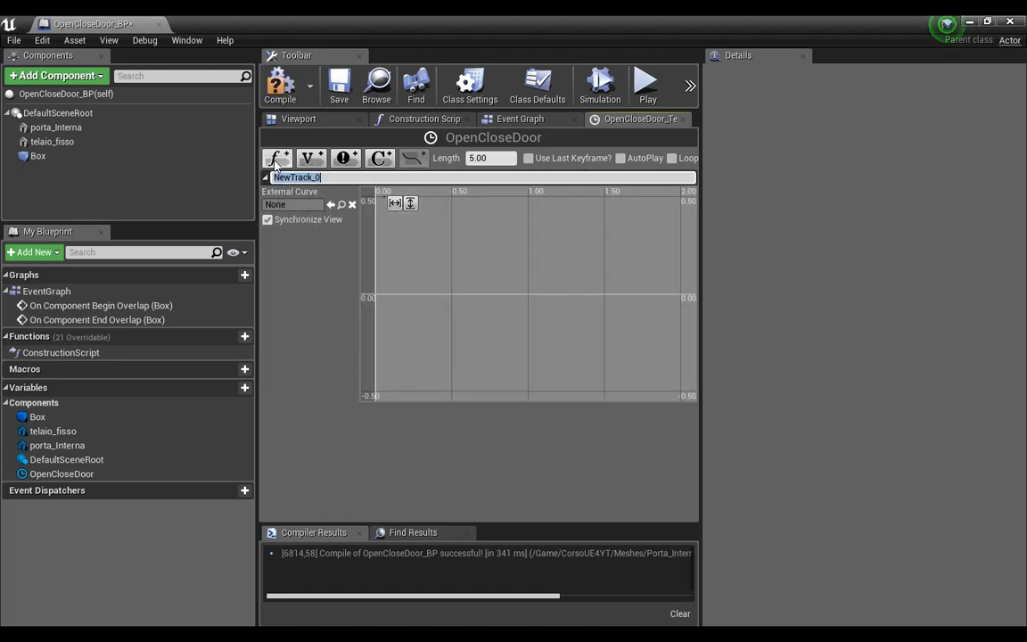
{"action": "type", "text": "Rotazione"}
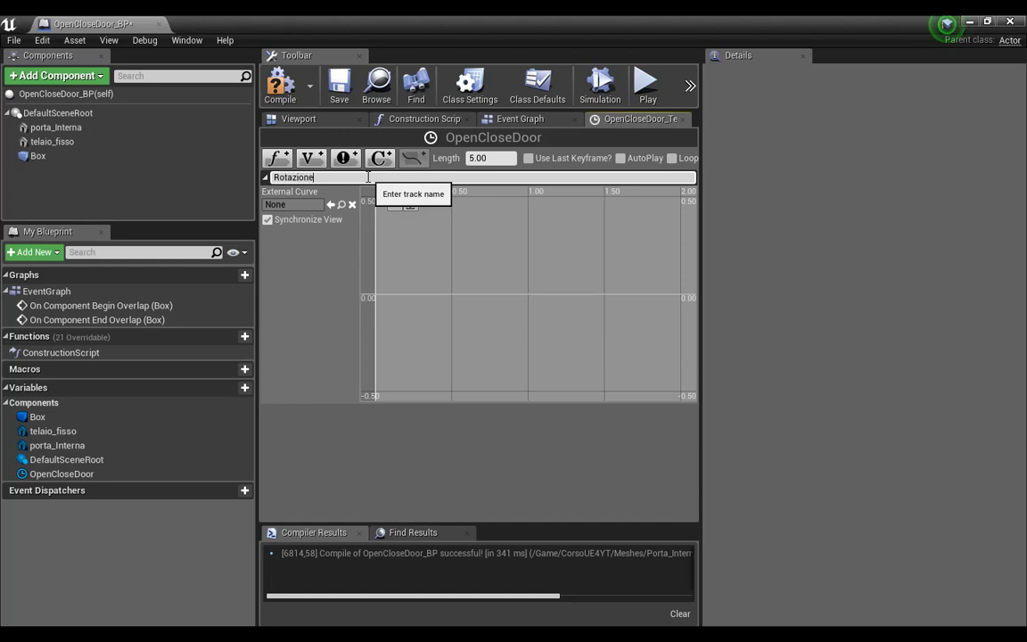
{"action": "type", "text": "a"}
{"action": "key", "text": "Return"}
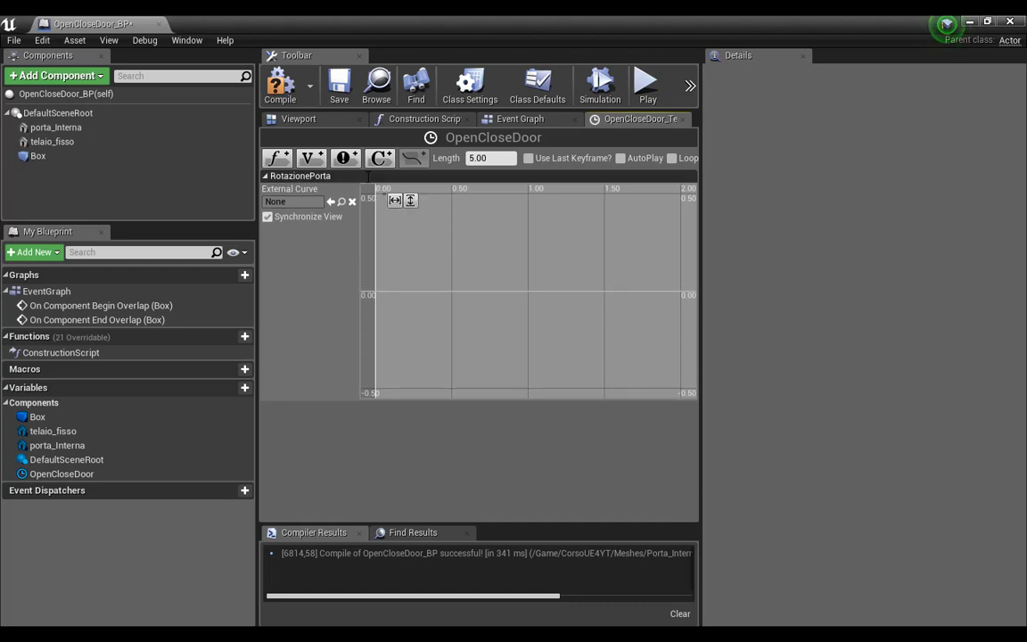
{"action": "left_click", "coordinate": [280, 85]}
{"action": "left_click", "coordinate": [520, 118]}
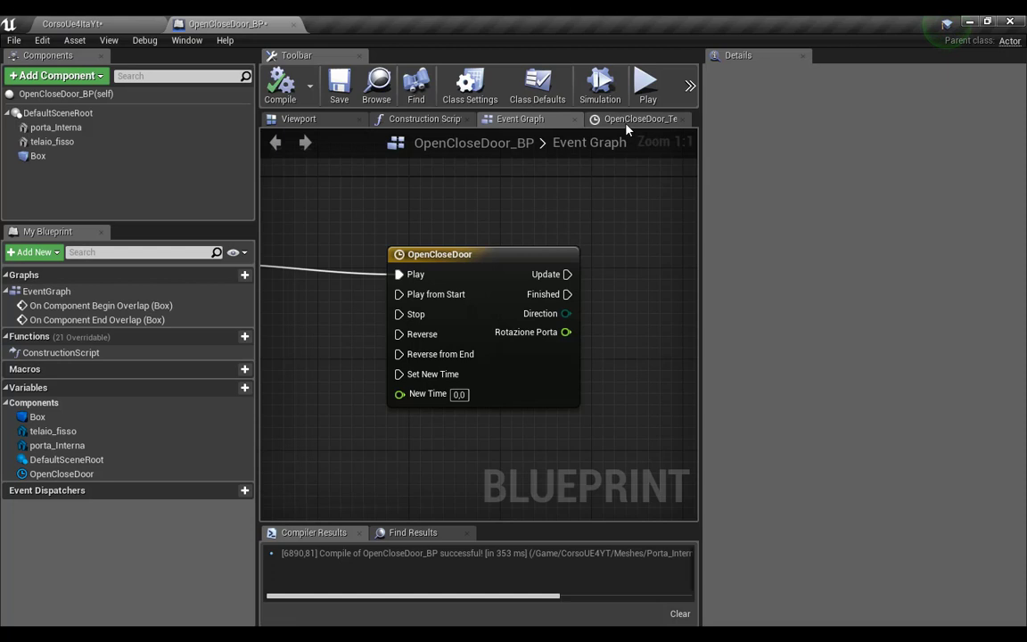
Inspect the porta_Interna door with the move tool in the Viewport, then reopen the OpenCloseDoor timeline
{"action": "left_click", "coordinate": [630, 120]}
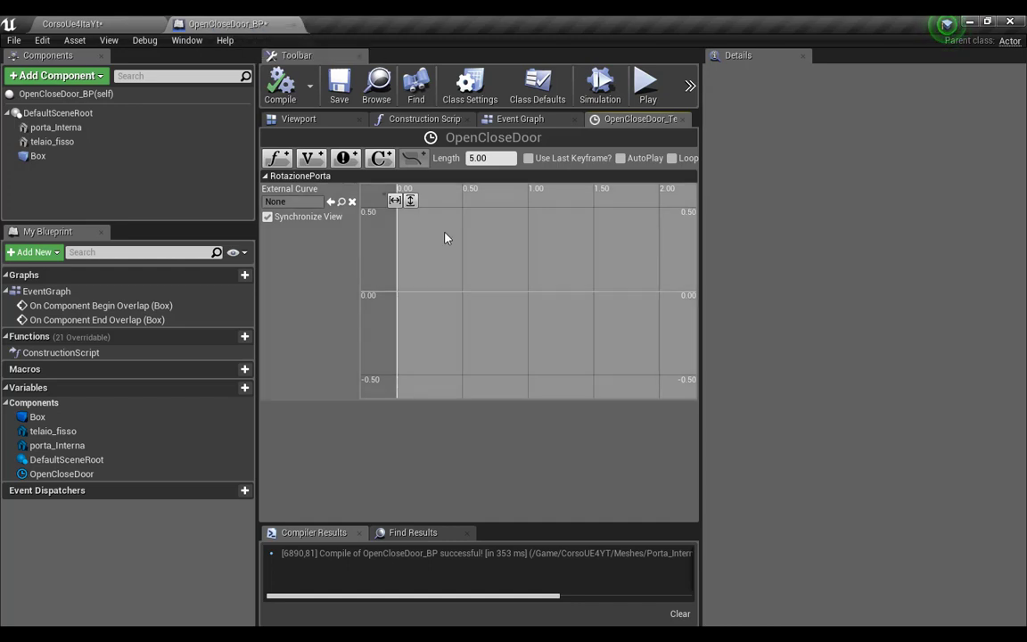
{"action": "left_click", "coordinate": [299, 119]}
{"action": "scroll", "coordinate": [449, 351], "scroll_direction": "up", "scroll_amount": 3}
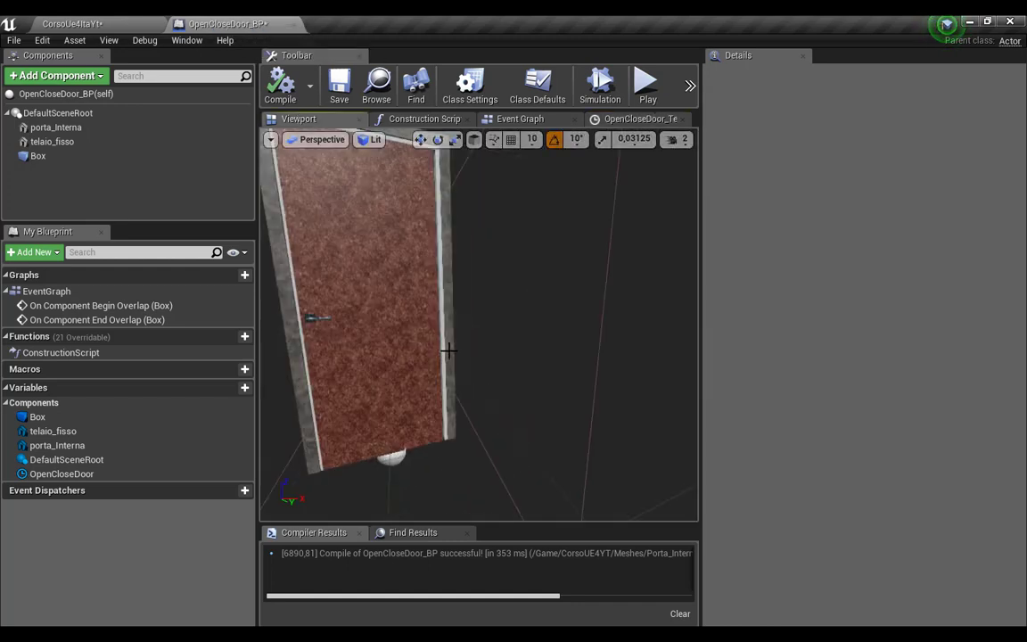
{"action": "left_click", "coordinate": [413, 348]}
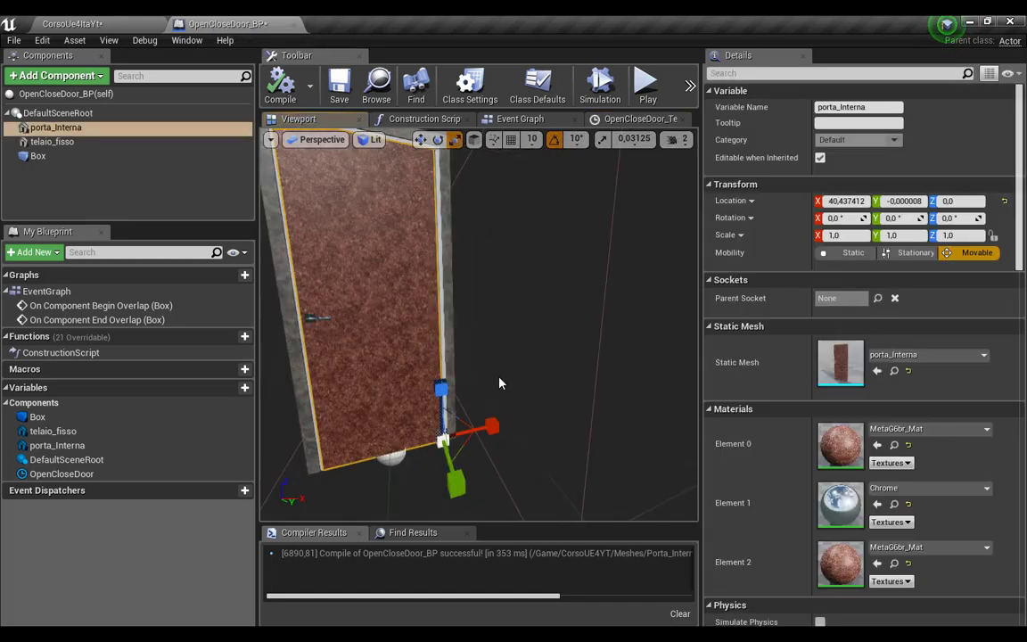
{"action": "left_click", "coordinate": [420, 139]}
{"action": "mouse_move", "coordinate": [482, 356]}
{"action": "left_mouse_down", "text": "alt"}
{"action": "mouse_move", "coordinate": [528, 392]}
{"action": "mouse_move", "coordinate": [506, 339]}
{"action": "left_mouse_up", "text": "alt"}
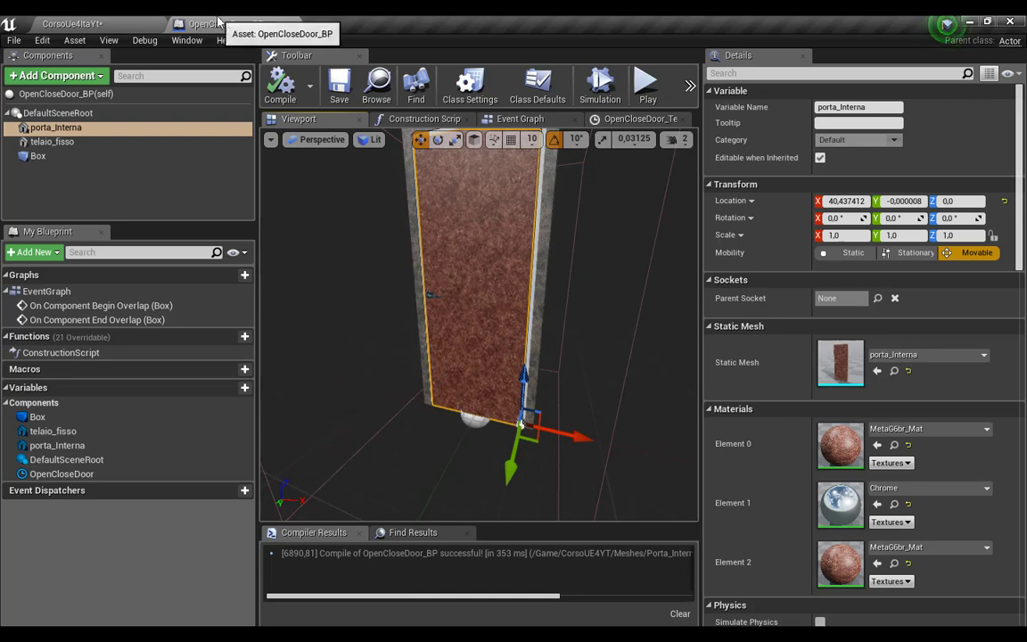
{"action": "left_click", "coordinate": [624, 120]}
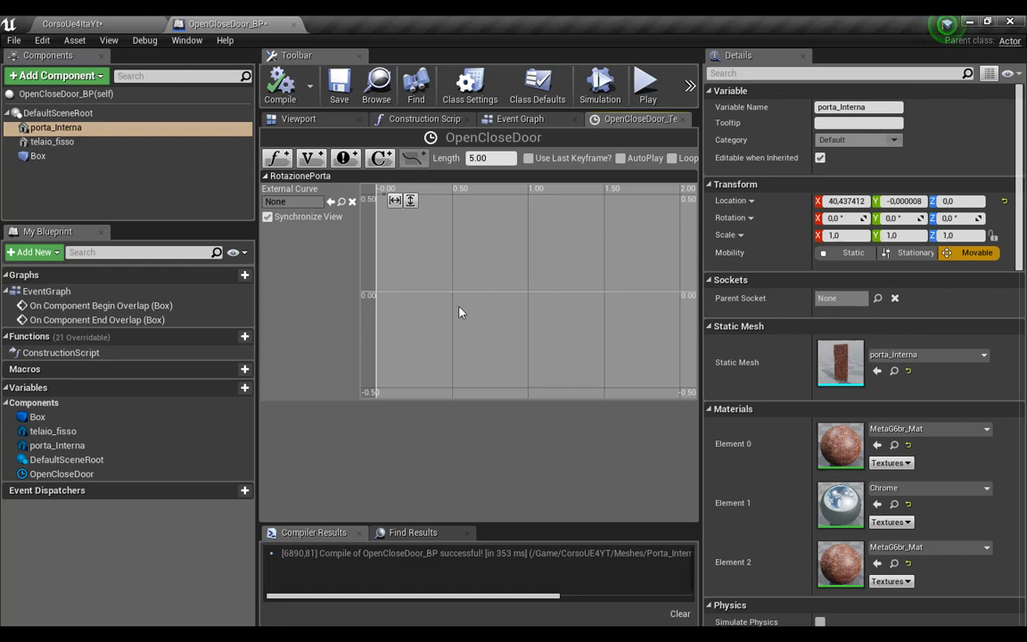
Add a key at time 0.52, value 0, on the RotazionePorta curve, then return to the 3D Viewport
{"action": "left_click", "coordinate": [454, 301], "text": "shift"}
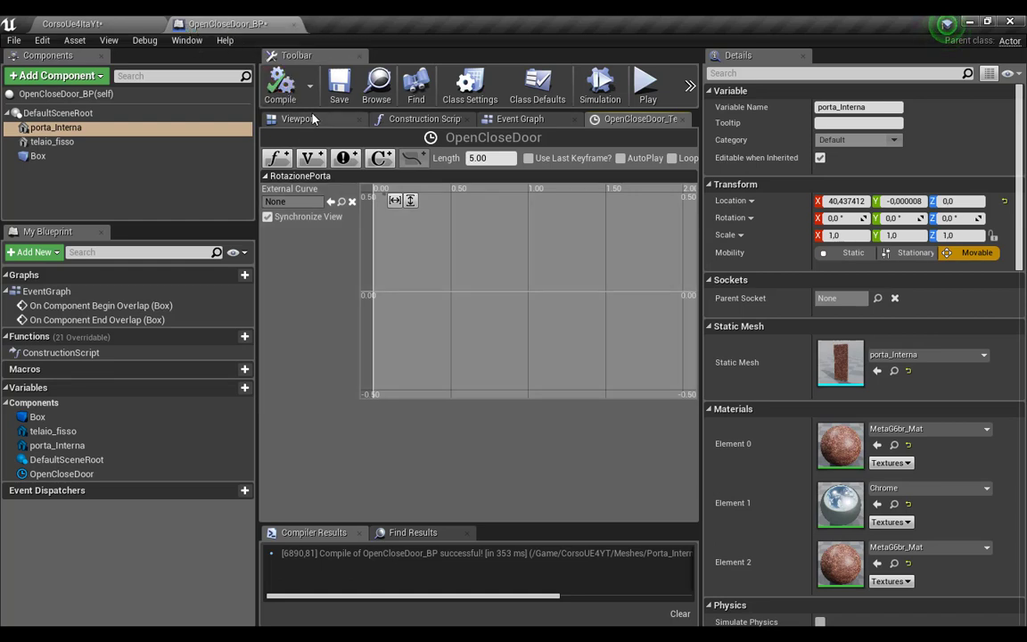
{"action": "left_click", "coordinate": [310, 122]}
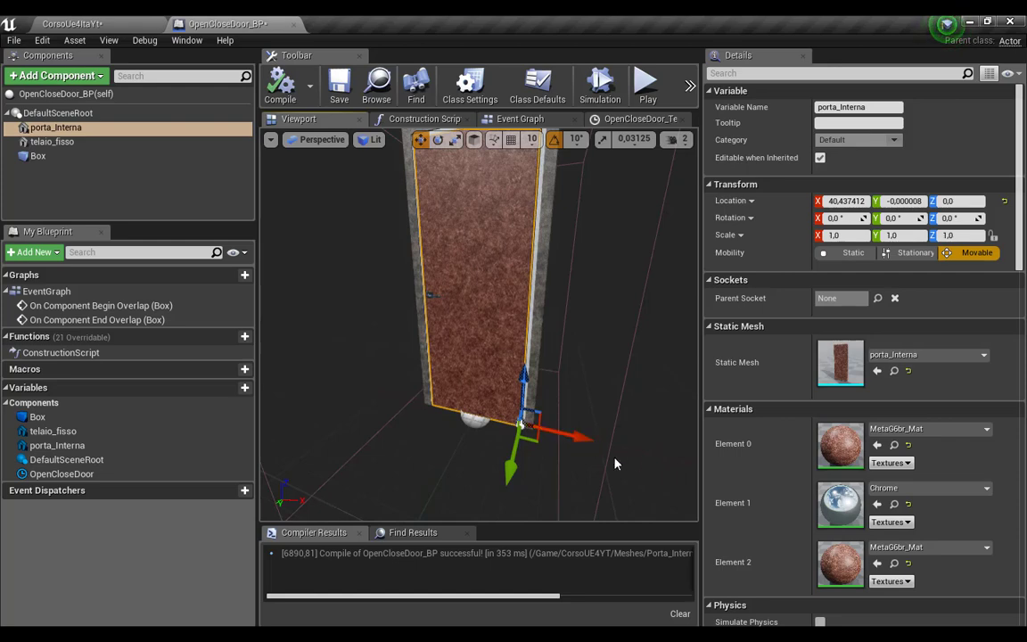
Rotate the porta_Interna door around its hinge to preview it swinging open 90 degrees
{"action": "left_click", "coordinate": [437, 140]}
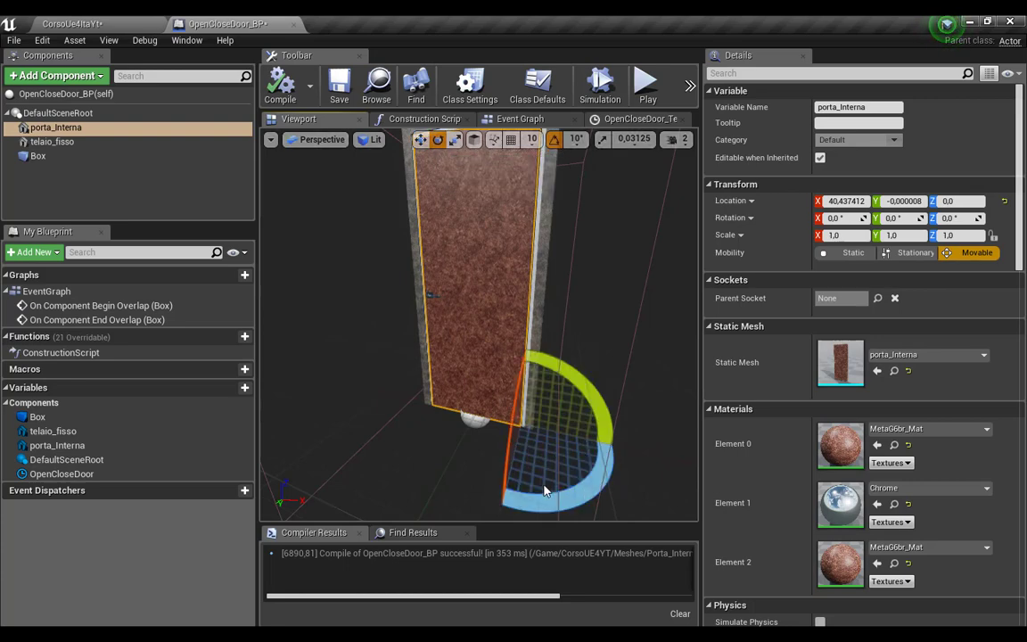
{"action": "left_click_drag", "start_coordinate": [578, 490], "coordinate": [578, 491]}
{"action": "mouse_move", "coordinate": [629, 453]}
{"action": "left_mouse_down"}
{"action": "mouse_move", "coordinate": [638, 492]}
{"action": "mouse_move", "coordinate": [629, 453]}
{"action": "mouse_move", "coordinate": [477, 504]}
{"action": "mouse_move", "coordinate": [498, 513]}
{"action": "mouse_move", "coordinate": [620, 448]}
{"action": "left_mouse_up"}
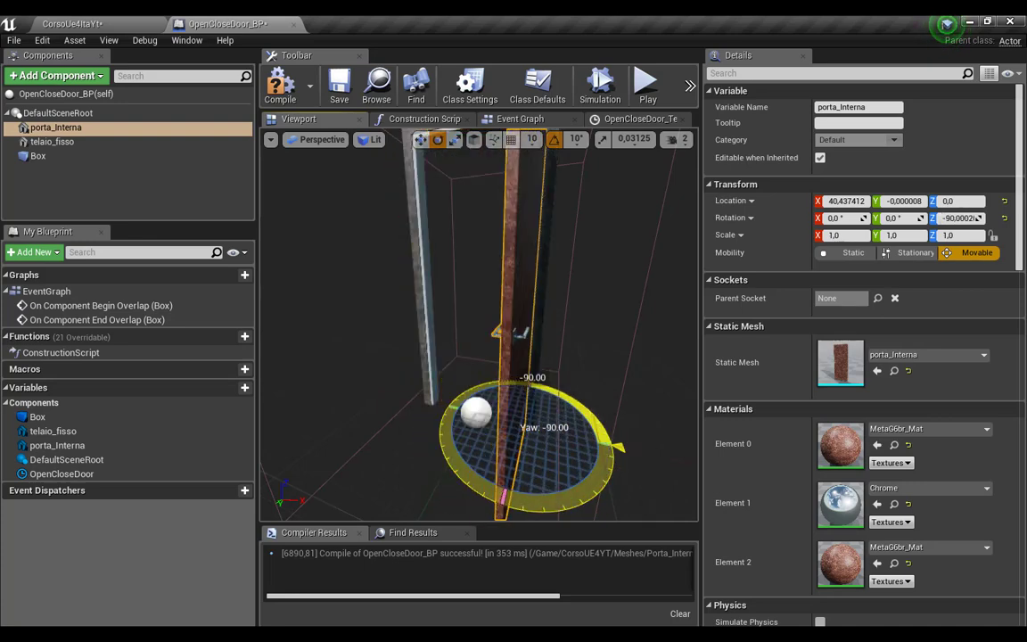
{"action": "mouse_move", "coordinate": [619, 448]}
{"action": "left_mouse_down"}
{"action": "mouse_move", "coordinate": [624, 460]}
{"action": "mouse_move", "coordinate": [614, 446]}
{"action": "left_mouse_up"}
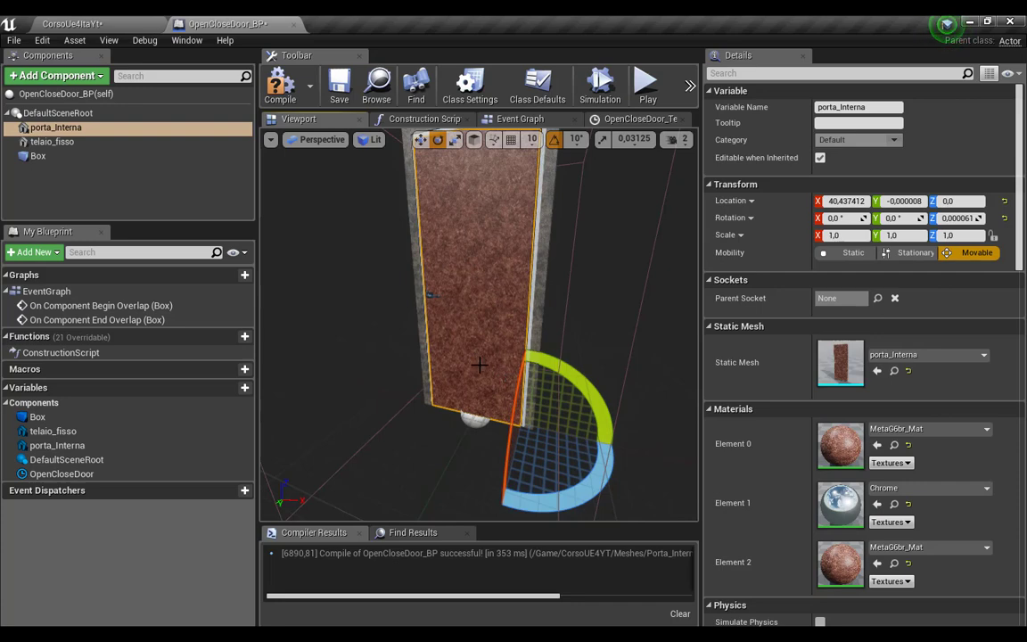
Recompile the blueprint, orbit to face the door, and keep 10° rotation snapping on
{"action": "left_click", "coordinate": [279, 86]}
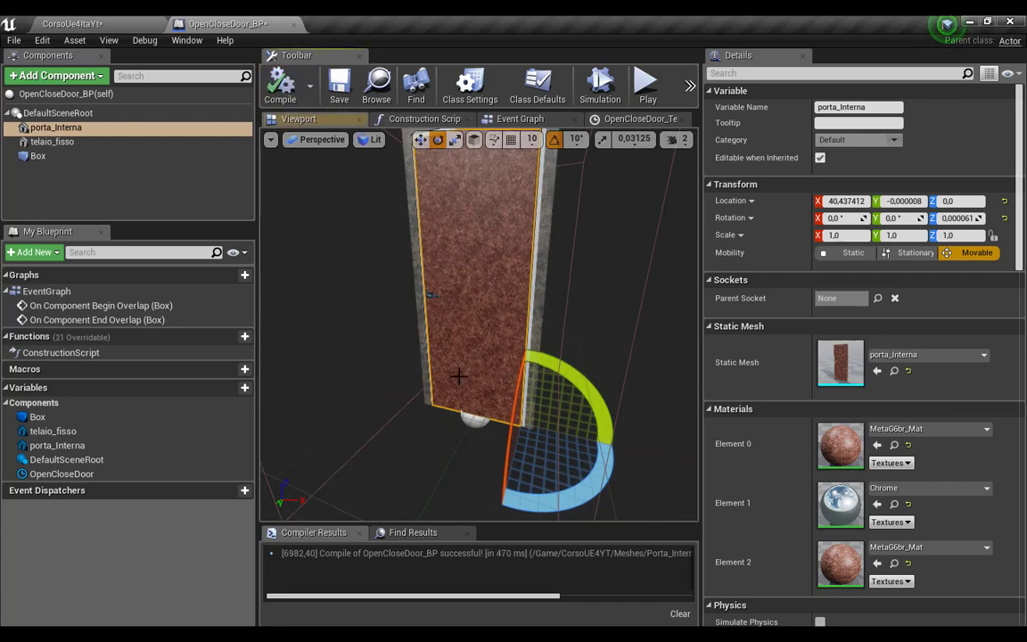
{"action": "scroll", "coordinate": [450, 381], "scroll_direction": "down", "scroll_amount": 3}
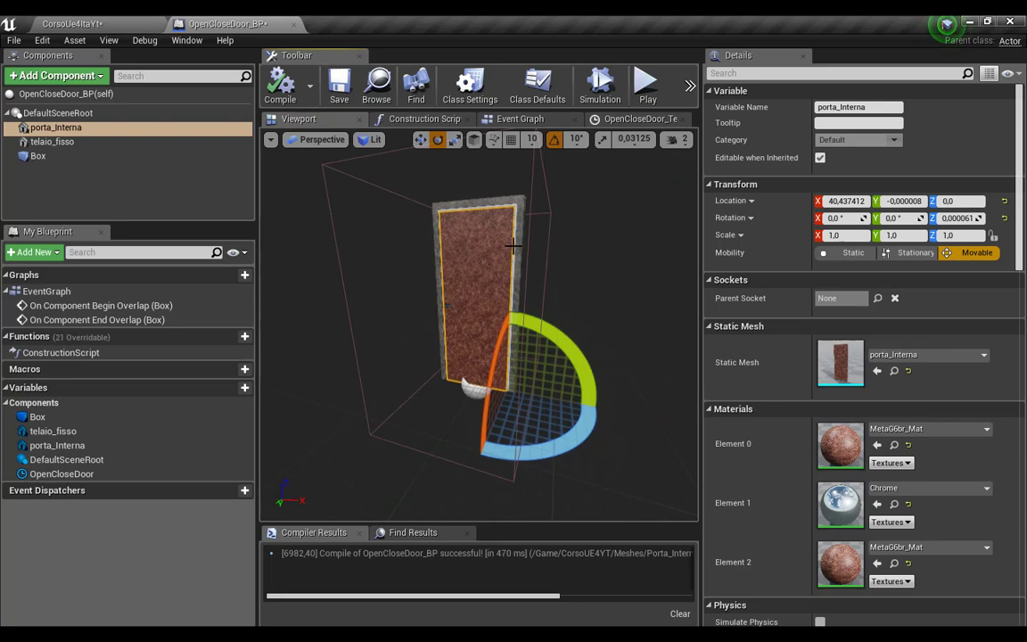
{"action": "scroll", "coordinate": [482, 328], "scroll_direction": "up", "scroll_amount": 3}
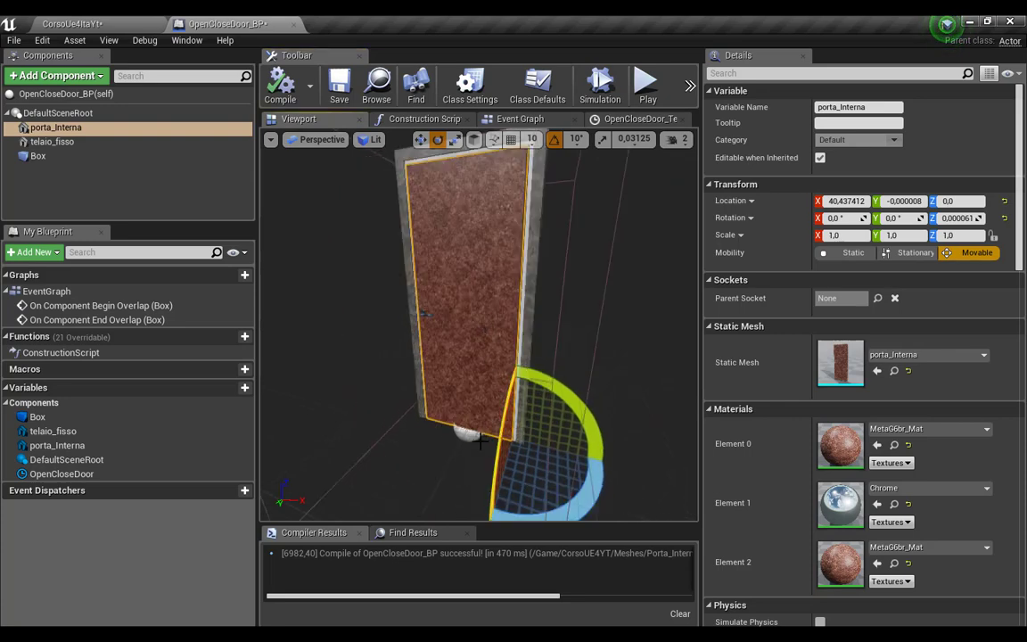
{"action": "scroll", "coordinate": [427, 393], "scroll_direction": "down", "scroll_amount": 3}
{"action": "scroll", "coordinate": [437, 201], "scroll_direction": "up", "scroll_amount": 3}
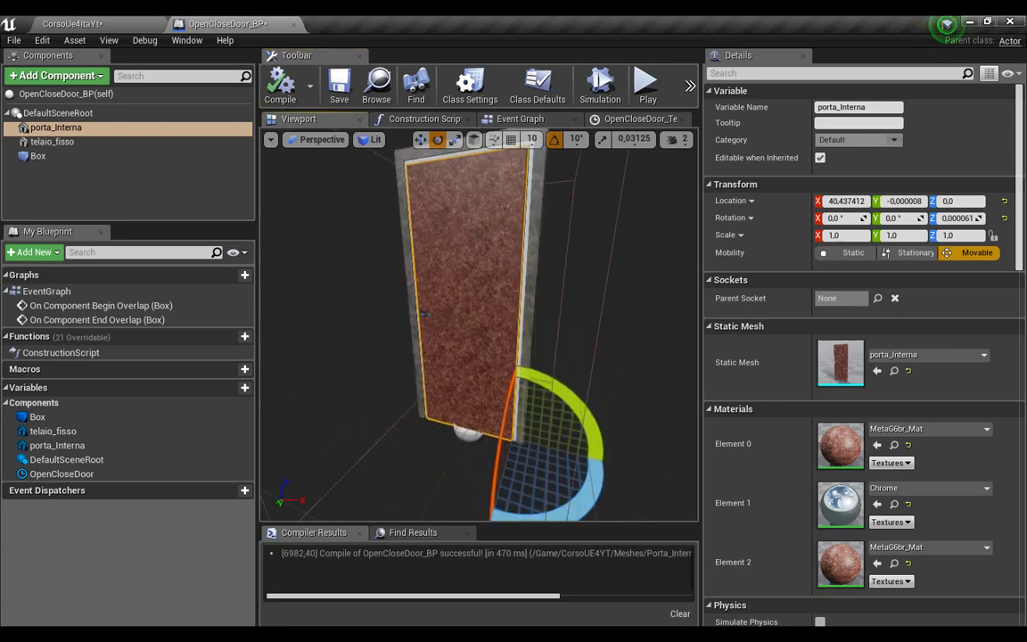
{"action": "left_click_drag", "start_coordinate": [482, 213], "coordinate": [468, 383]}
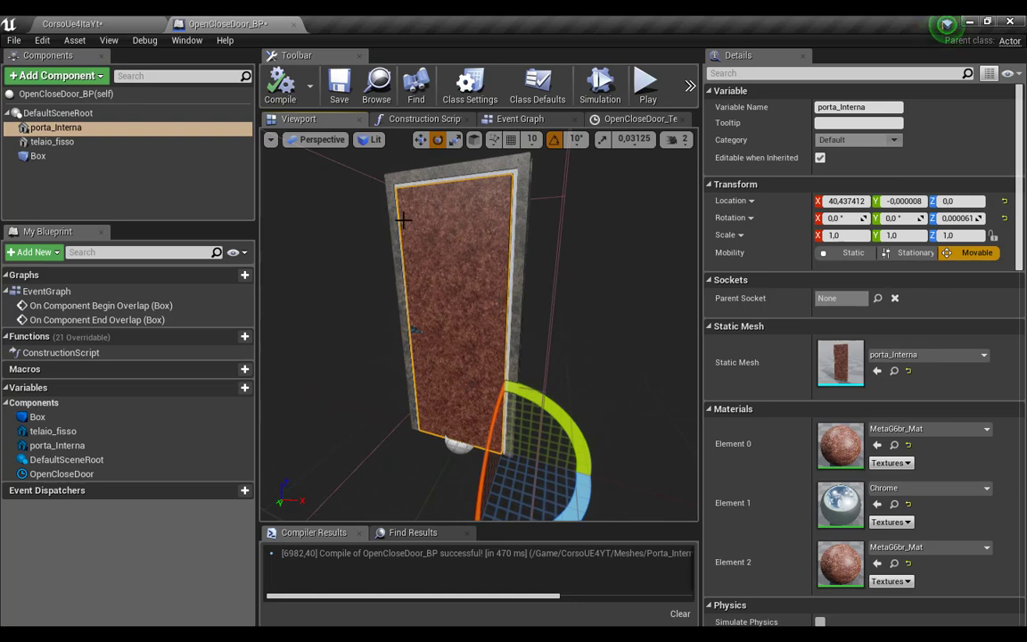
{"action": "left_click", "coordinate": [554, 138]}
Add a first RotazionePorta key at time 0, value 0, and set the timeline length to 1.50
{"action": "left_click", "coordinate": [556, 119]}
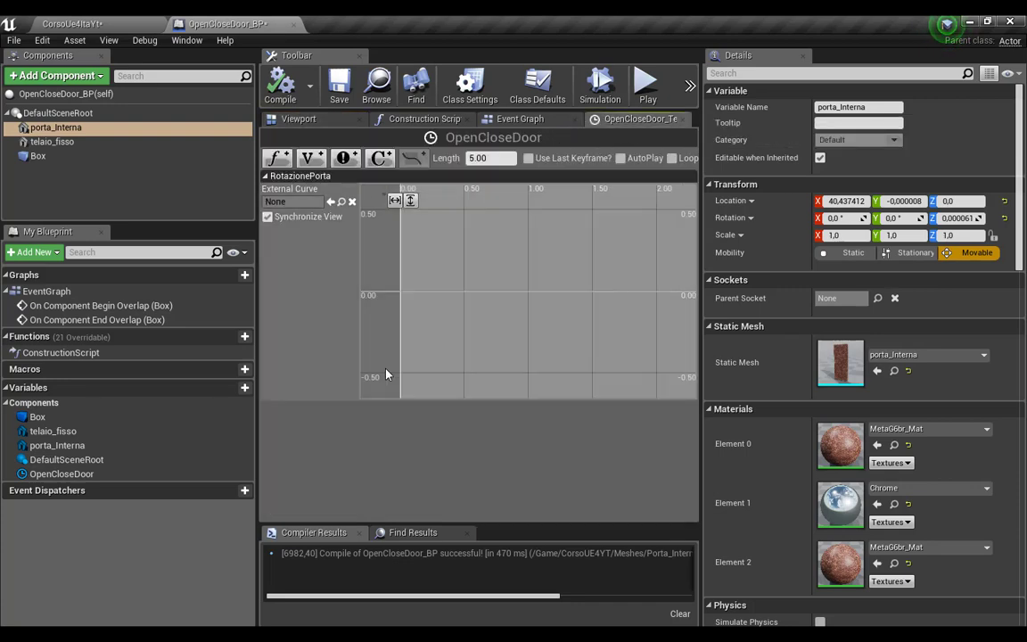
{"action": "right_click", "coordinate": [374, 297]}
{"action": "left_click", "coordinate": [419, 305]}
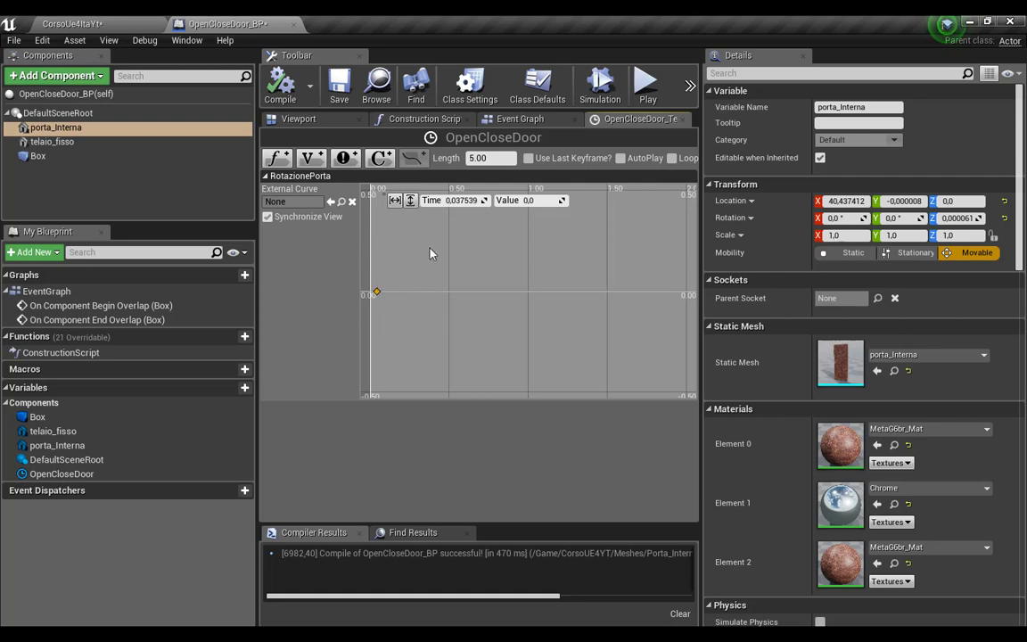
{"action": "left_click", "coordinate": [462, 200]}
{"action": "type", "text": "0"}
{"action": "key", "text": "Return"}
{"action": "key", "text": "Tab"}
{"action": "left_click", "coordinate": [488, 160]}
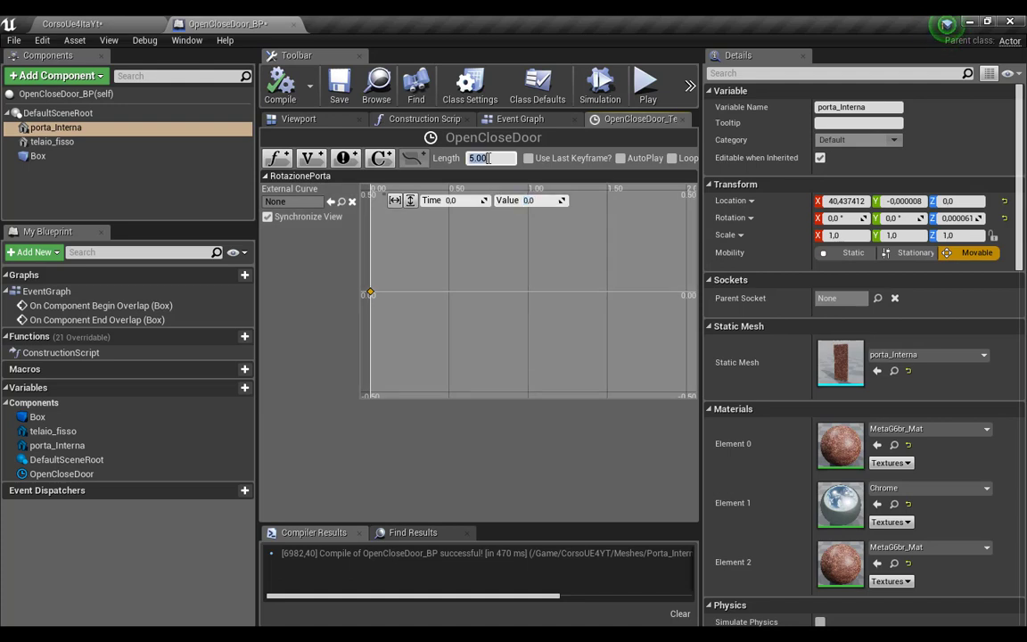
{"action": "type", "text": "1.5"}
{"action": "key", "text": "Return"}
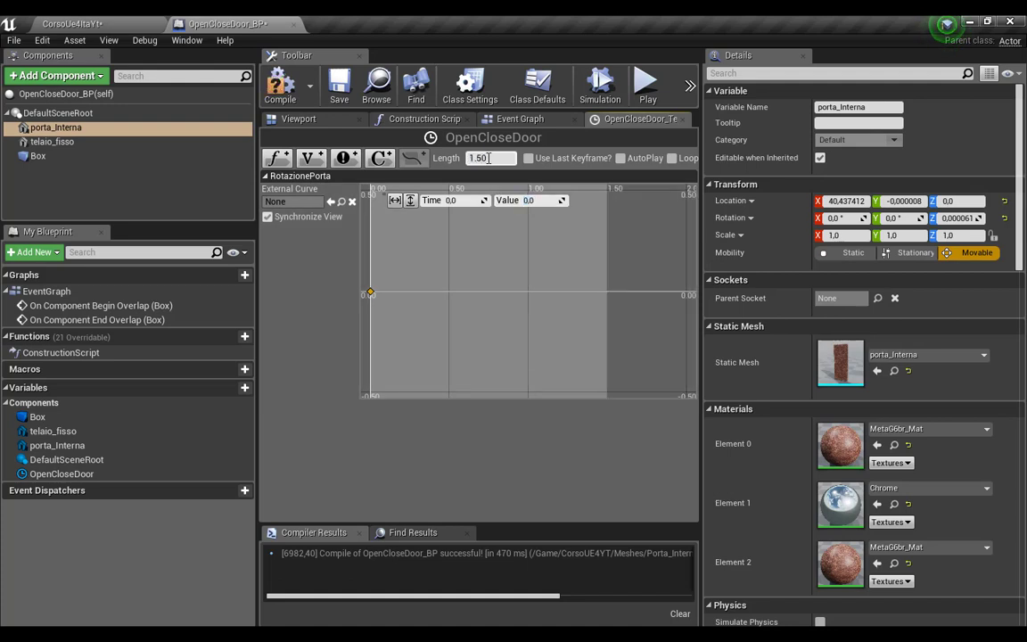
Add a second key at time 1 with value -90, then fit the curve vertically
{"action": "right_click", "coordinate": [532, 296]}
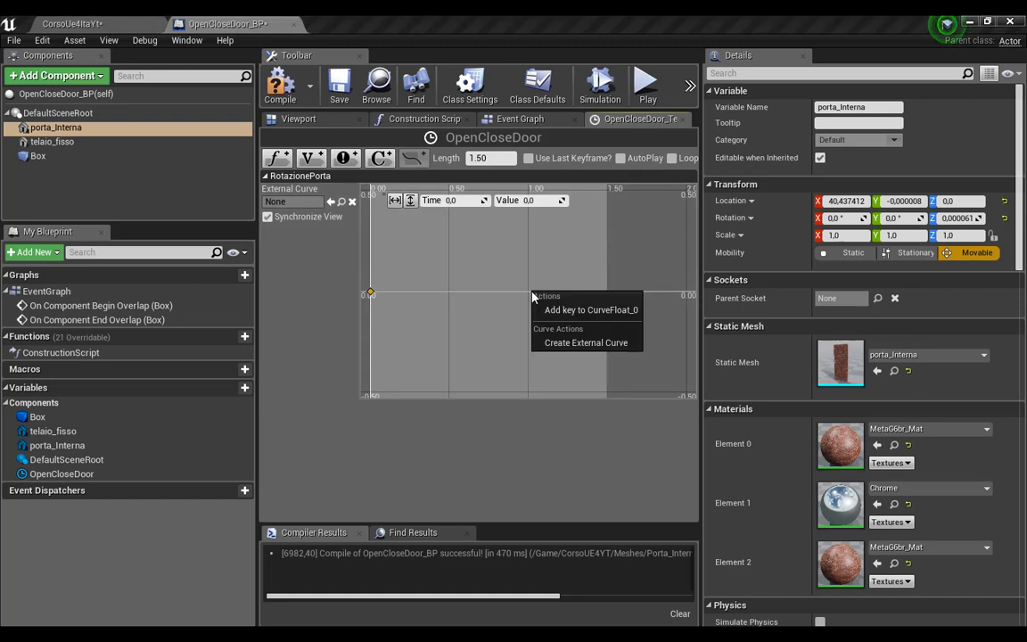
{"action": "left_click", "coordinate": [571, 306]}
{"action": "mouse_move", "coordinate": [534, 299]}
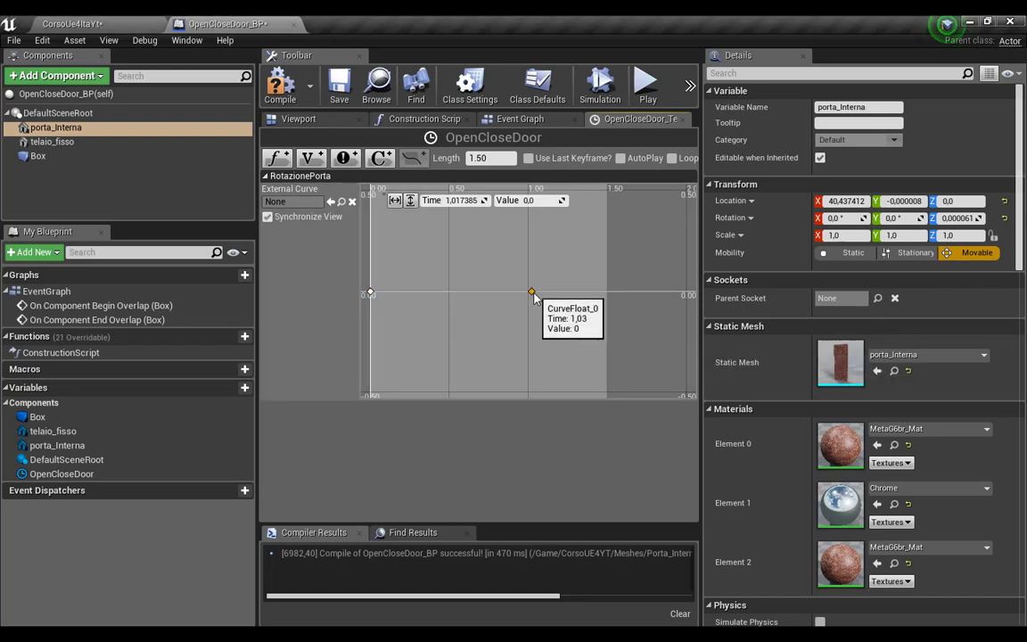
{"action": "left_click", "coordinate": [464, 200]}
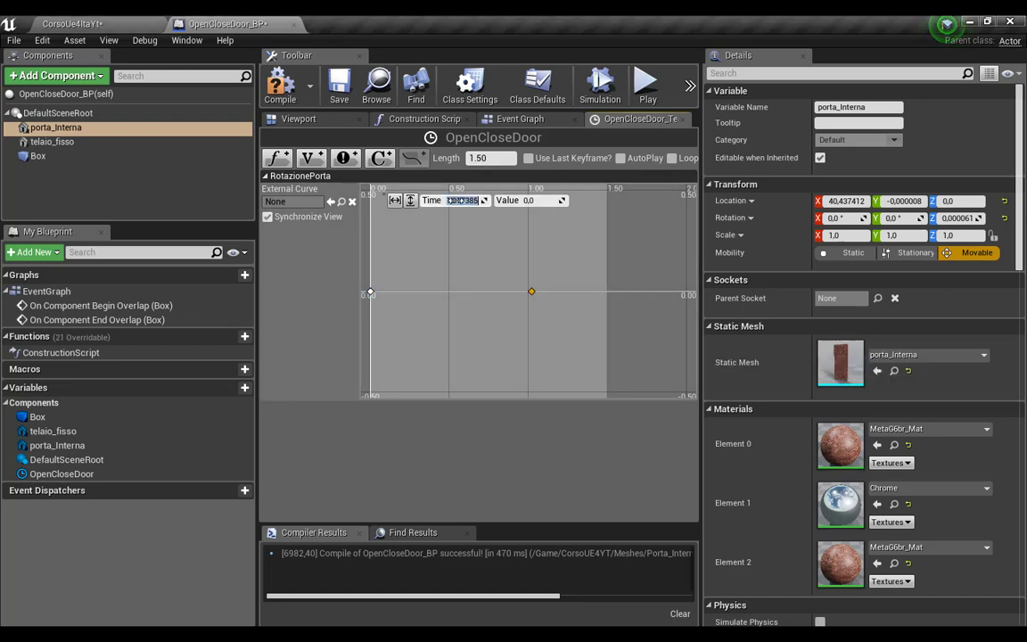
{"action": "type", "text": "1"}
{"action": "key", "text": "Return"}
{"action": "left_click", "coordinate": [536, 199]}
{"action": "type", "text": "-90"}
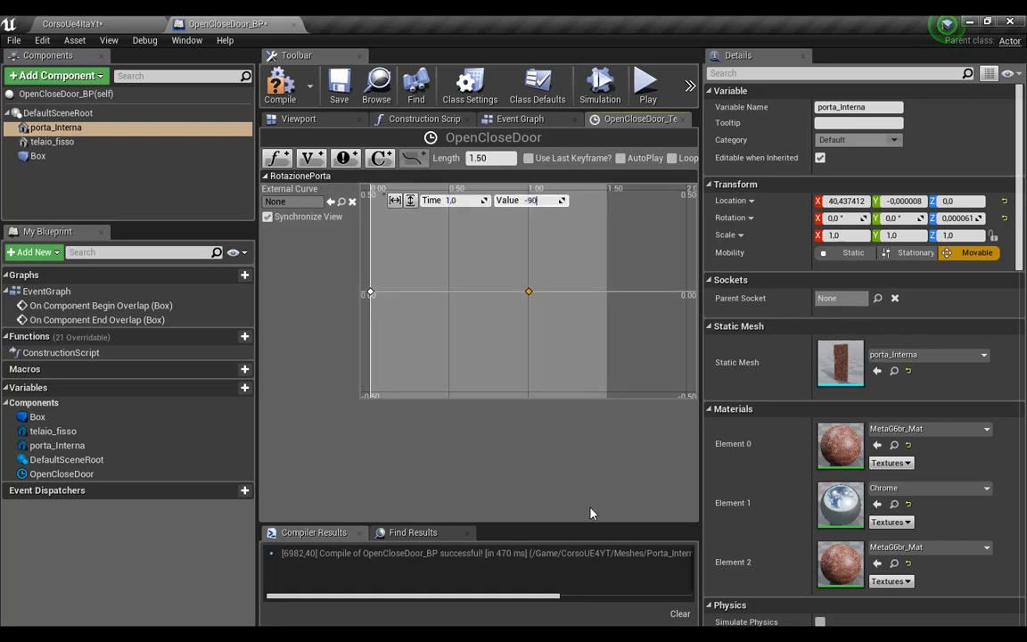
{"action": "key", "text": "Return"}
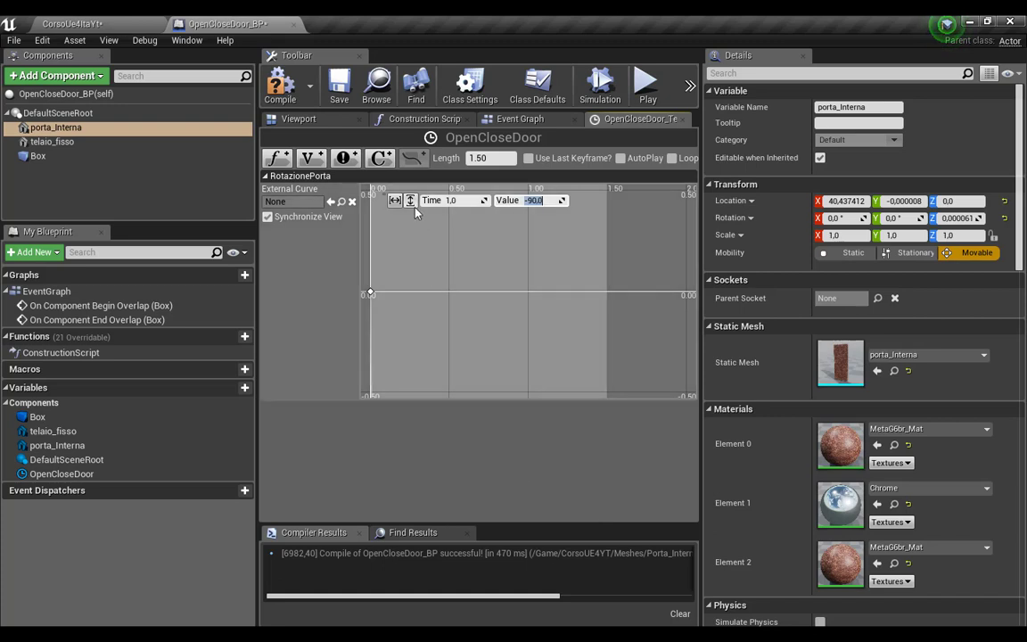
{"action": "left_click", "coordinate": [410, 200]}
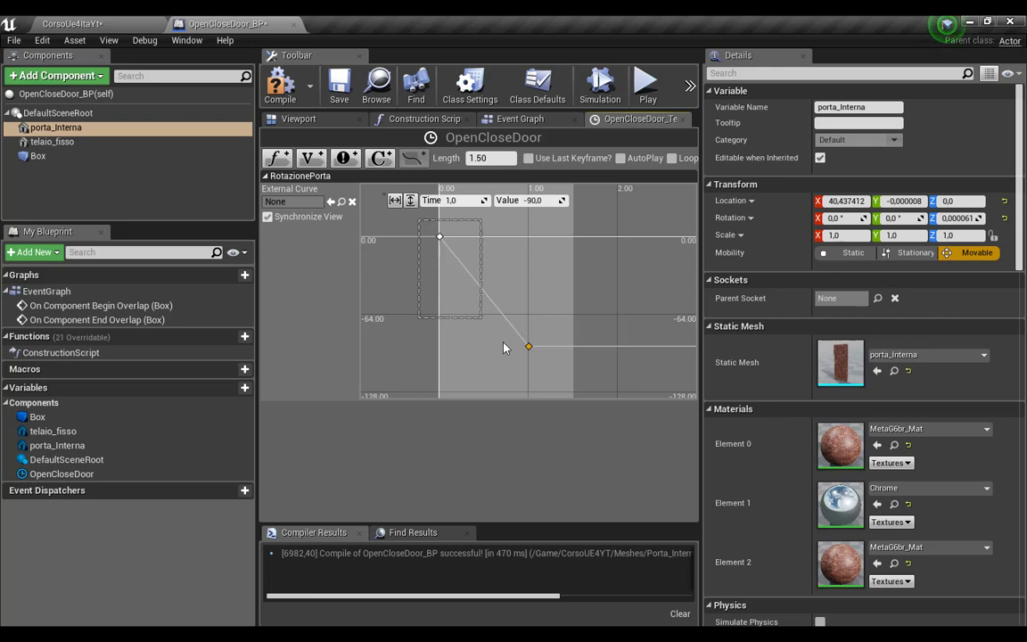
Set both RotazionePorta keys to Auto interpolation, compile, and return to the Event Graph
{"action": "left_click_drag", "start_coordinate": [504, 348], "coordinate": [535, 353]}
{"action": "right_click", "coordinate": [440, 236]}
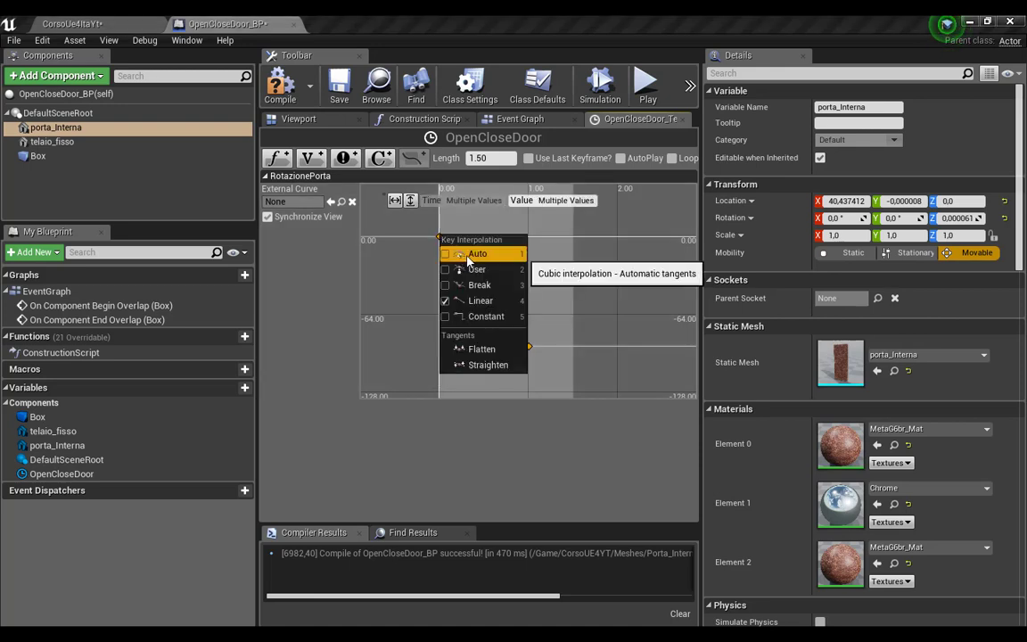
{"action": "left_click", "coordinate": [455, 364]}
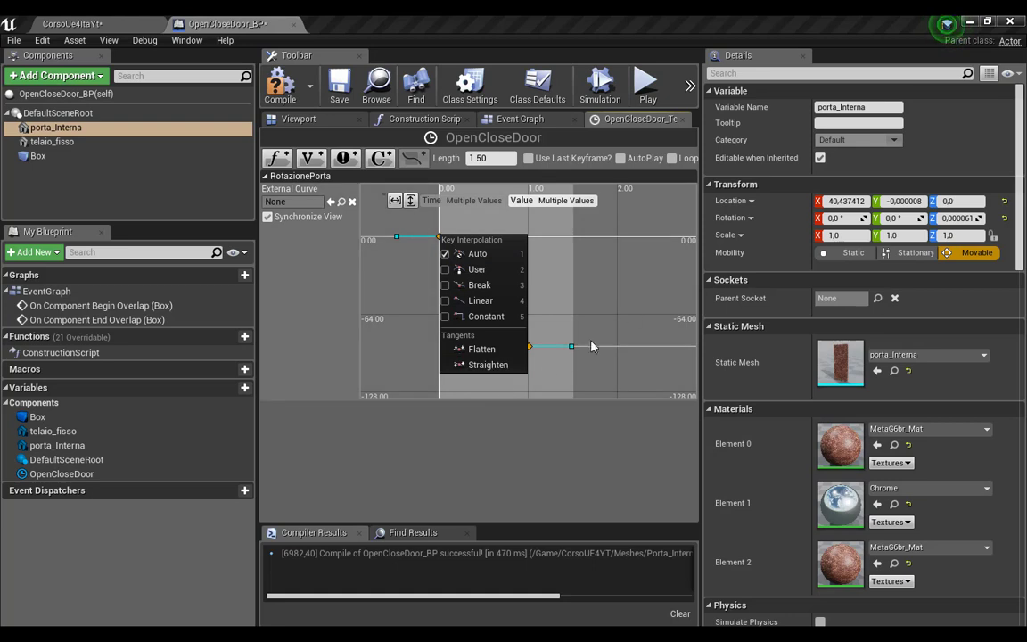
{"action": "left_click", "coordinate": [530, 347]}
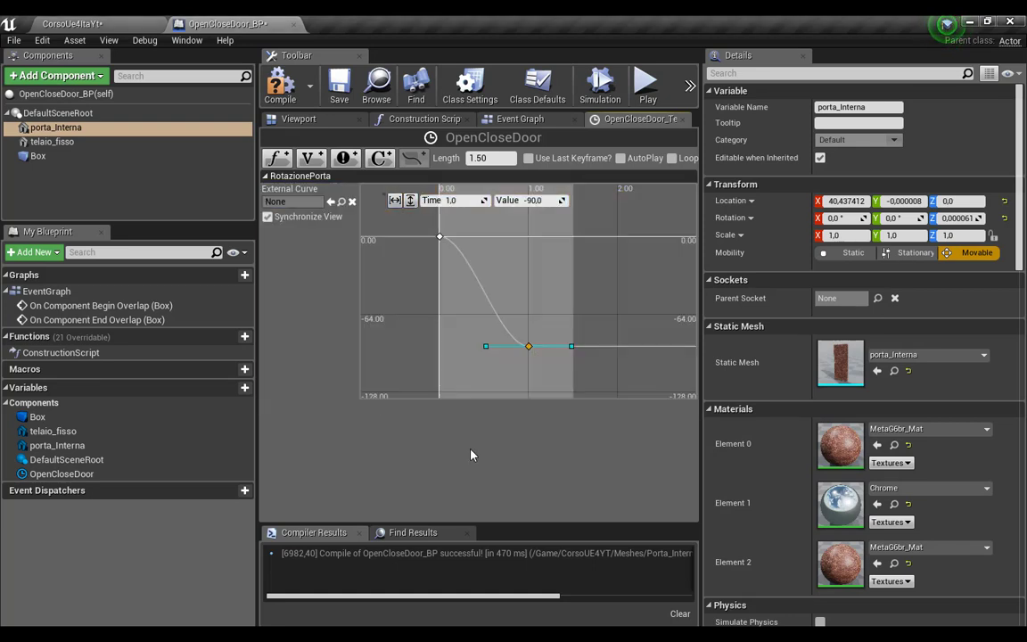
{"action": "left_click", "coordinate": [280, 89]}
{"action": "left_click", "coordinate": [382, 327]}
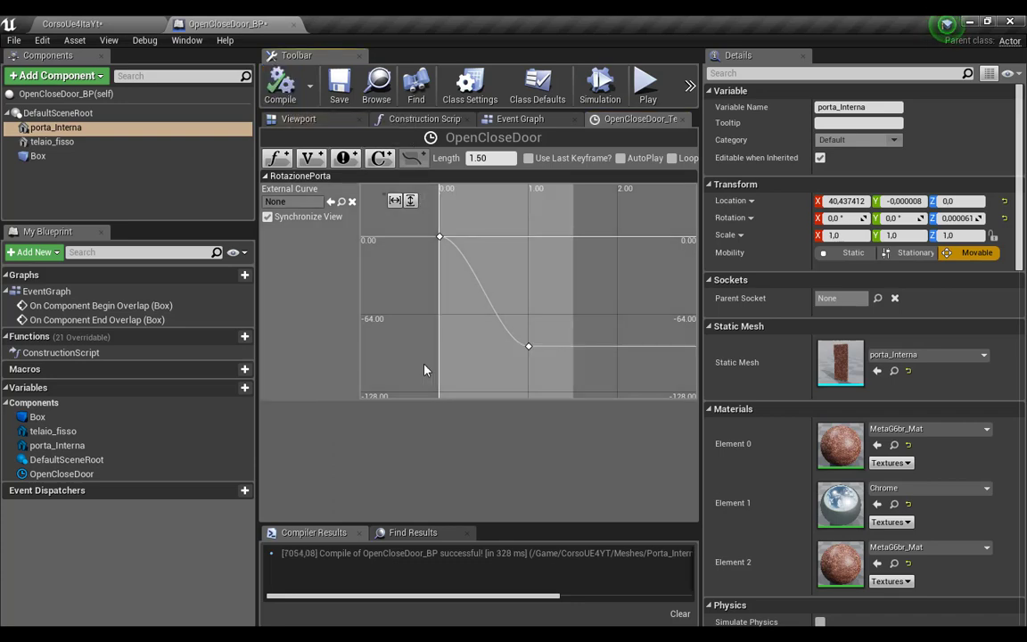
{"action": "left_click", "coordinate": [522, 122]}
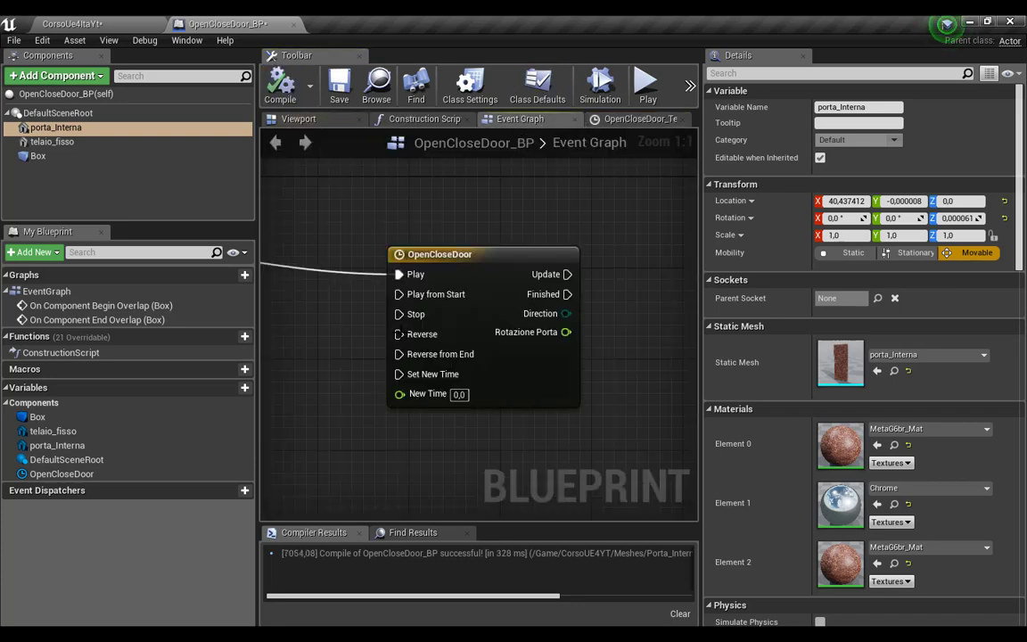
Add a Make Rotator node from the timeline's Rotazione Porta output via 'makero'
{"action": "scroll", "coordinate": [385, 332], "scroll_direction": "down", "scroll_amount": 5}
{"action": "scroll", "coordinate": [523, 350], "scroll_direction": "up", "scroll_amount": 2}
{"action": "scroll", "coordinate": [518, 339], "scroll_direction": "up", "scroll_amount": 2}
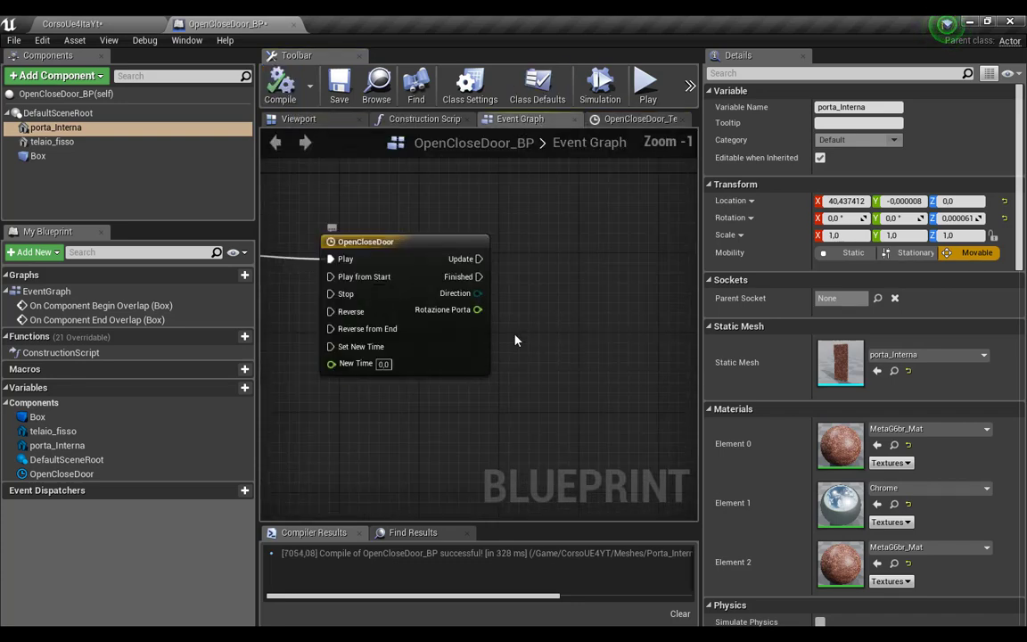
{"action": "scroll", "coordinate": [470, 300], "scroll_direction": "up", "scroll_amount": 1}
{"action": "left_click_drag", "start_coordinate": [470, 305], "coordinate": [554, 378]}
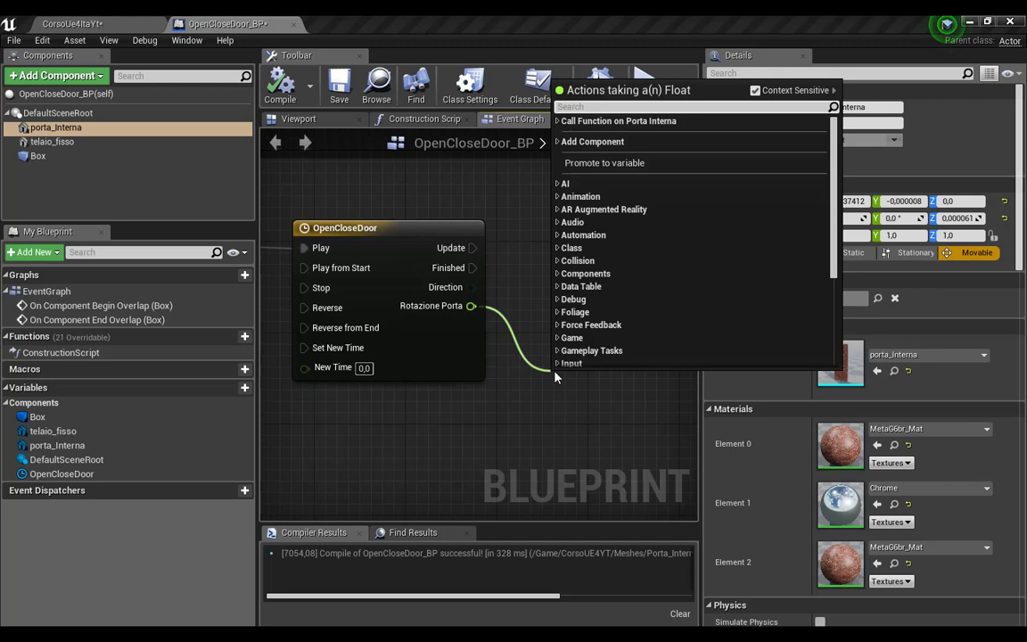
{"action": "type", "text": "make"}
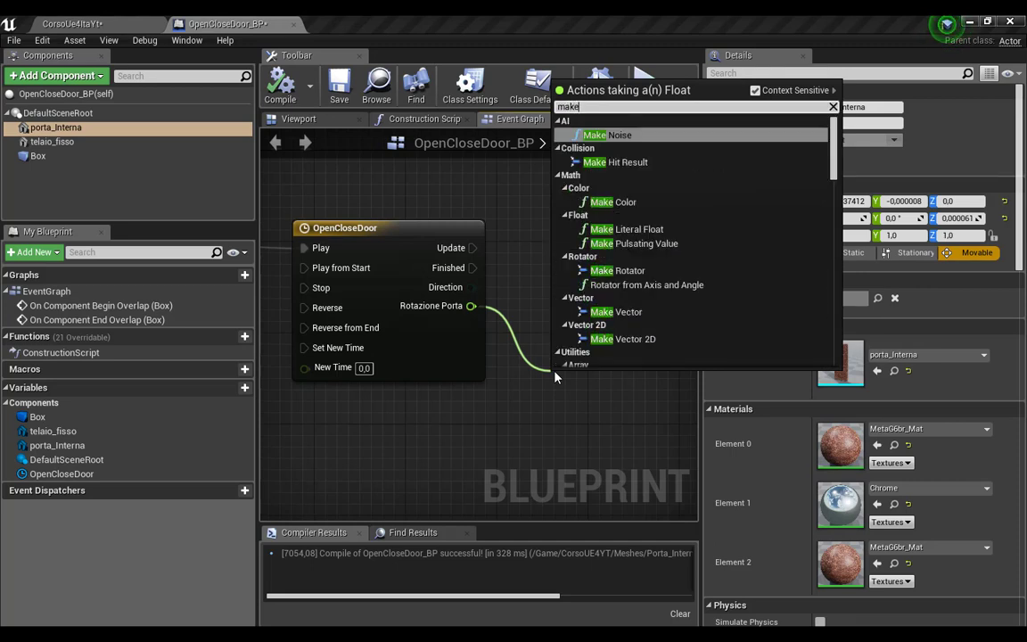
{"action": "type", "text": "rot"}
{"action": "key", "text": "Return"}
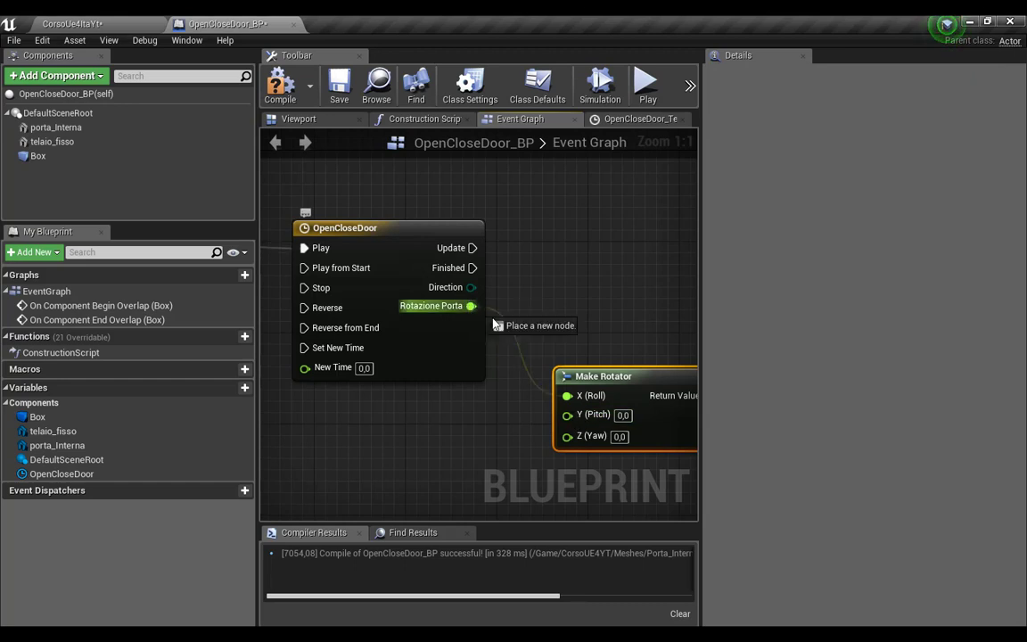
Connect Rotazione Porta to the Z (Yaw) input, remove its Roll link, and nudge the node down
{"action": "left_click_drag", "start_coordinate": [469, 310], "coordinate": [567, 436]}
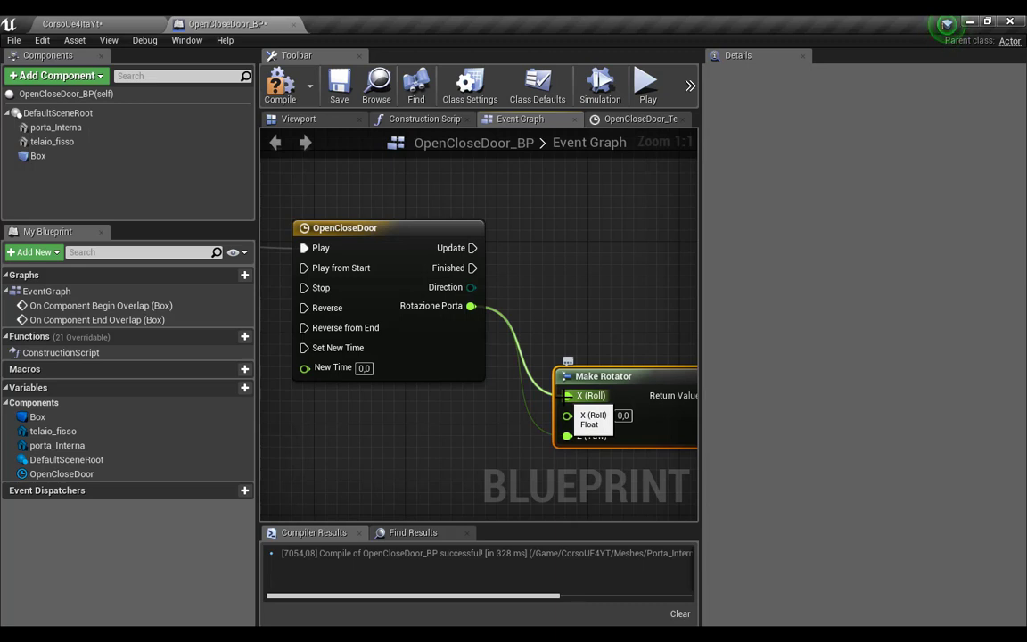
{"action": "left_click", "coordinate": [567, 396], "text": "alt"}
{"action": "scroll", "coordinate": [483, 272], "scroll_direction": "down", "scroll_amount": 1}
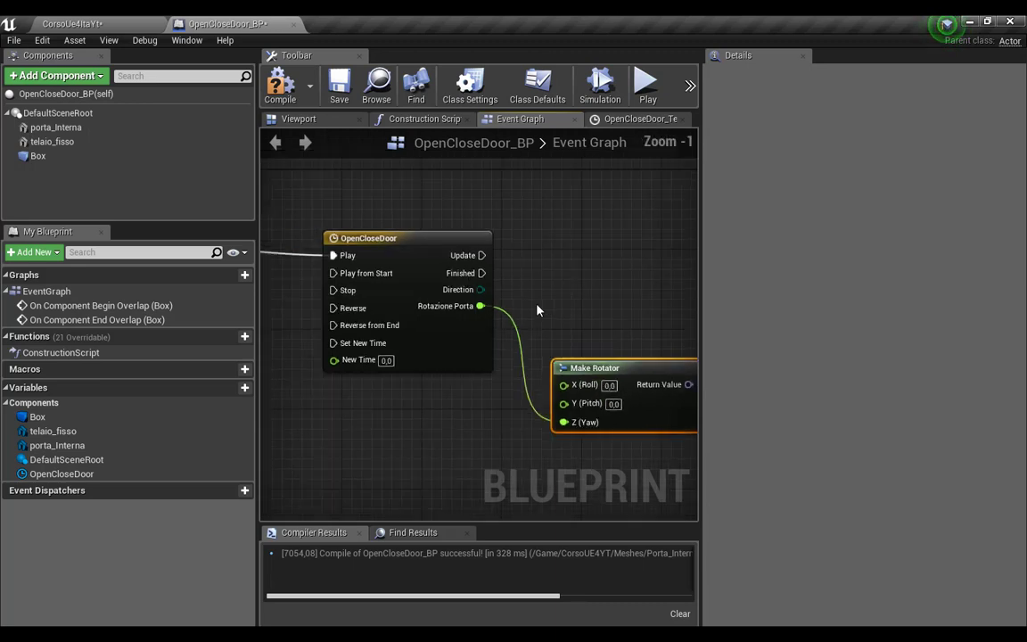
{"action": "scroll", "coordinate": [488, 283], "scroll_direction": "up", "scroll_amount": 1}
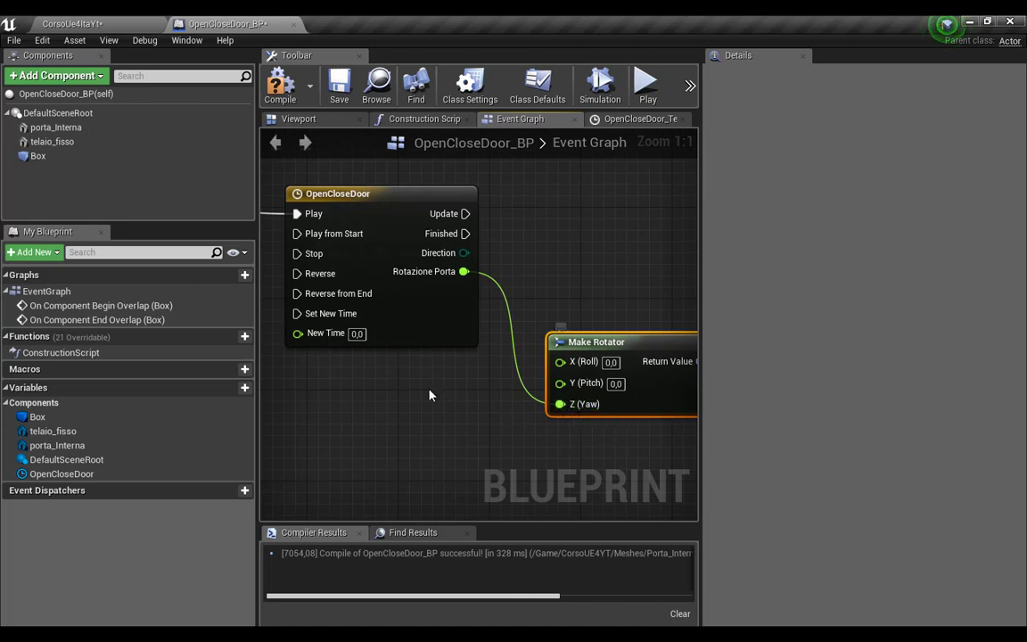
{"action": "scroll", "coordinate": [429, 394], "scroll_direction": "down", "scroll_amount": 4}
{"action": "left_click_drag", "start_coordinate": [533, 370], "coordinate": [533, 387]}
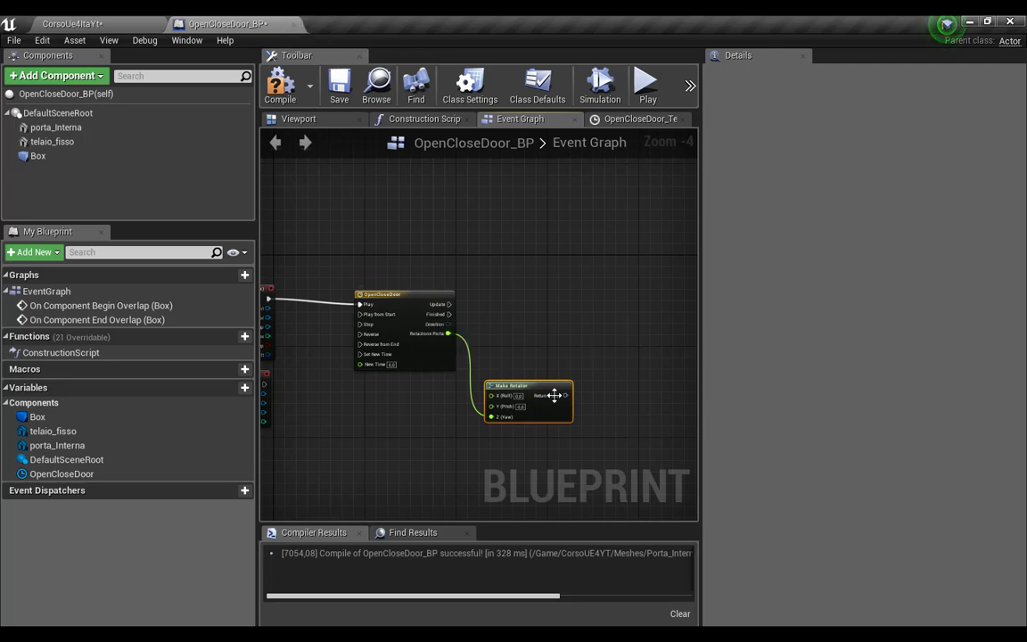
{"action": "scroll", "coordinate": [553, 394], "scroll_direction": "up", "scroll_amount": 3}
Add SetRelativeRotation (porta_Interna) from Make Rotator's Return Value by searching 'setrelative'
{"action": "left_click_drag", "start_coordinate": [535, 392], "coordinate": [590, 291]}
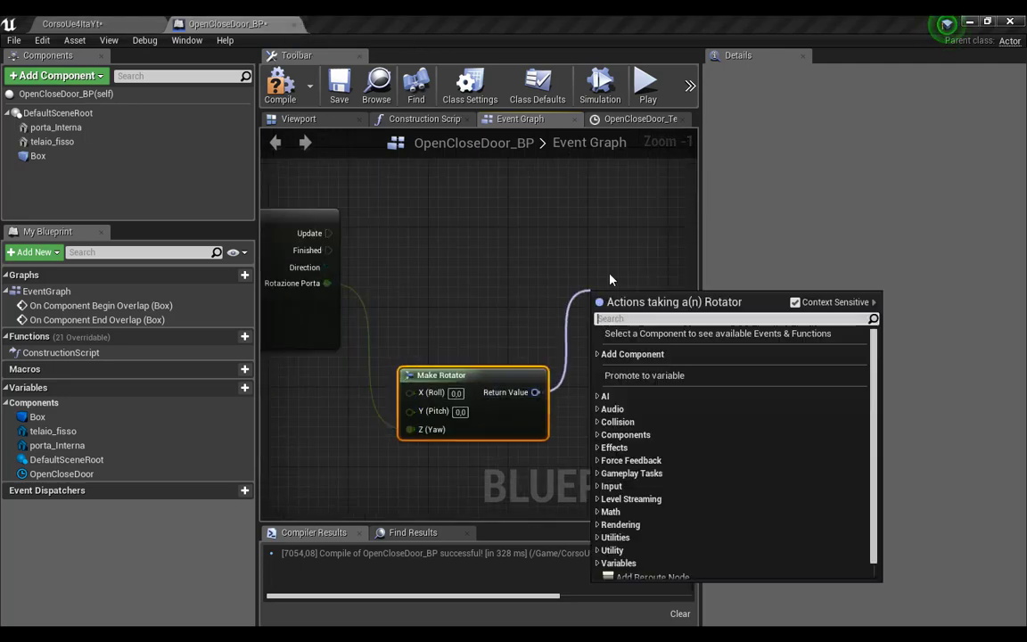
{"action": "type", "text": "setrela"}
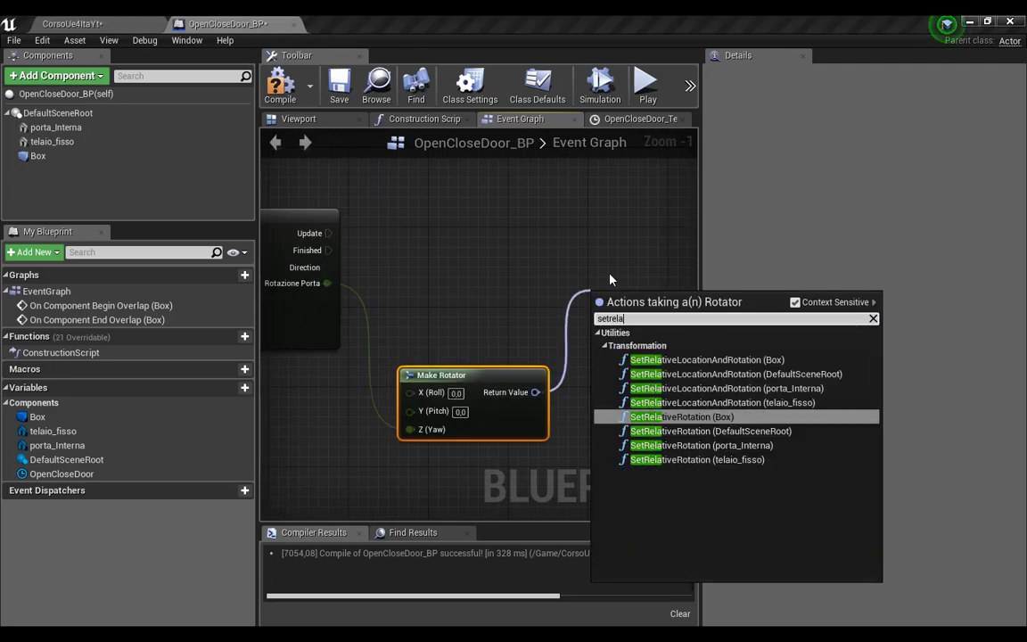
{"action": "type", "text": "tive"}
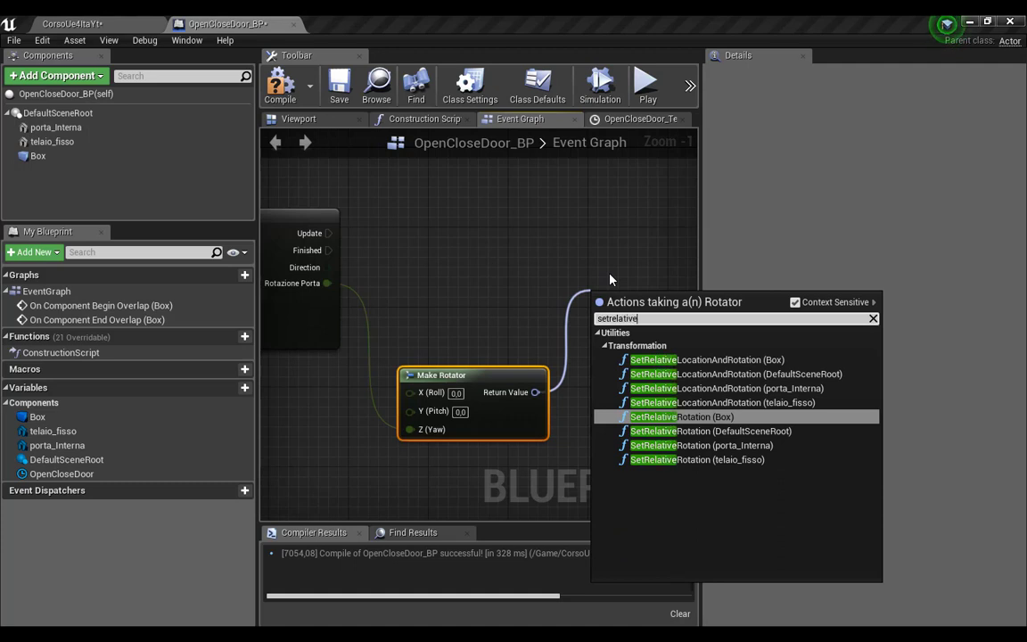
{"action": "key", "text": "Up"}
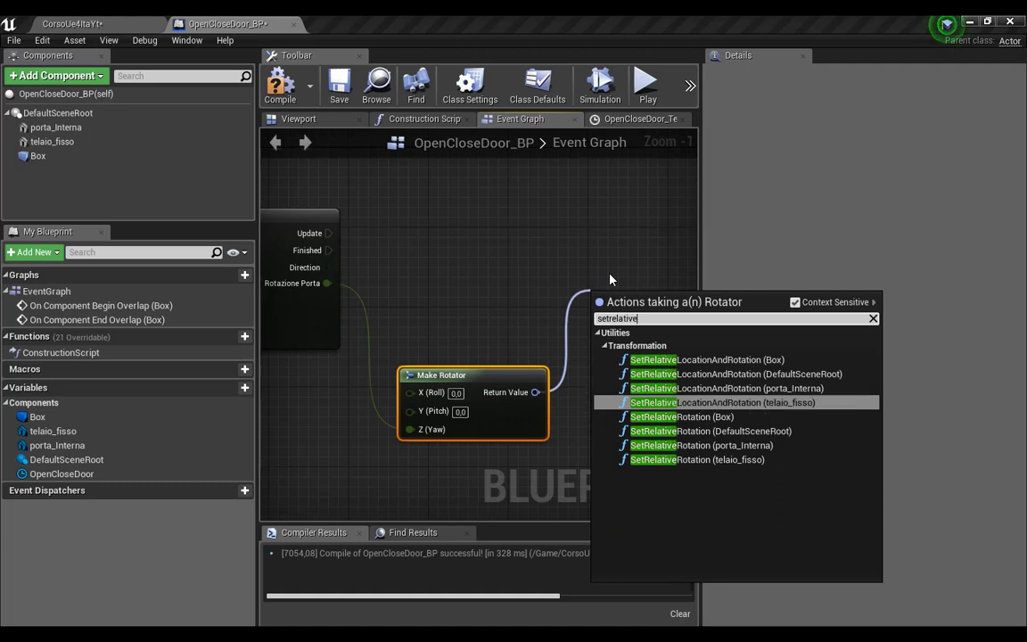
{"action": "key", "text": "Up"}
{"action": "key", "text": "Down"}
{"action": "key", "text": "Down"}
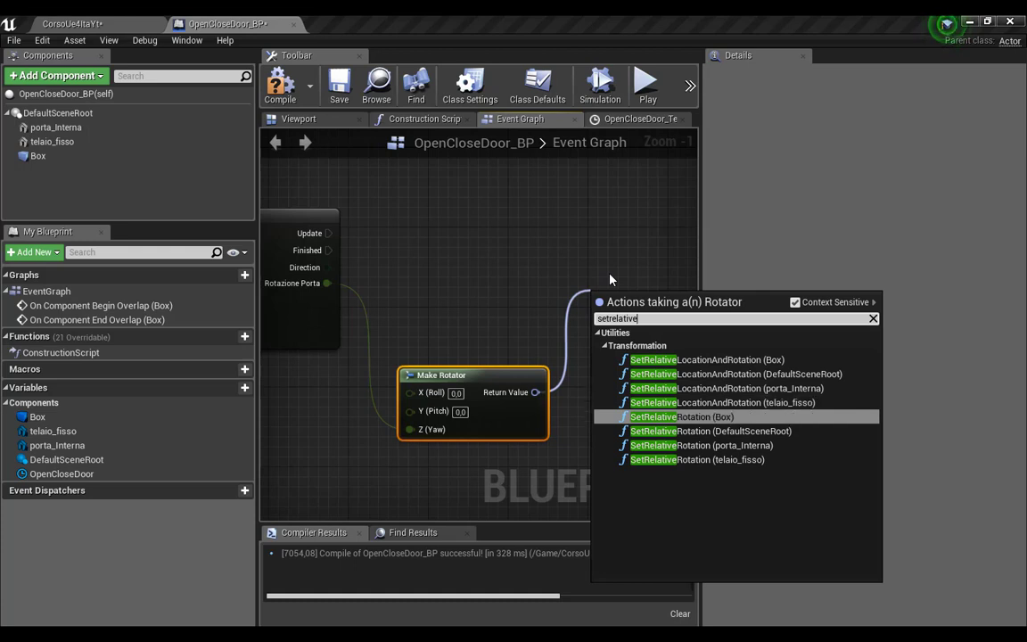
{"action": "key", "text": "Down"}
{"action": "key", "text": "Down"}
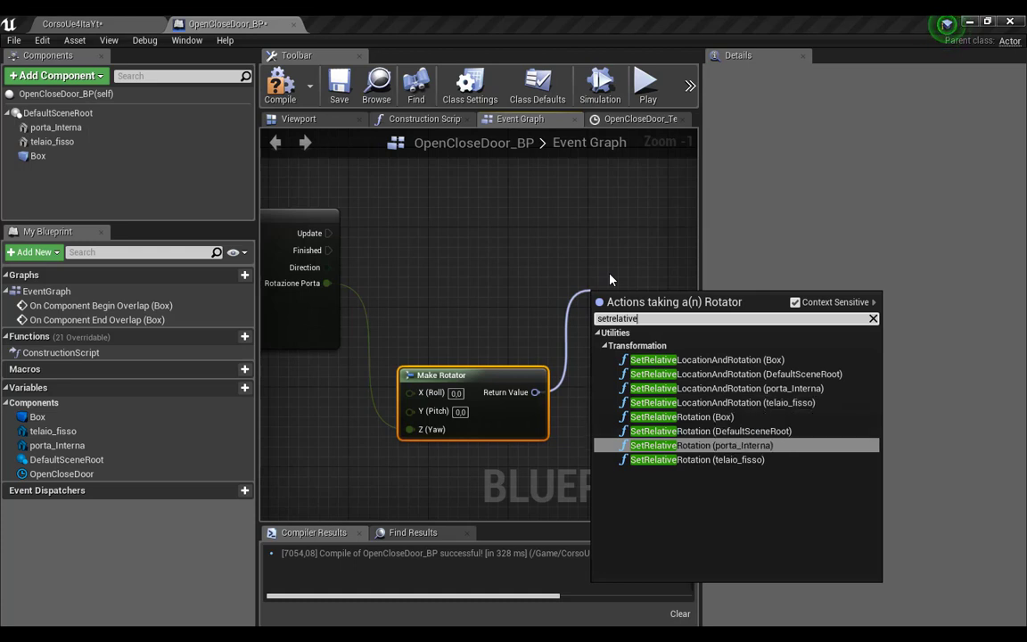
{"action": "key", "text": "Return"}
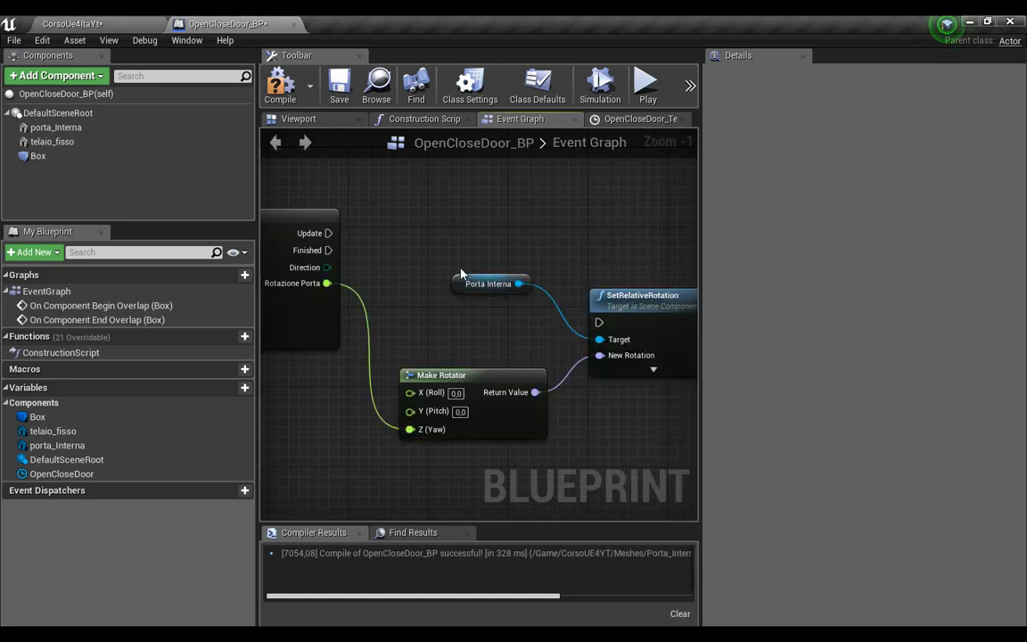
Move the Porta Interna node below Make Rotator and select the SetRelativeRotation node
{"action": "left_click_drag", "start_coordinate": [466, 282], "coordinate": [574, 436]}
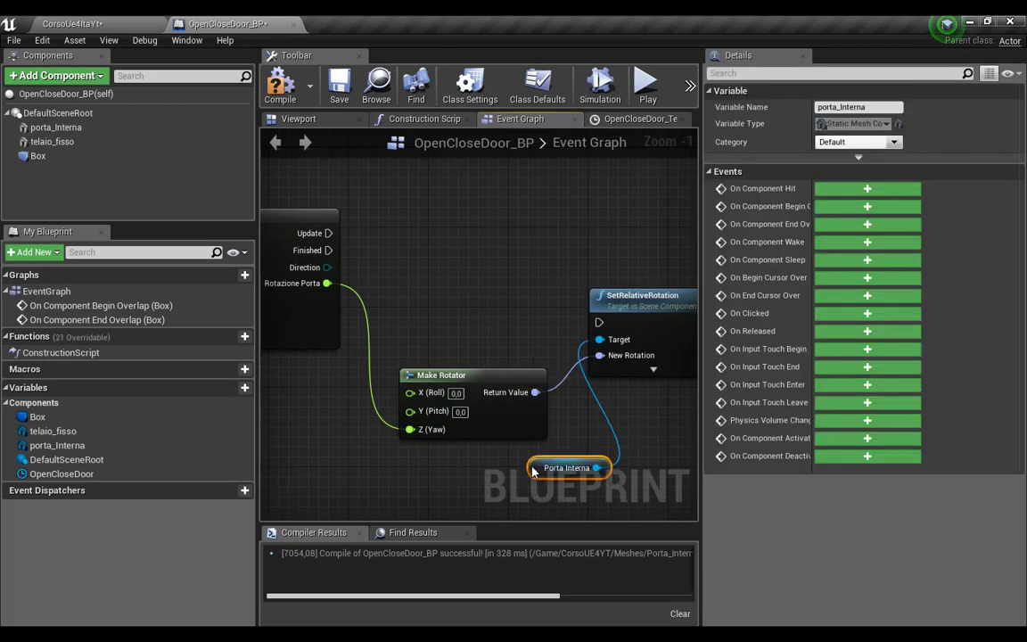
{"action": "left_click", "coordinate": [629, 299]}
{"action": "scroll", "coordinate": [423, 258], "scroll_direction": "down", "scroll_amount": 3}
{"action": "scroll", "coordinate": [493, 394], "scroll_direction": "up", "scroll_amount": 3}
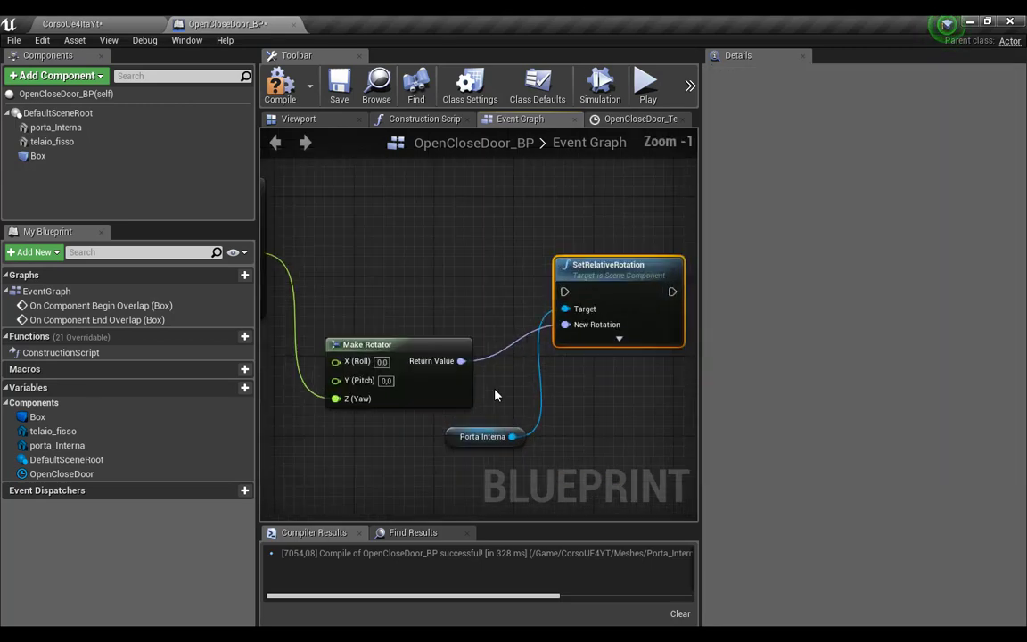
{"action": "scroll", "coordinate": [650, 356], "scroll_direction": "down", "scroll_amount": 2}
{"action": "scroll", "coordinate": [649, 355], "scroll_direction": "down", "scroll_amount": 1}
{"action": "left_click_drag", "start_coordinate": [74, 130], "coordinate": [39, 130]}
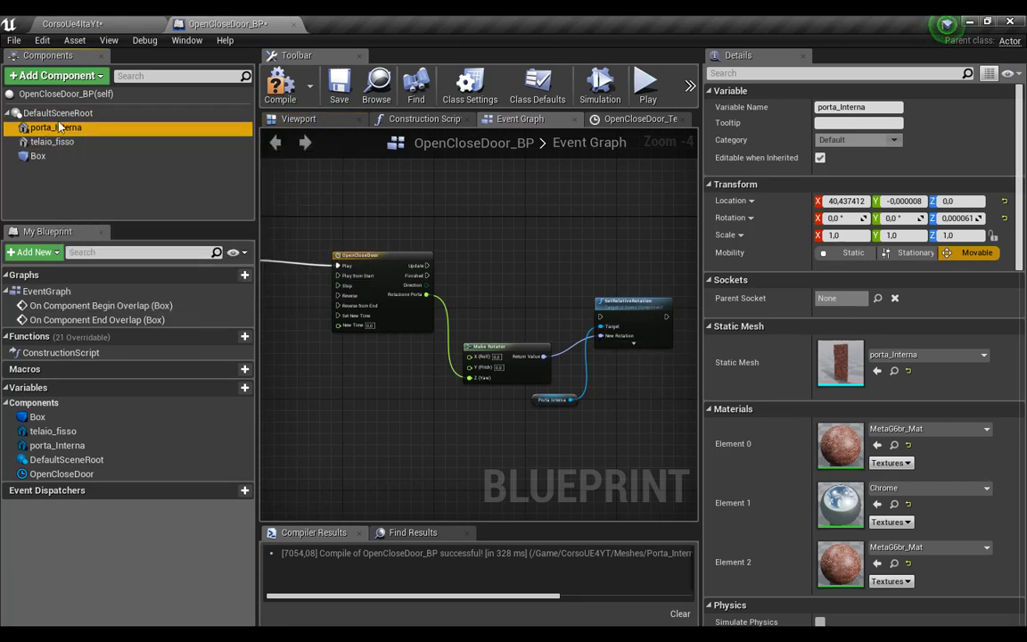
Check the telaio_fisso frame component, then reselect the porta_Interna door component
{"action": "left_click", "coordinate": [156, 192]}
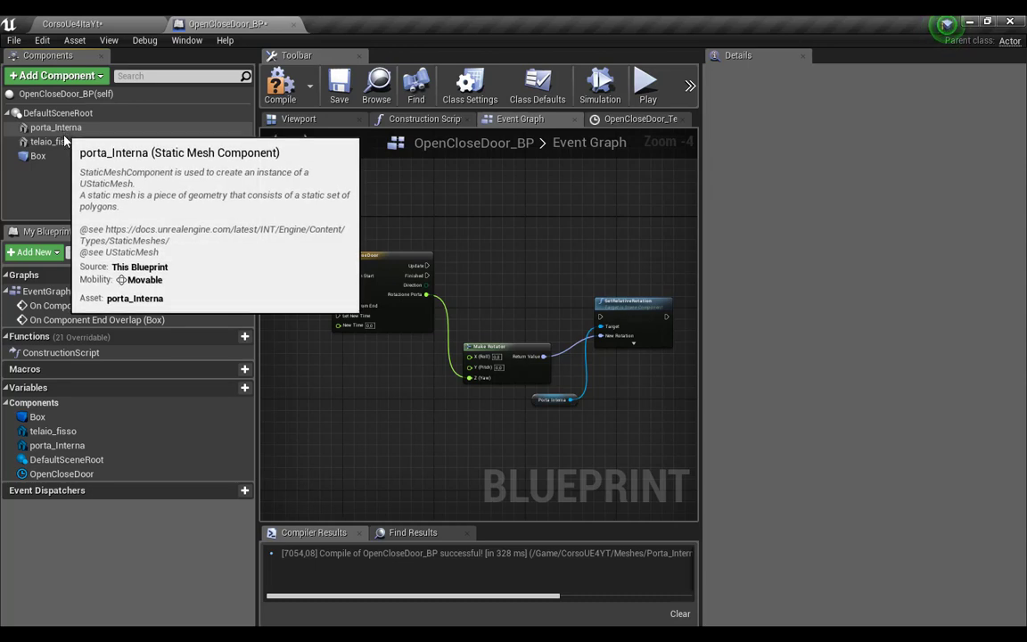
{"action": "left_click", "coordinate": [59, 141]}
{"action": "left_click", "coordinate": [65, 129]}
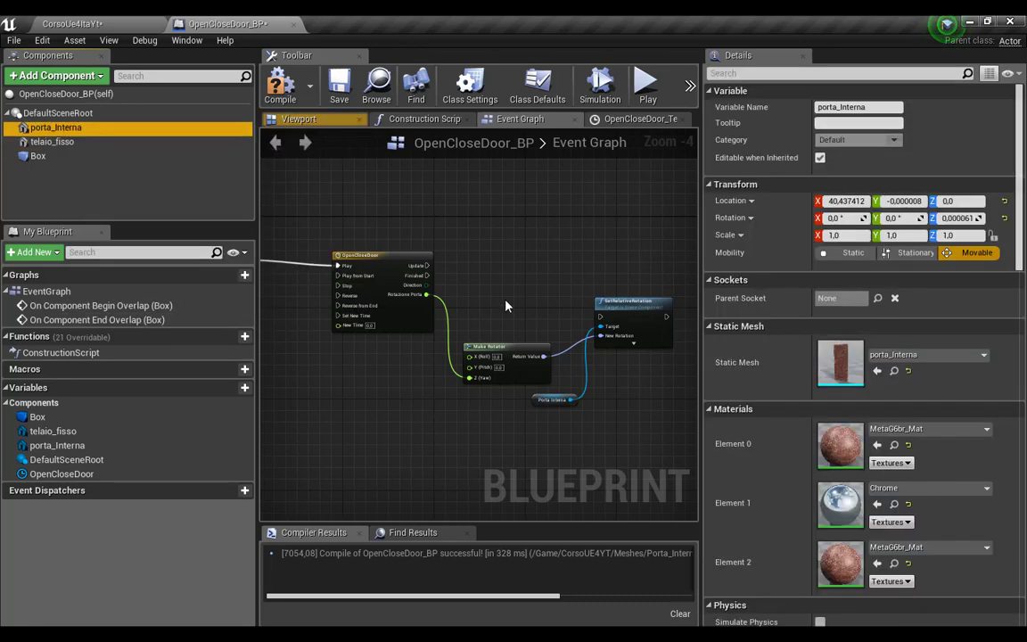
{"action": "scroll", "coordinate": [597, 288], "scroll_direction": "up", "scroll_amount": 1}
{"action": "scroll", "coordinate": [598, 288], "scroll_direction": "up", "scroll_amount": 1}
Move SetRelativeRotation up-right and wire the timeline's Update exec pin into it
{"action": "left_click_drag", "start_coordinate": [589, 294], "coordinate": [611, 238]}
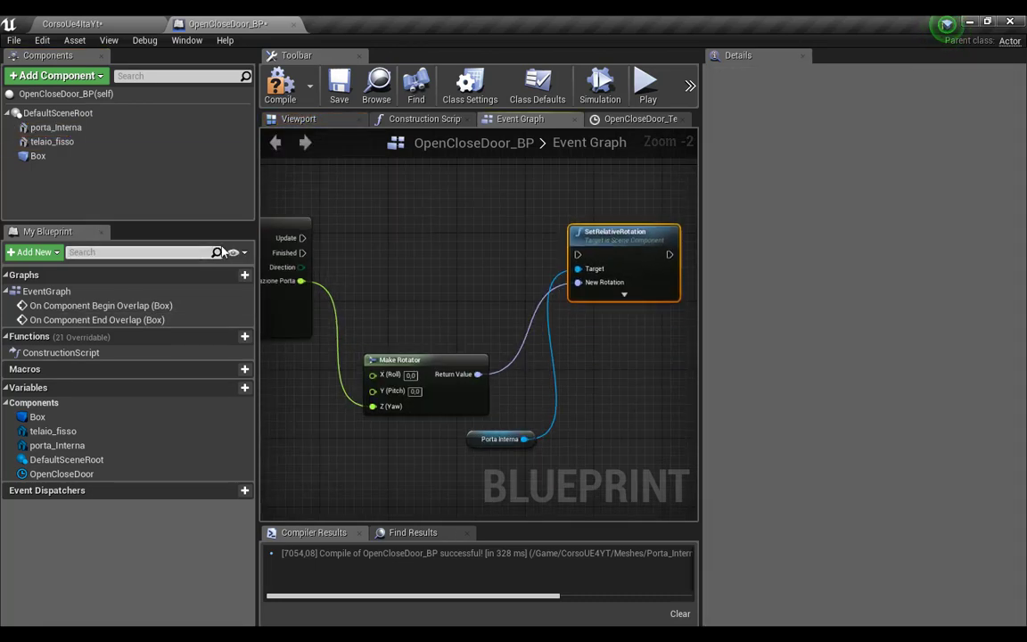
{"action": "left_click_drag", "start_coordinate": [301, 239], "coordinate": [580, 256]}
{"action": "scroll", "coordinate": [615, 268], "scroll_direction": "down", "scroll_amount": 2}
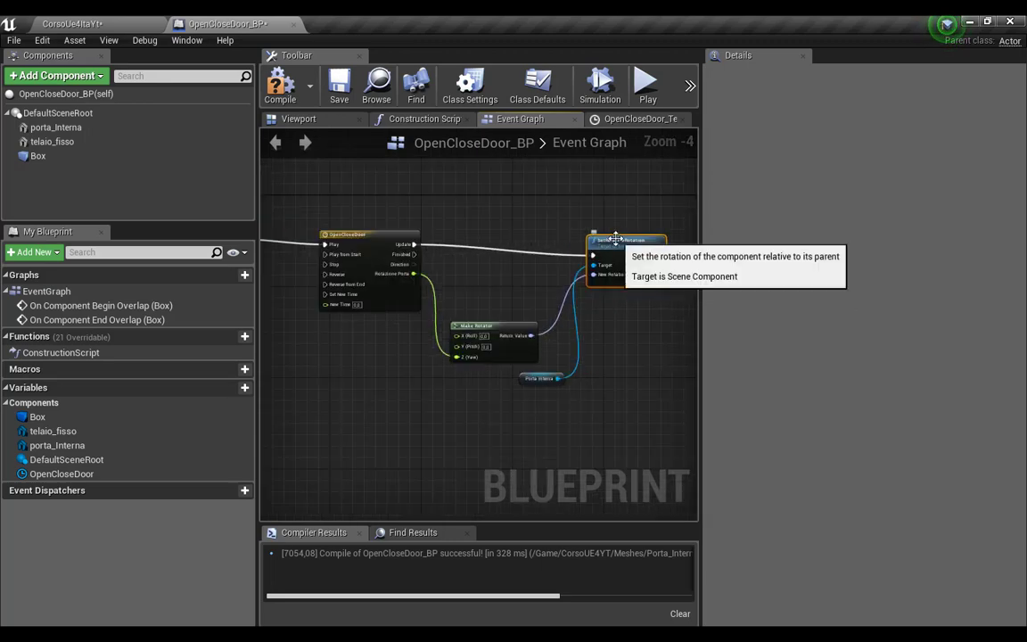
{"action": "scroll", "coordinate": [649, 302], "scroll_direction": "up", "scroll_amount": 3}
{"action": "scroll", "coordinate": [584, 285], "scroll_direction": "down", "scroll_amount": 4}
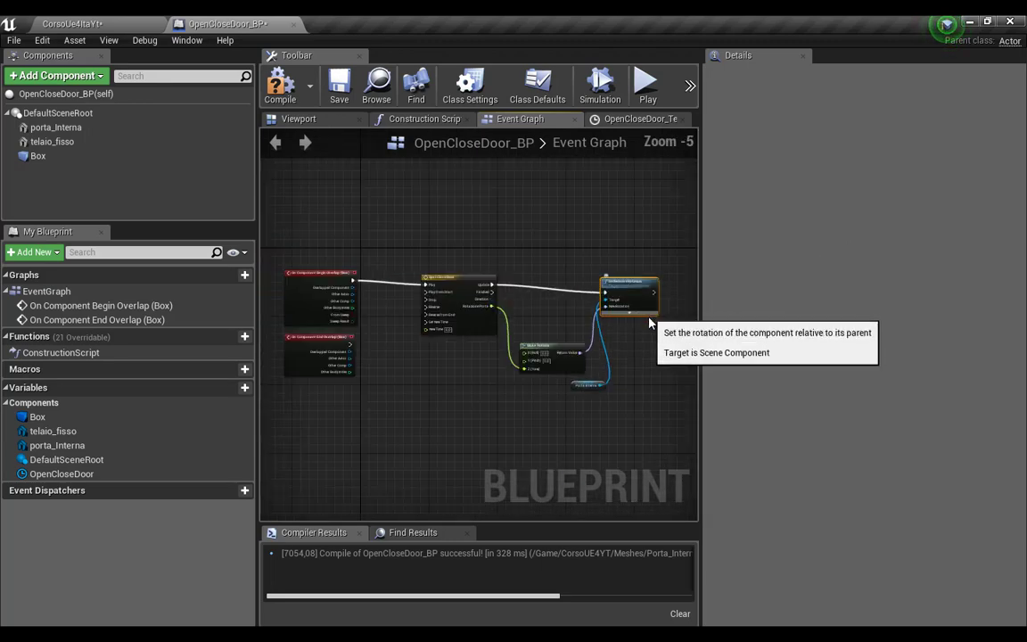
{"action": "scroll", "coordinate": [520, 308], "scroll_direction": "up", "scroll_amount": 1}
{"action": "scroll", "coordinate": [482, 294], "scroll_direction": "up", "scroll_amount": 1}
{"action": "scroll", "coordinate": [406, 352], "scroll_direction": "up", "scroll_amount": 1}
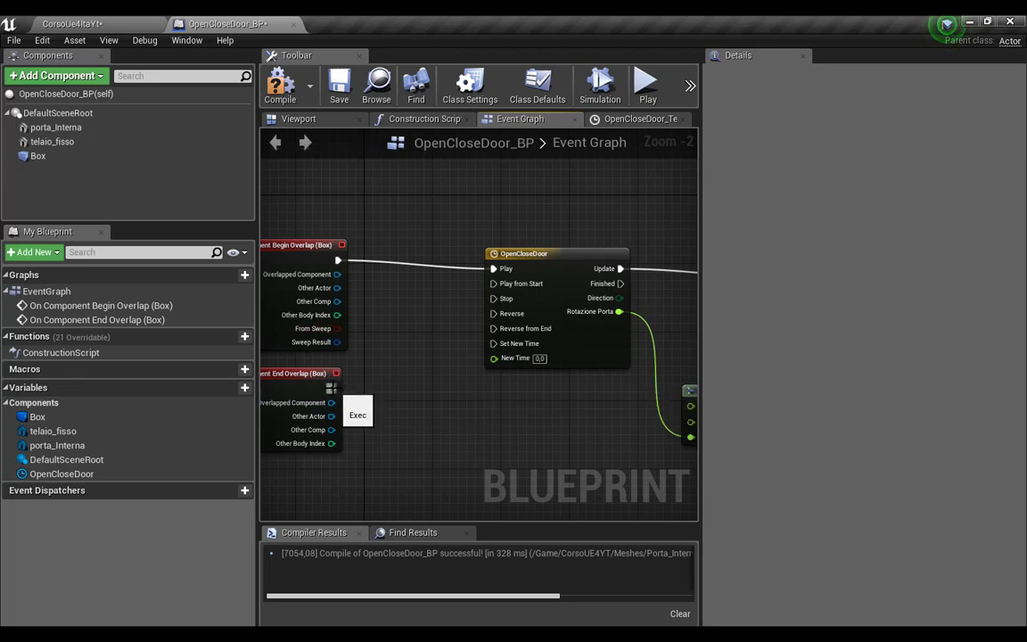
Wire On Component End Overlap (Box) to Reverse from End, compile OpenCloseDoor_BP, and return to the level
{"action": "left_click_drag", "start_coordinate": [332, 388], "coordinate": [496, 333]}
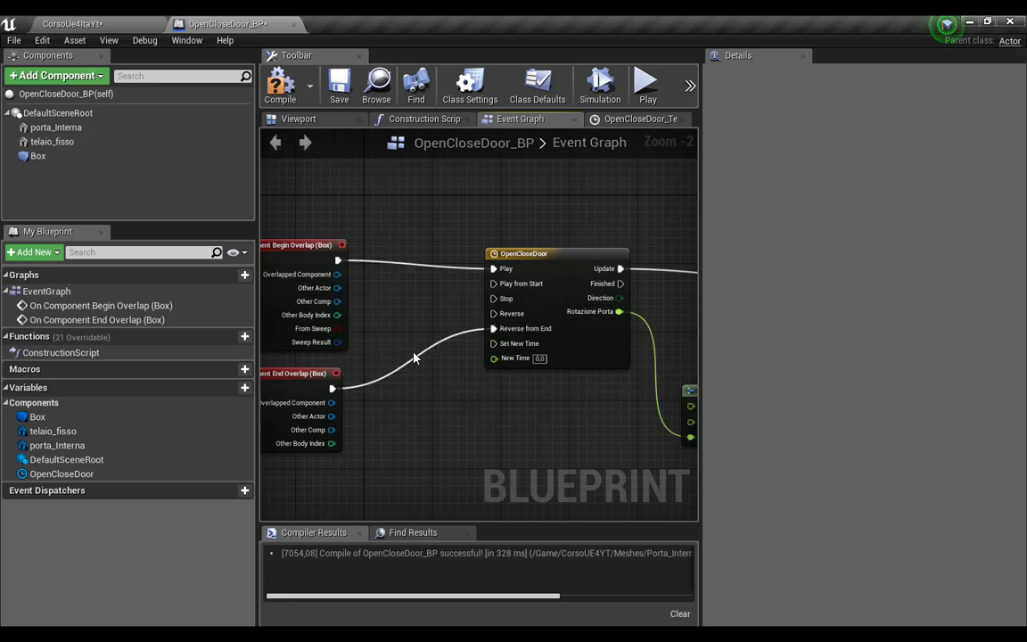
{"action": "scroll", "coordinate": [414, 318], "scroll_direction": "down", "scroll_amount": 3}
{"action": "scroll", "coordinate": [322, 328], "scroll_direction": "up", "scroll_amount": 1}
{"action": "scroll", "coordinate": [322, 328], "scroll_direction": "up", "scroll_amount": 1}
{"action": "scroll", "coordinate": [516, 383], "scroll_direction": "down", "scroll_amount": 1}
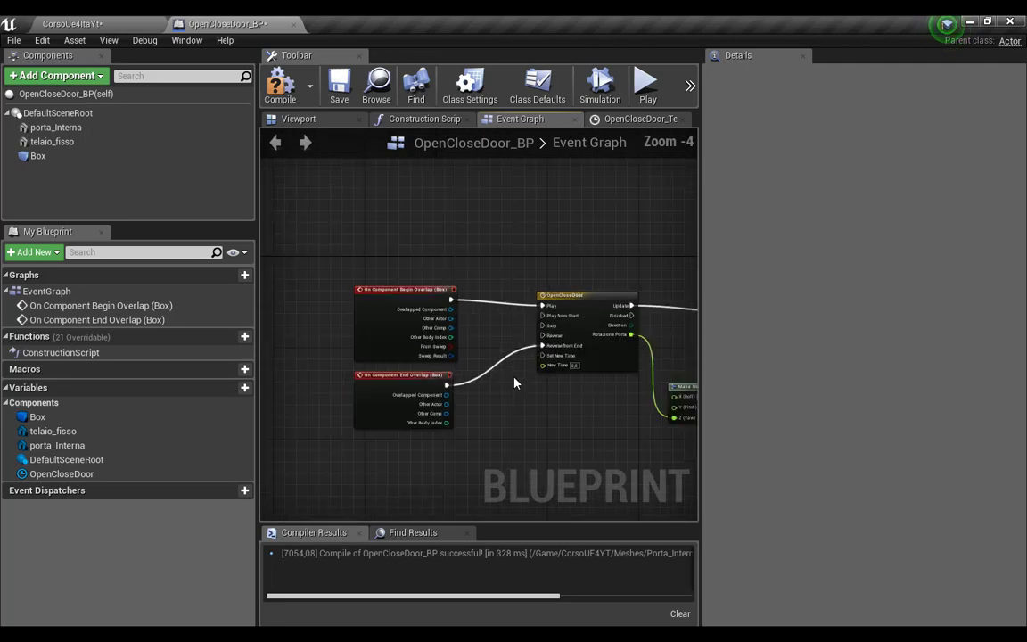
{"action": "scroll", "coordinate": [561, 383], "scroll_direction": "up", "scroll_amount": 1}
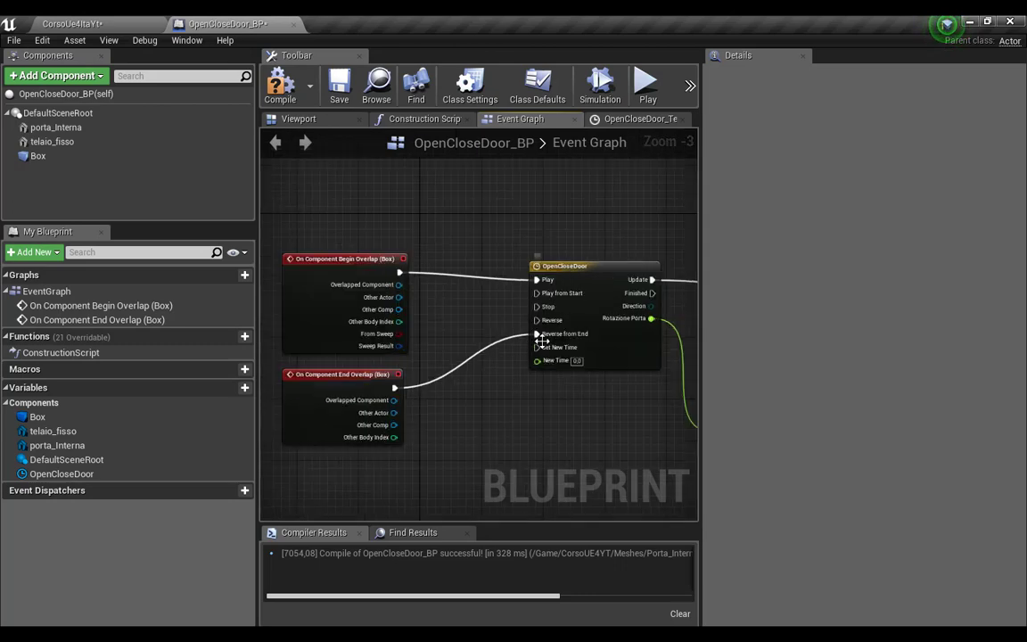
{"action": "scroll", "coordinate": [540, 339], "scroll_direction": "up", "scroll_amount": 3}
{"action": "scroll", "coordinate": [419, 321], "scroll_direction": "down", "scroll_amount": 5}
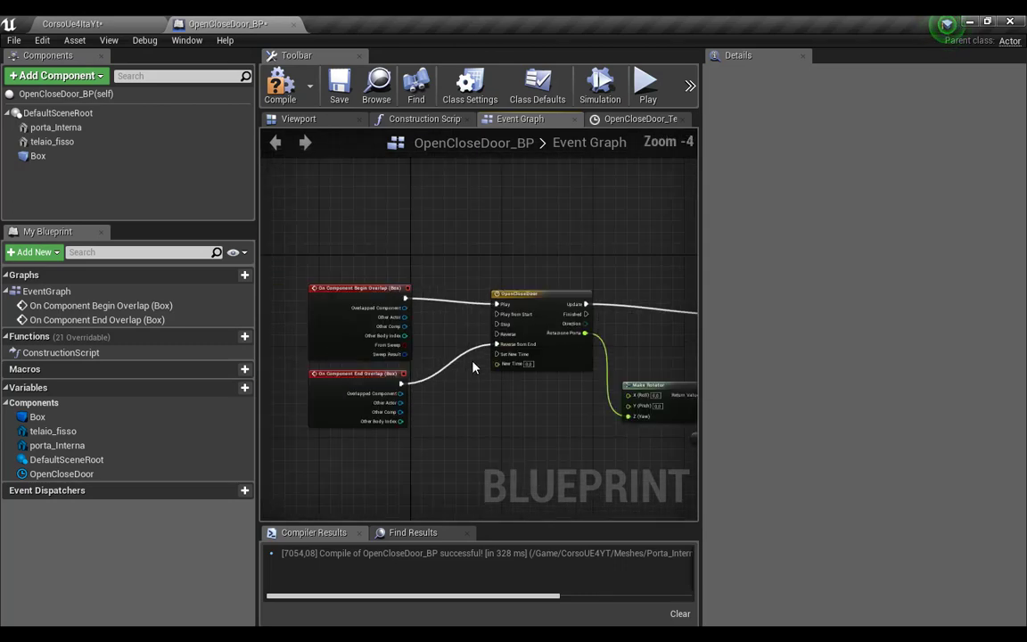
{"action": "scroll", "coordinate": [449, 336], "scroll_direction": "down", "scroll_amount": 3}
{"action": "scroll", "coordinate": [449, 336], "scroll_direction": "up", "scroll_amount": 2}
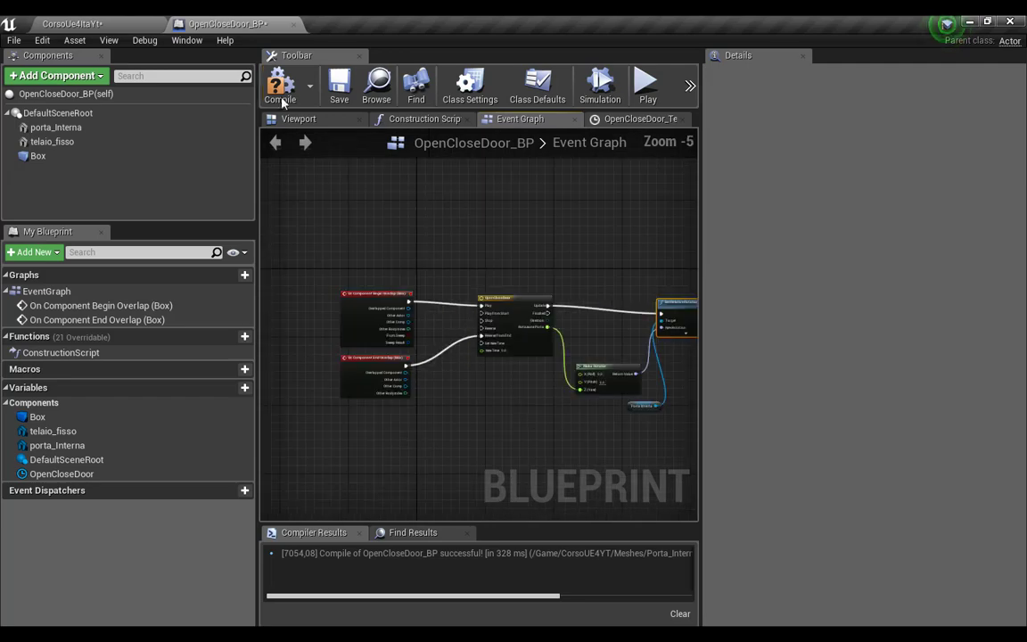
{"action": "left_click", "coordinate": [278, 84]}
{"action": "left_click", "coordinate": [72, 23]}
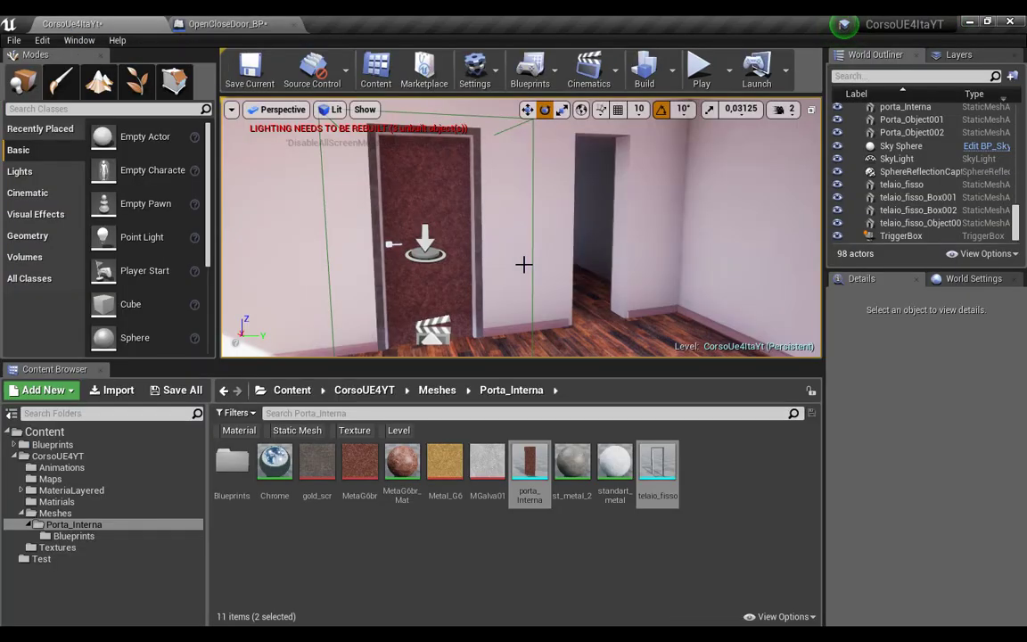
Place OpenCloseDoor_BP from the Blueprints folder in the right doorway, rotated 90 degrees
{"action": "left_click", "coordinate": [81, 536]}
{"action": "left_click_drag", "start_coordinate": [233, 464], "coordinate": [615, 330]}
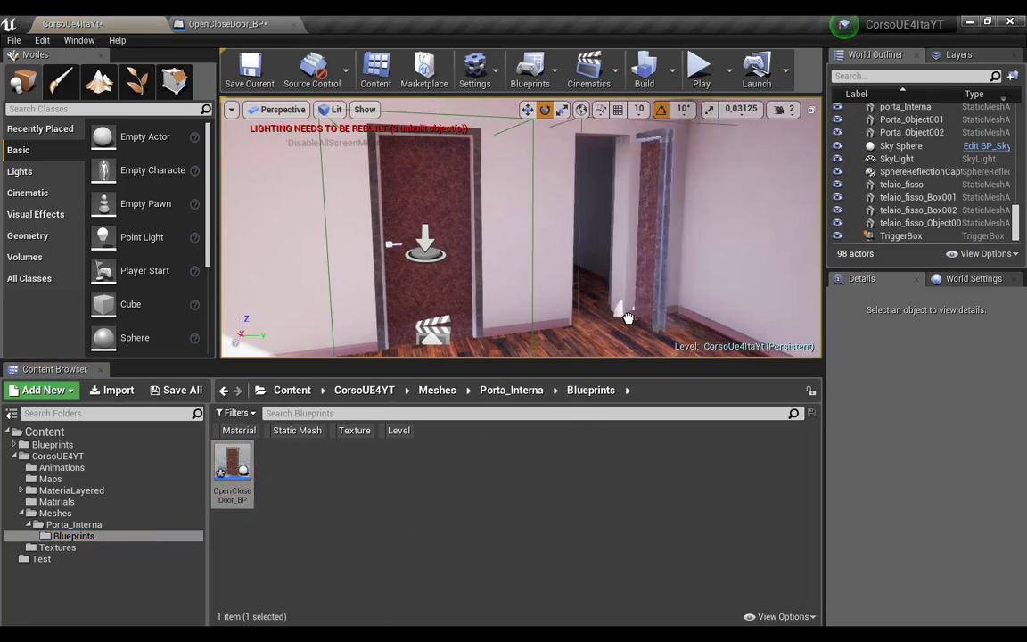
{"action": "key", "text": "f"}
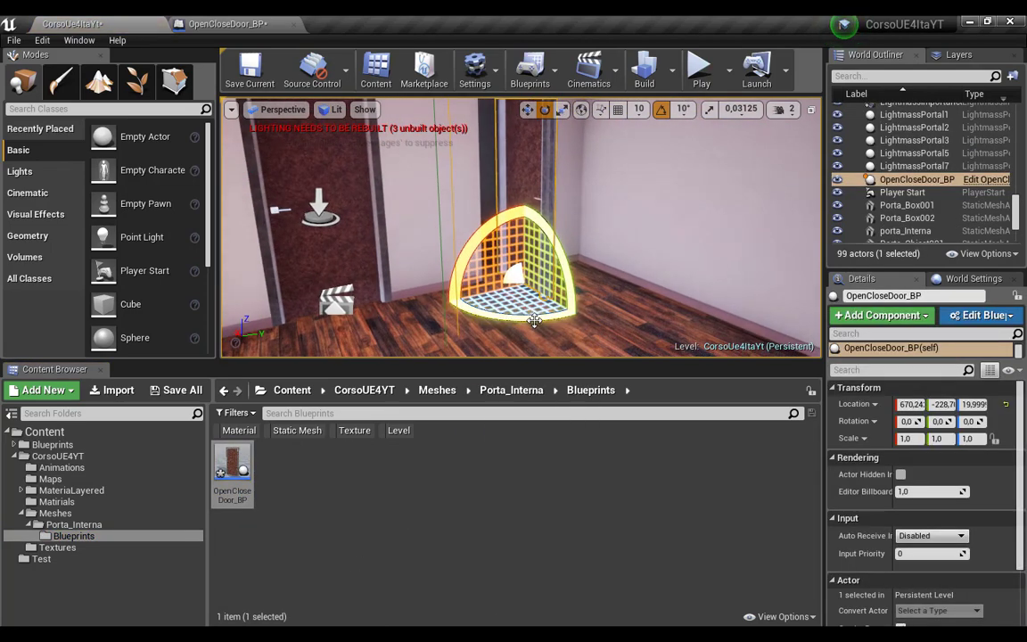
{"action": "left_click_drag", "start_coordinate": [534, 322], "coordinate": [588, 308]}
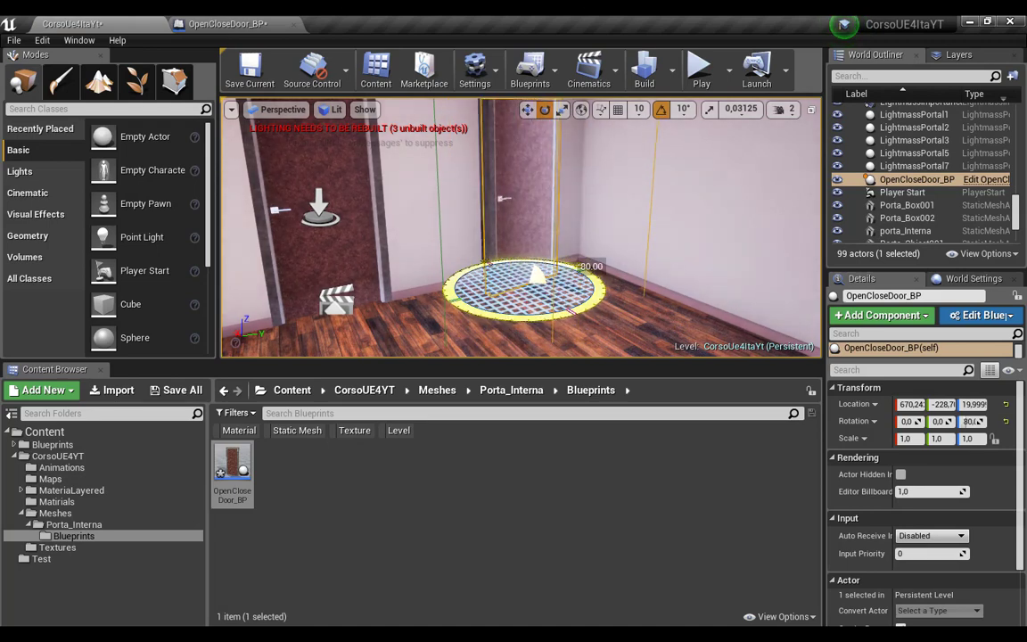
{"action": "left_click_drag", "start_coordinate": [571, 309], "coordinate": [512, 300]}
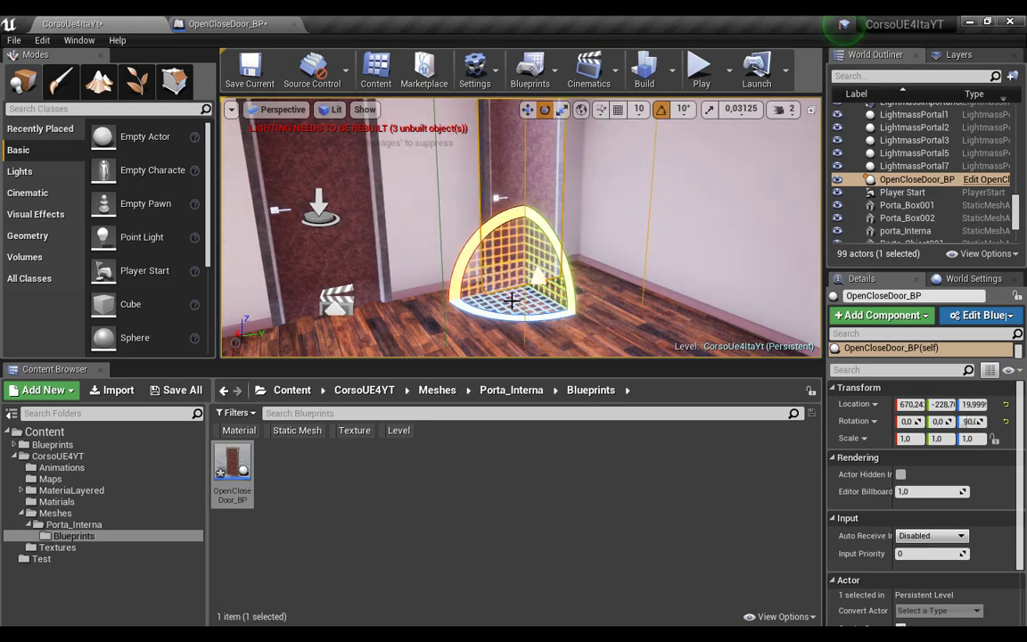
Zoom in on the doorway and slide the door along X into it
{"action": "left_click", "coordinate": [527, 108]}
{"action": "right_click_drag", "start_coordinate": [526, 232], "coordinate": [465, 339]}
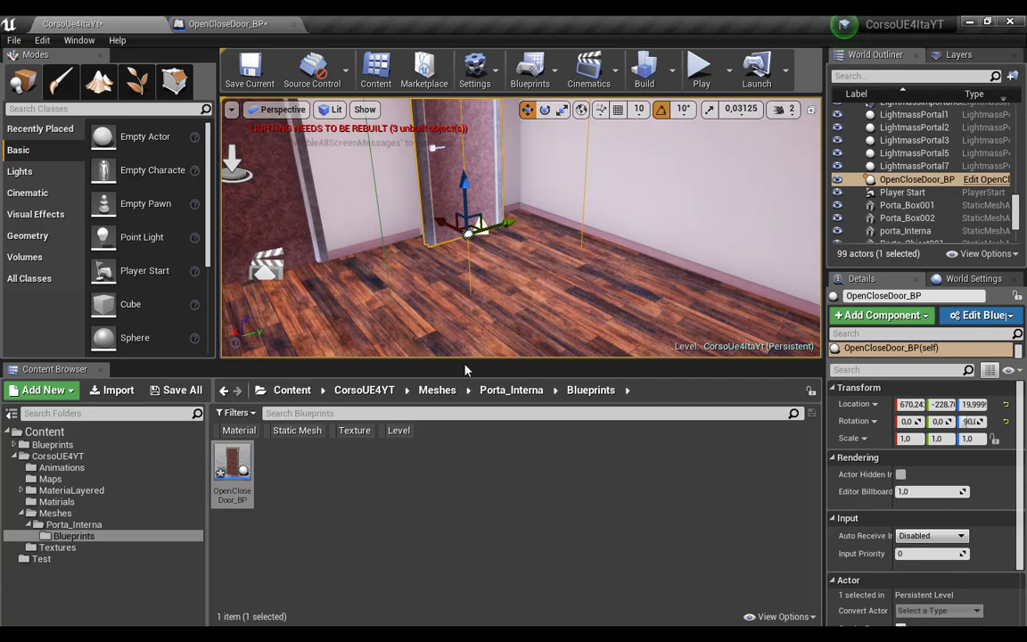
{"action": "left_click_drag", "start_coordinate": [464, 367], "coordinate": [459, 466]}
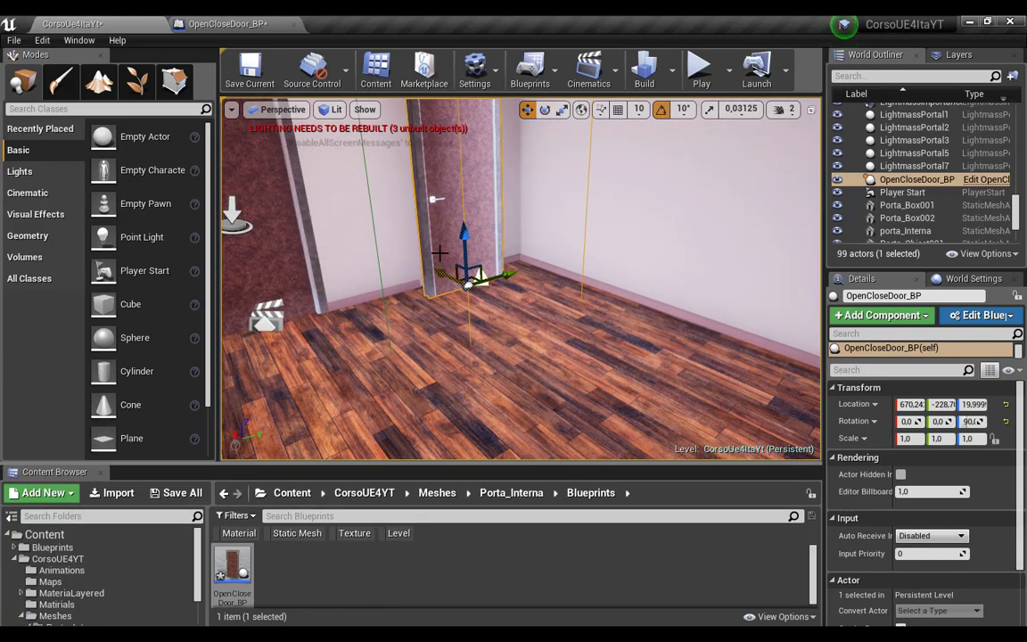
{"action": "right_click_drag", "start_coordinate": [440, 254], "coordinate": [409, 288]}
{"action": "left_click_drag", "start_coordinate": [407, 281], "coordinate": [390, 274]}
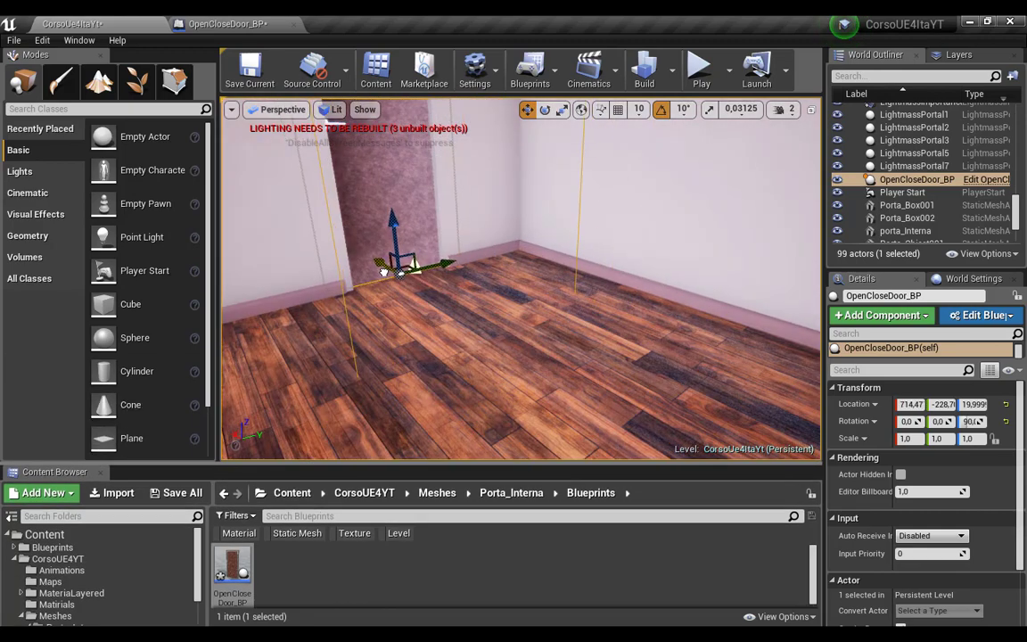
Scale the door to 0.7184 on X and nudge its Location X to 709.11
{"action": "left_click", "coordinate": [559, 110]}
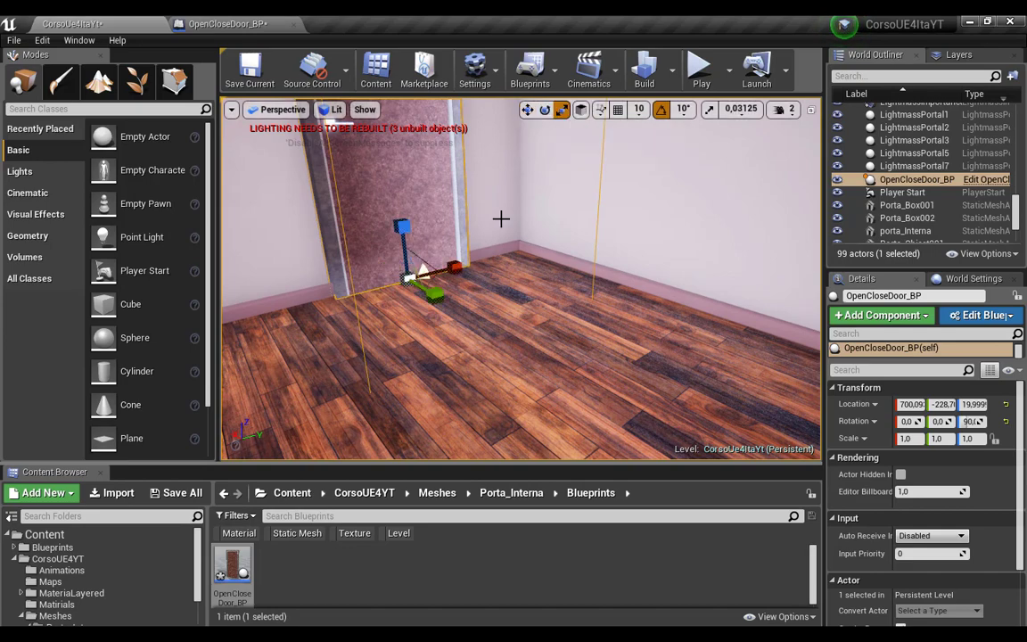
{"action": "left_click_drag", "start_coordinate": [457, 271], "coordinate": [419, 272]}
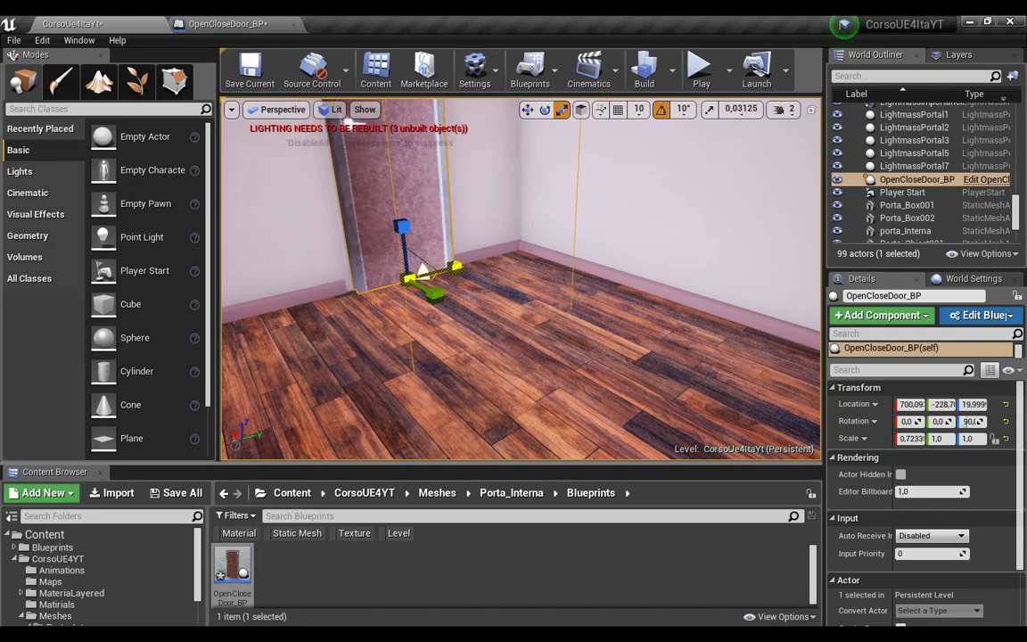
{"action": "right_click_drag", "start_coordinate": [419, 272], "coordinate": [435, 329]}
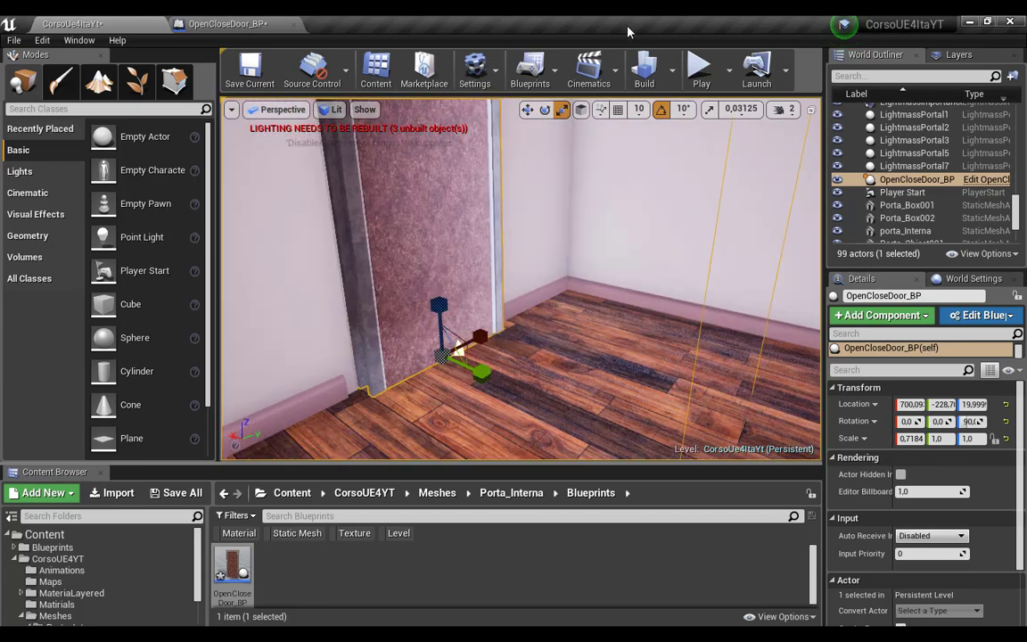
{"action": "left_click", "coordinate": [528, 110]}
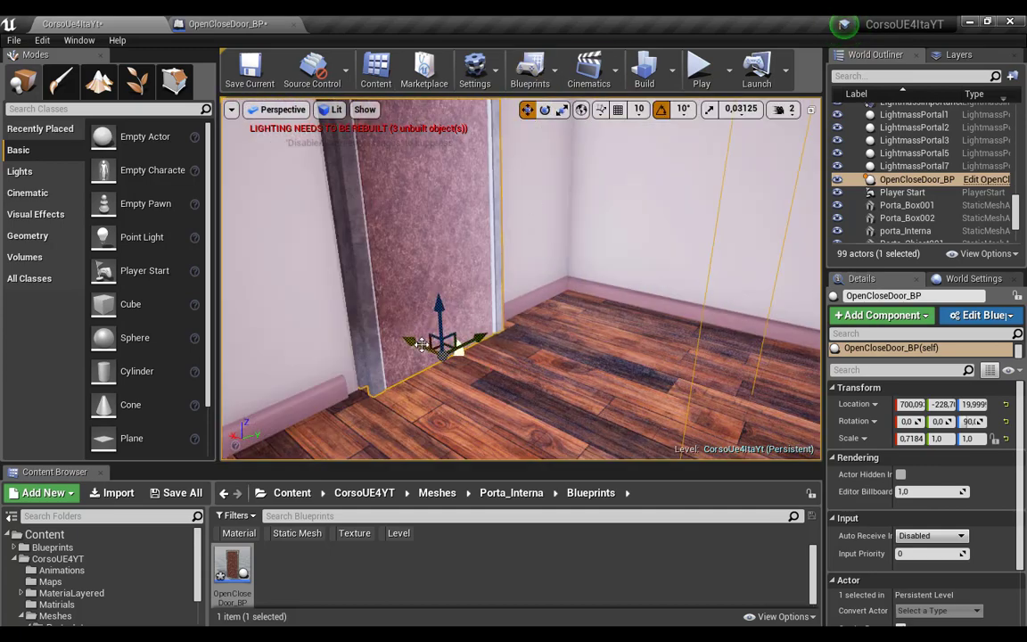
{"action": "left_click_drag", "start_coordinate": [422, 345], "coordinate": [409, 345]}
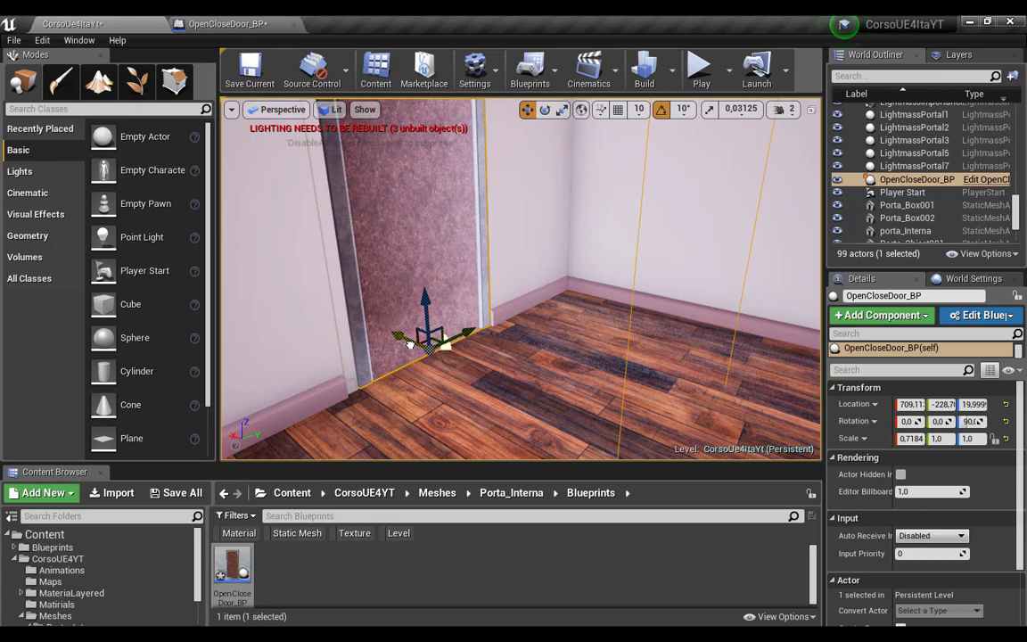
{"action": "right_click_drag", "start_coordinate": [409, 345], "coordinate": [409, 345]}
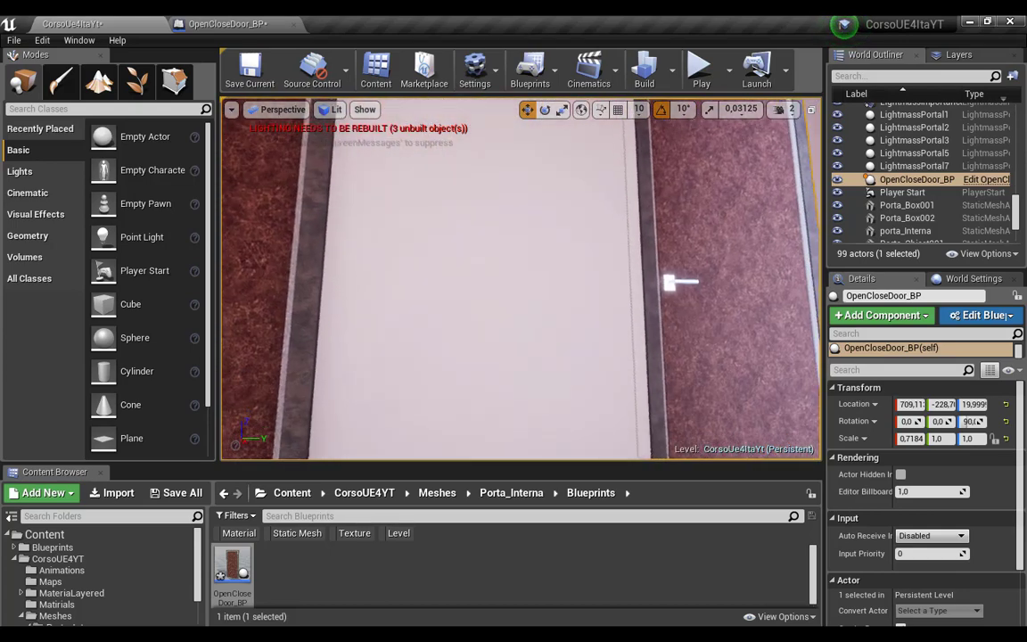
{"action": "right_click_drag", "start_coordinate": [409, 345], "coordinate": [409, 345]}
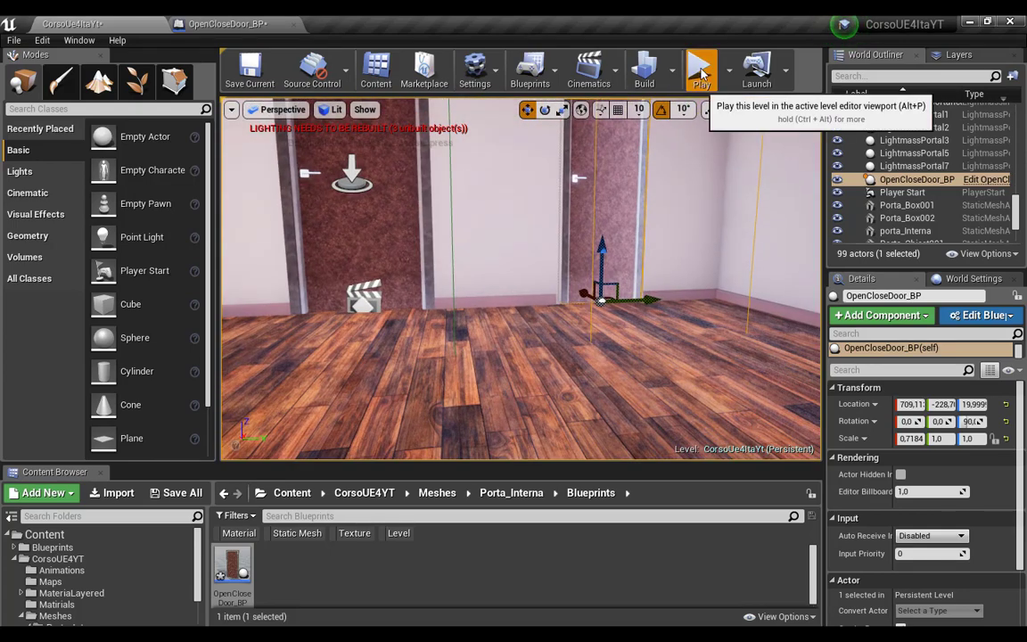
Play the level and walk into the right door to test it opening
{"action": "left_click", "coordinate": [703, 74]}
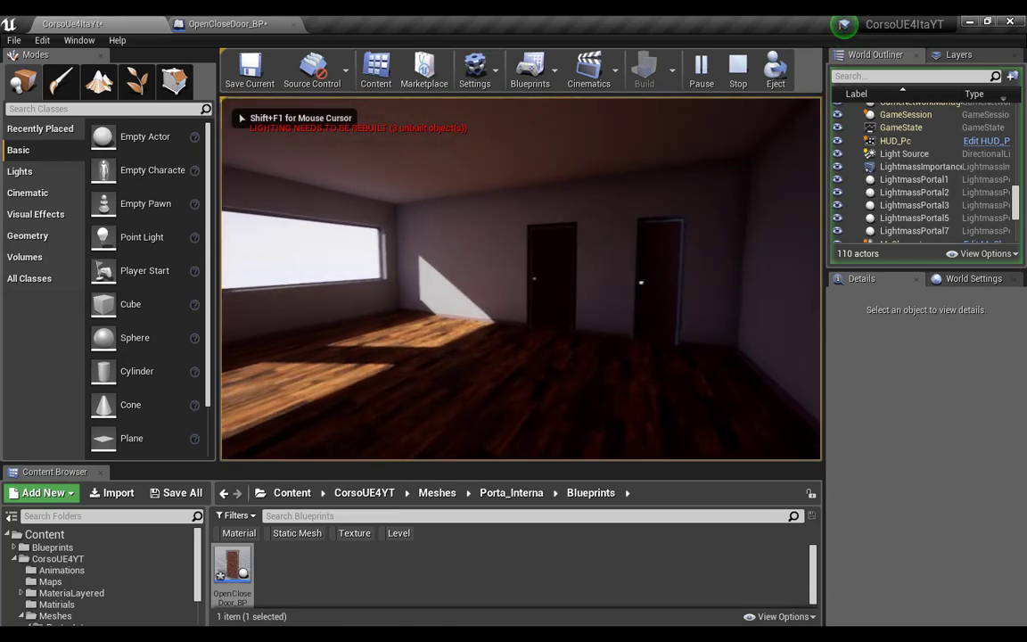
{"action": "key", "text": "w"}
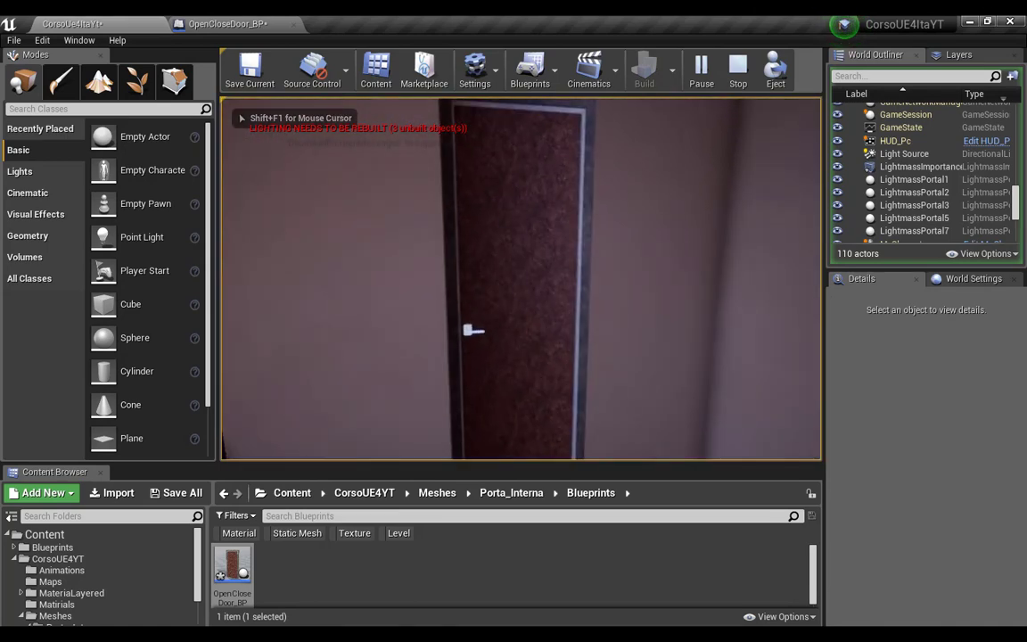
{"action": "key", "text": "e"}
{"action": "key", "text": "s"}
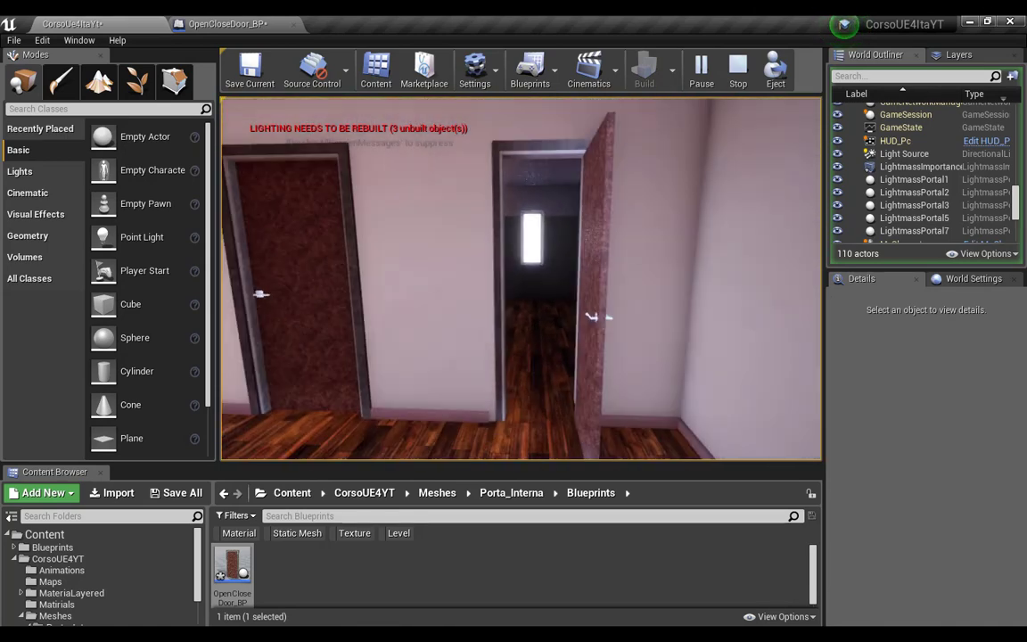
{"action": "key", "text": "Escape"}
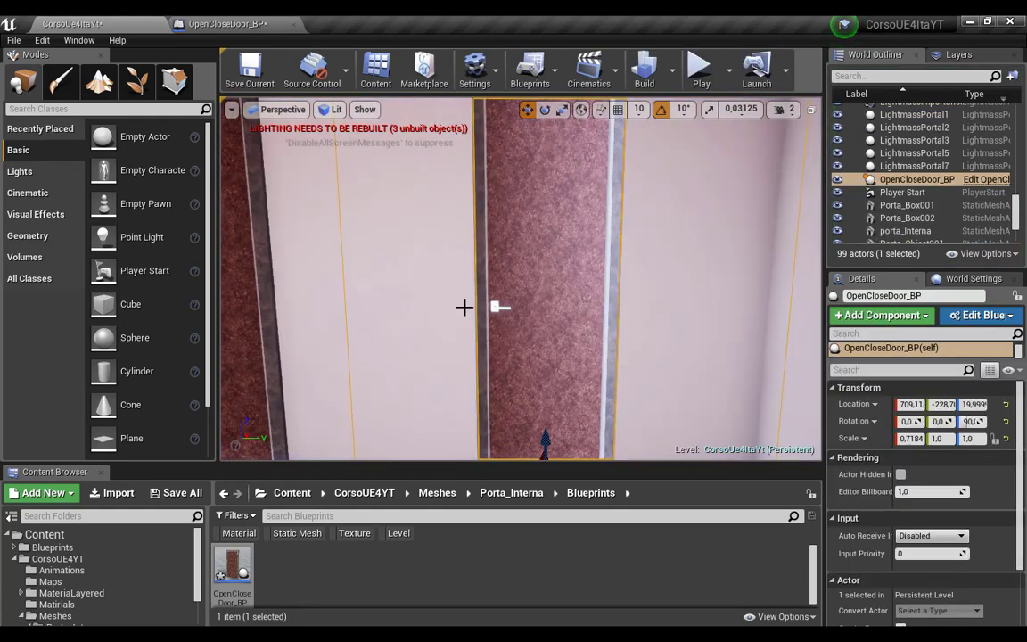
Turn the door actor around to -90 yaw and orbit to check it
{"action": "left_click", "coordinate": [545, 109]}
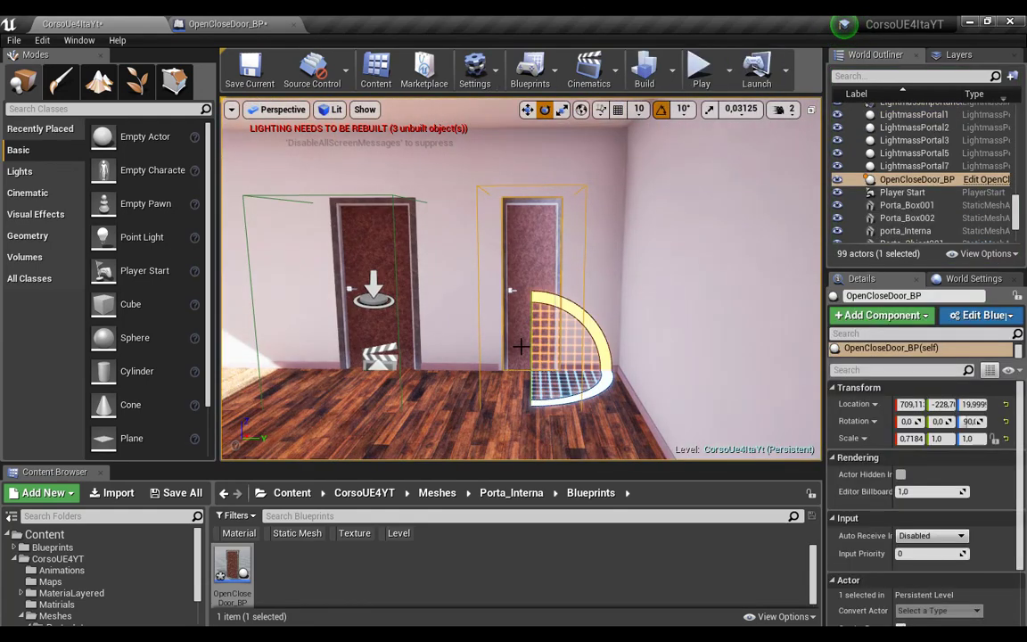
{"action": "mouse_move", "coordinate": [566, 403]}
{"action": "left_mouse_down"}
{"action": "mouse_move", "coordinate": [505, 419]}
{"action": "mouse_move", "coordinate": [553, 419]}
{"action": "mouse_move", "coordinate": [531, 419]}
{"action": "left_mouse_up"}
{"action": "left_click_drag", "start_coordinate": [468, 331], "coordinate": [474, 319]}
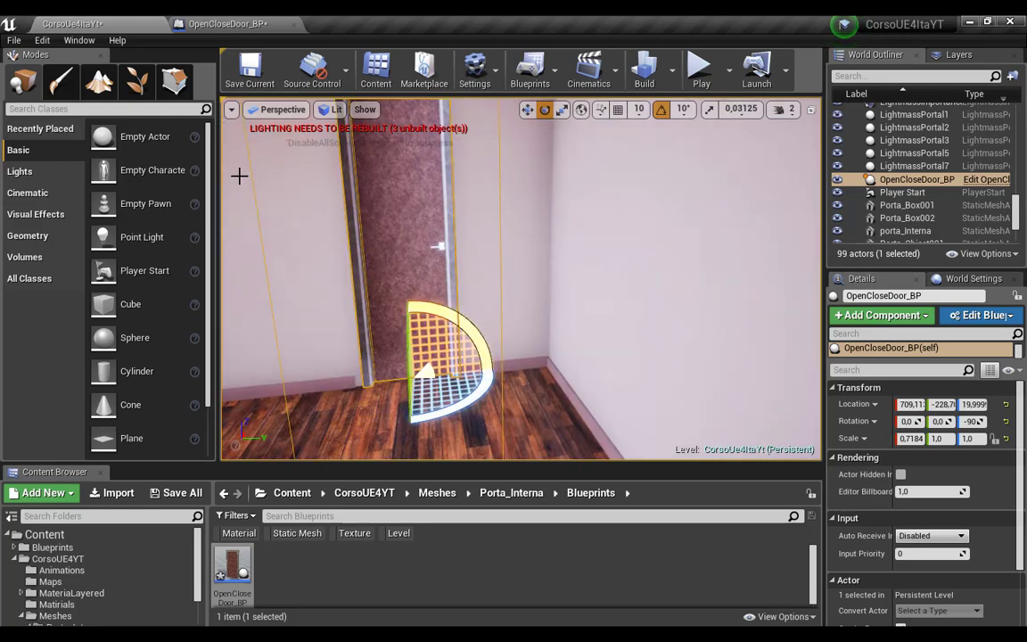
{"action": "left_click_drag", "start_coordinate": [239, 175], "coordinate": [466, 305]}
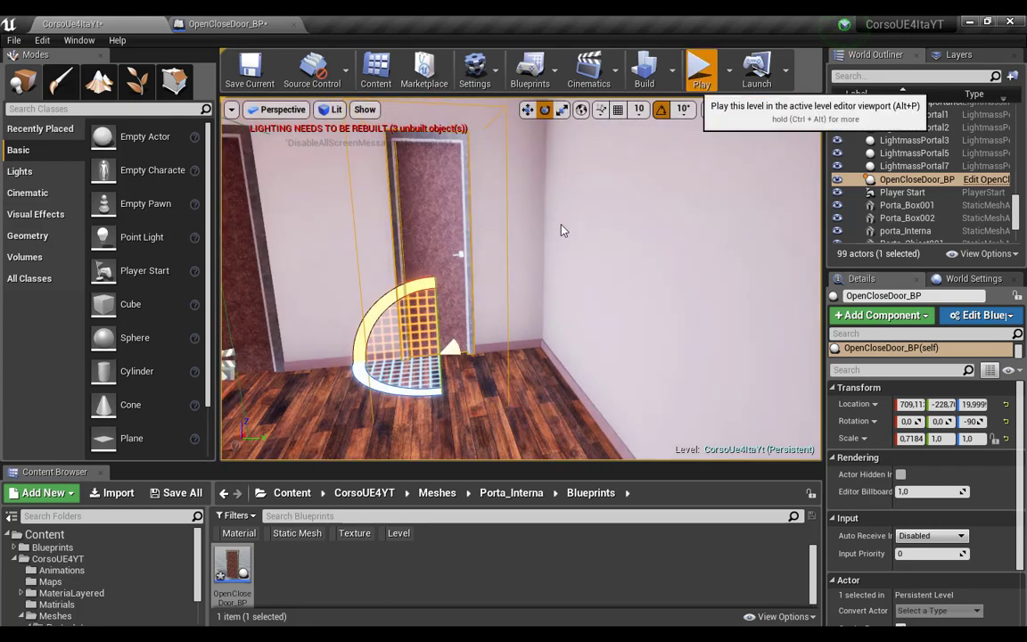
{"action": "left_click", "coordinate": [700, 70]}
{"action": "key", "text": "w"}
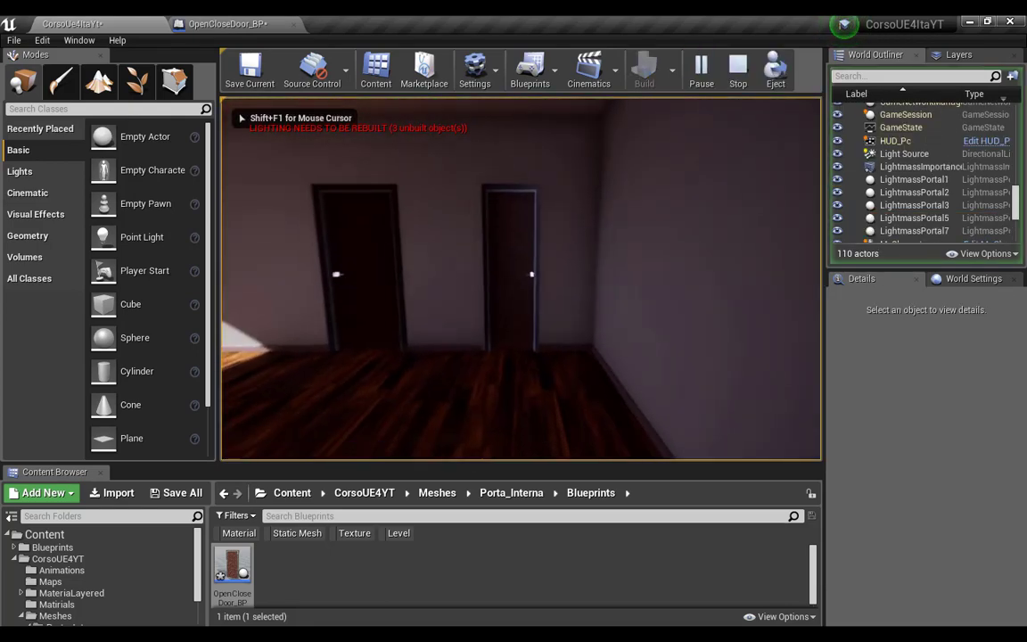
{"action": "key", "text": "e"}
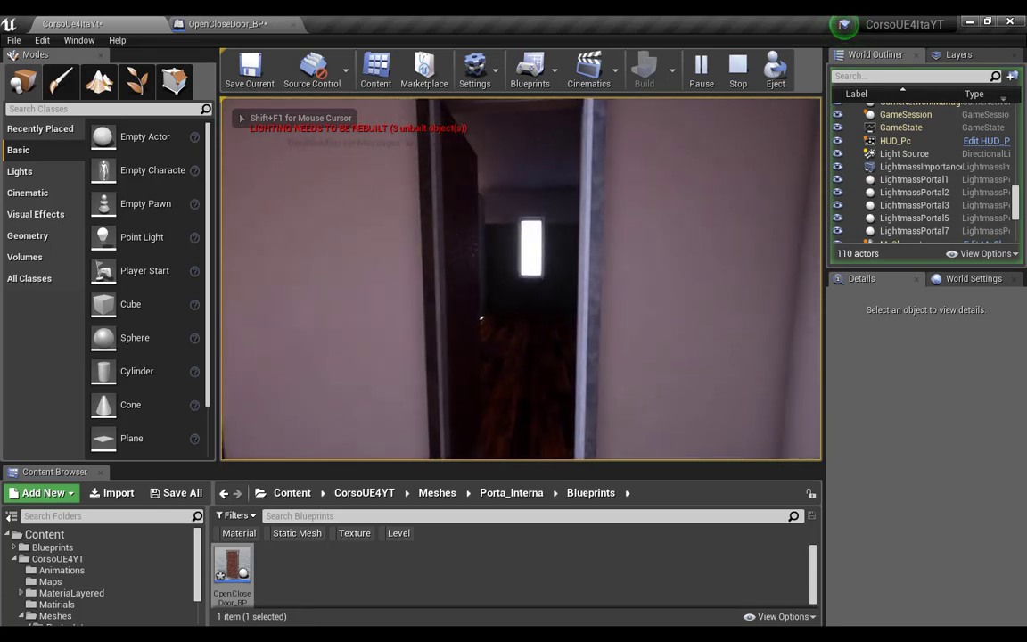
{"action": "key", "text": "w"}
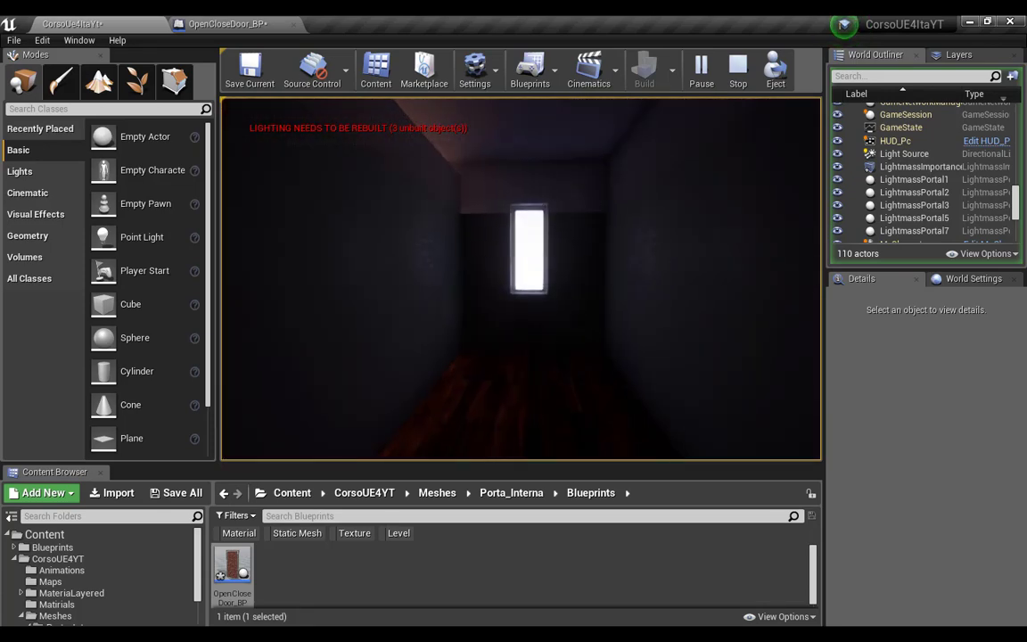
{"action": "mouse_move", "coordinate": [521, 279]}
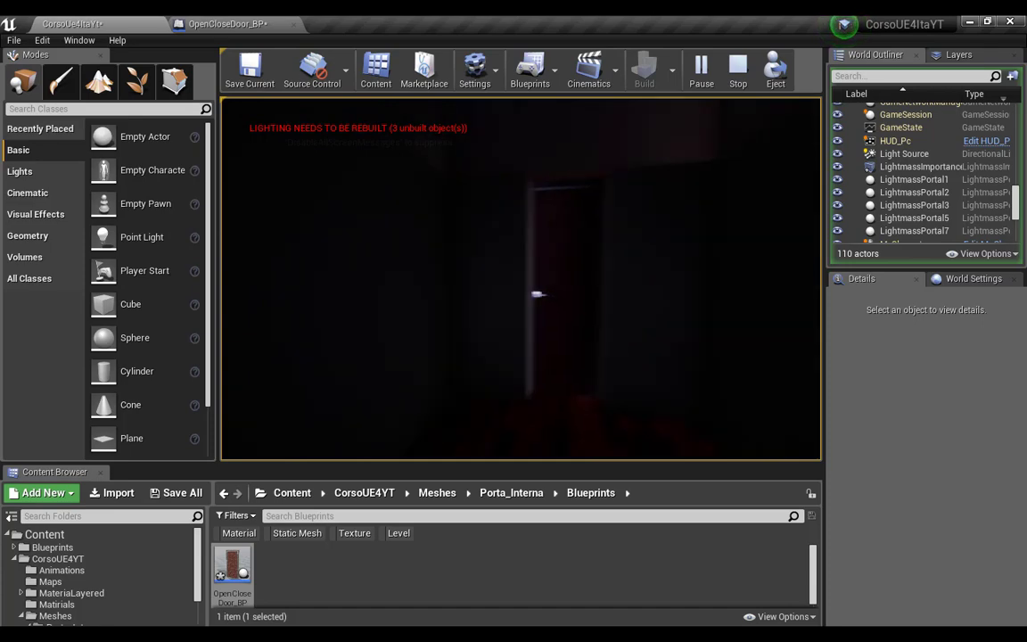
{"action": "key", "text": "w"}
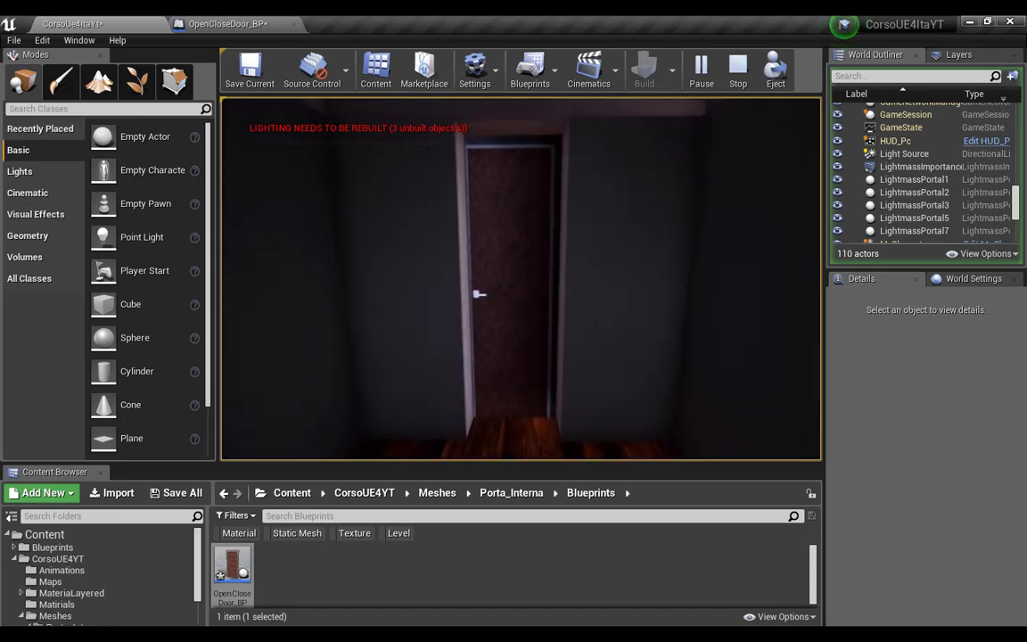
{"action": "key", "text": "e"}
{"action": "key", "text": "w"}
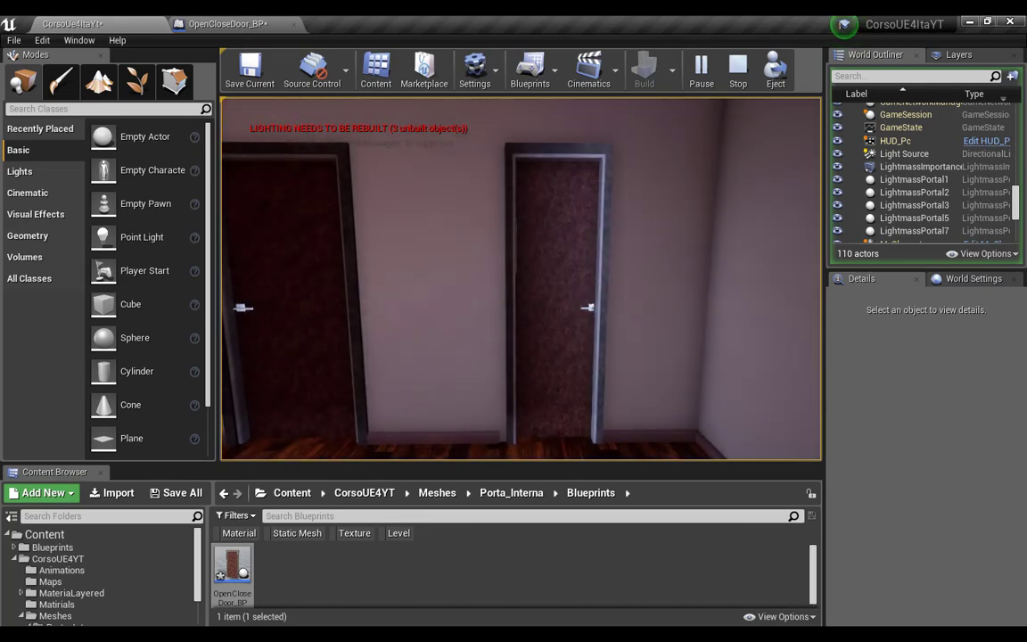
{"action": "key", "text": "s"}
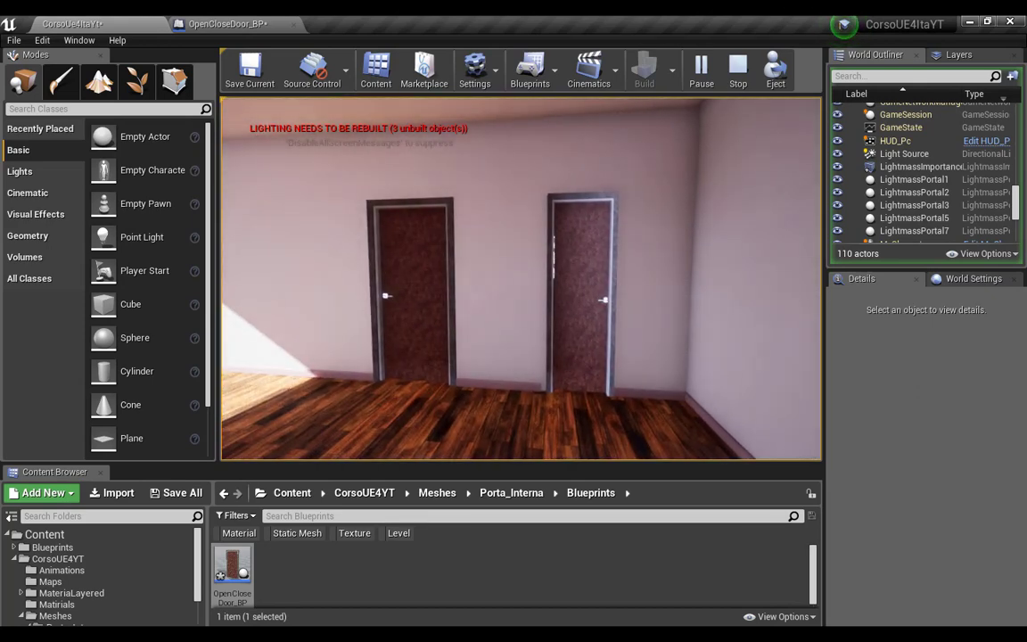
{"action": "key", "text": "Escape"}
{"action": "scroll", "coordinate": [531, 328], "scroll_direction": "down", "scroll_amount": 3}
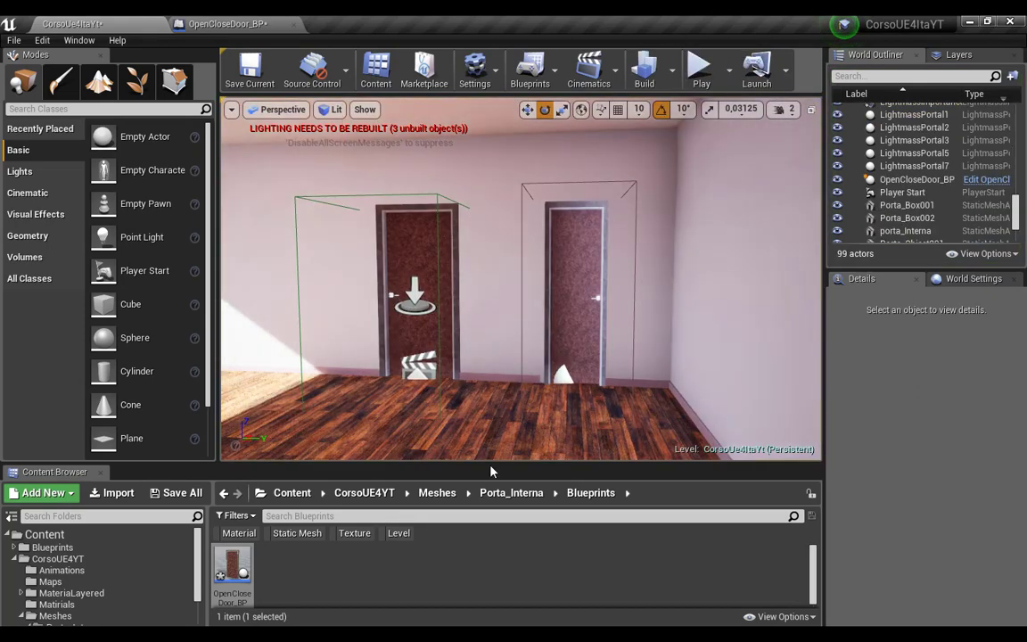
{"action": "right_click_drag", "start_coordinate": [544, 332], "coordinate": [517, 332]}
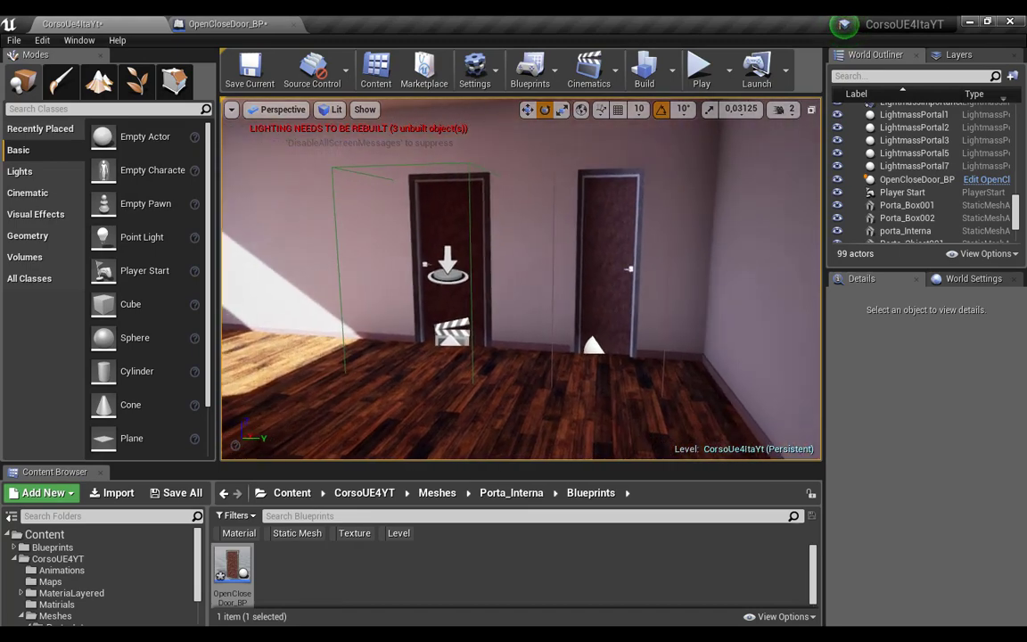
{"action": "right_click_drag", "start_coordinate": [615, 307], "coordinate": [568, 329]}
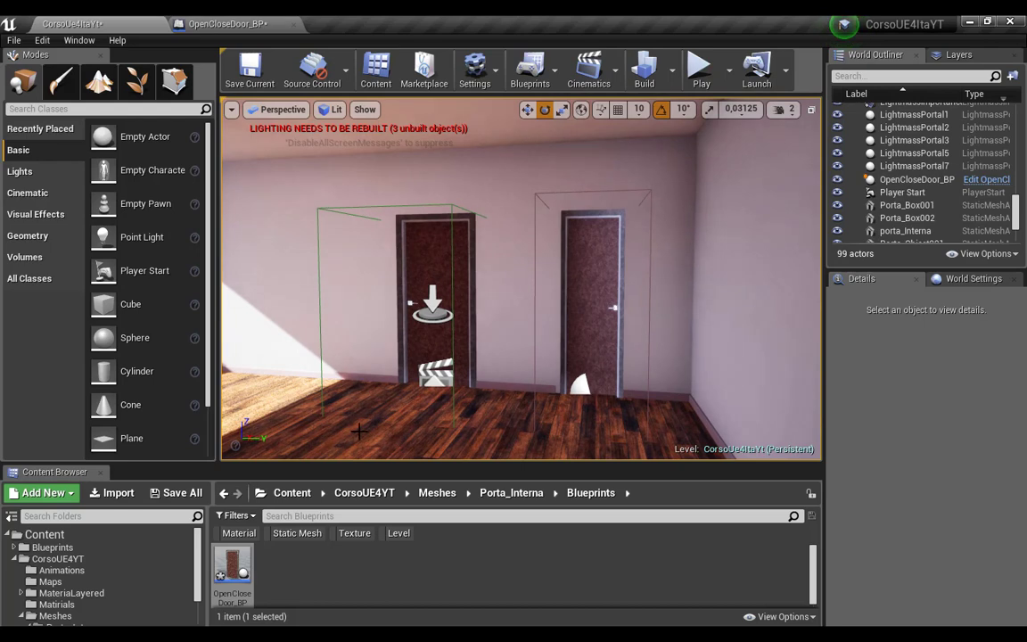
{"action": "mouse_move", "coordinate": [230, 567]}
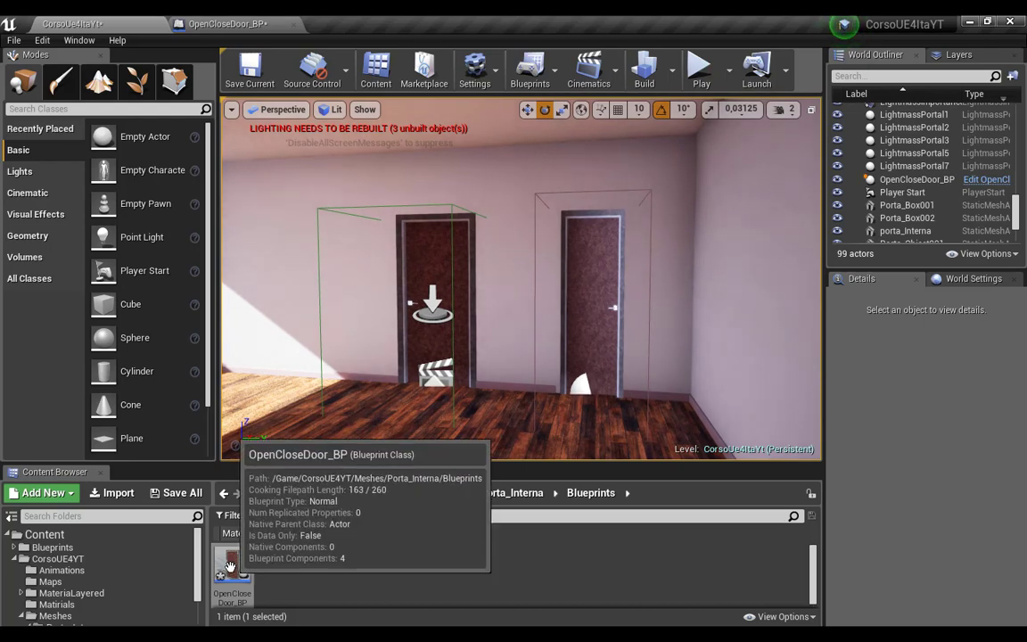
{"action": "right_click", "coordinate": [232, 566]}
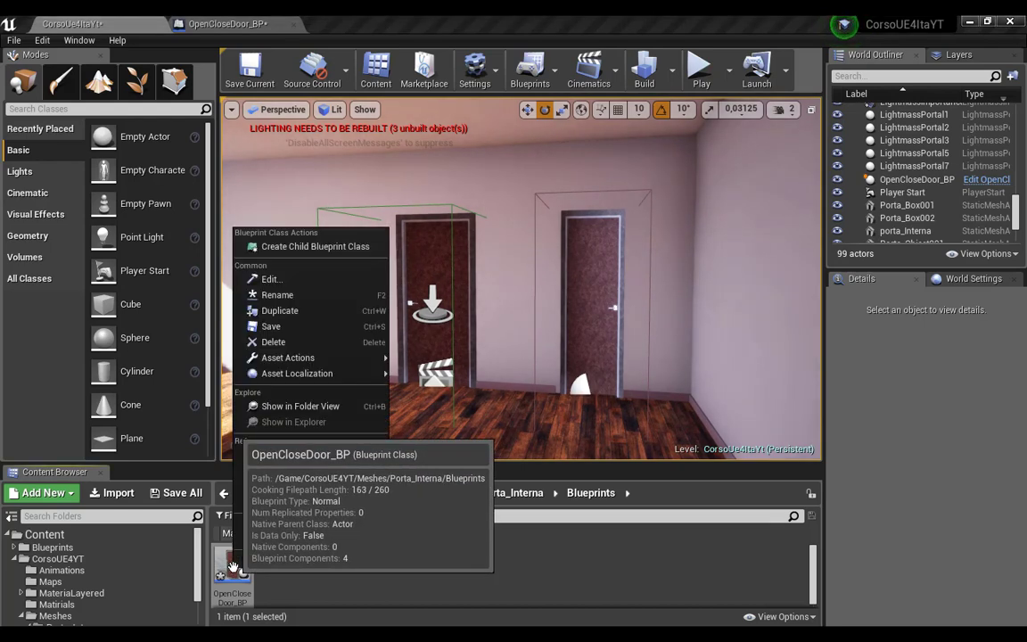
{"action": "mouse_move", "coordinate": [321, 358]}
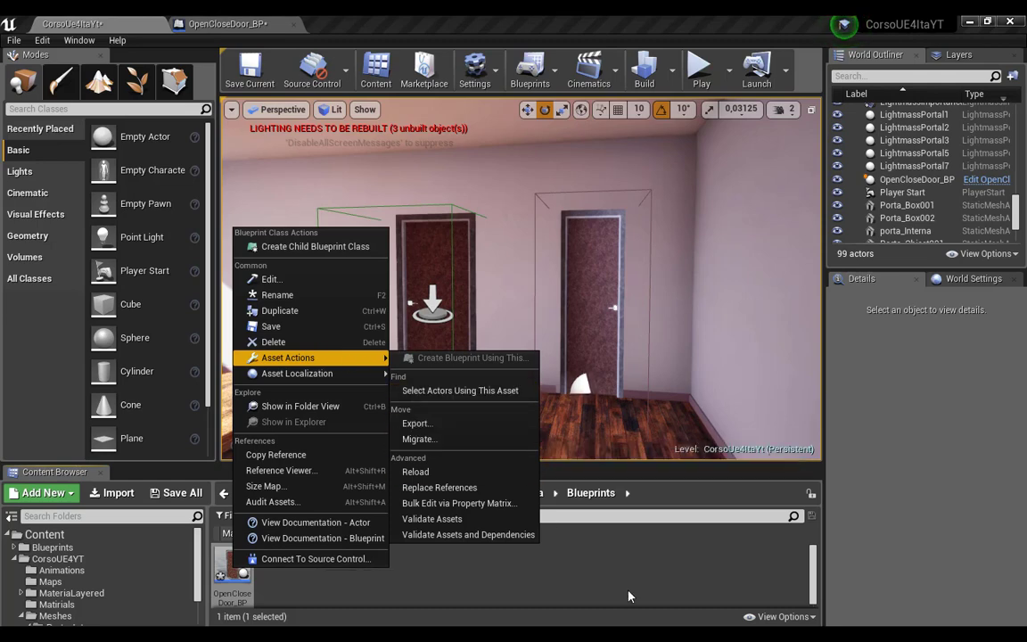
{"action": "left_click", "coordinate": [569, 553]}
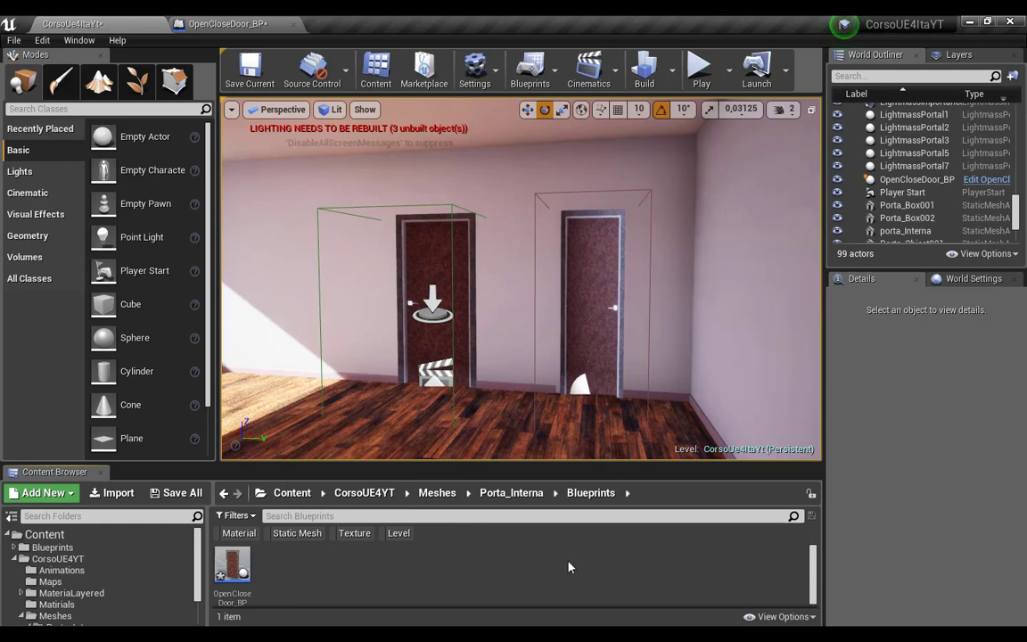